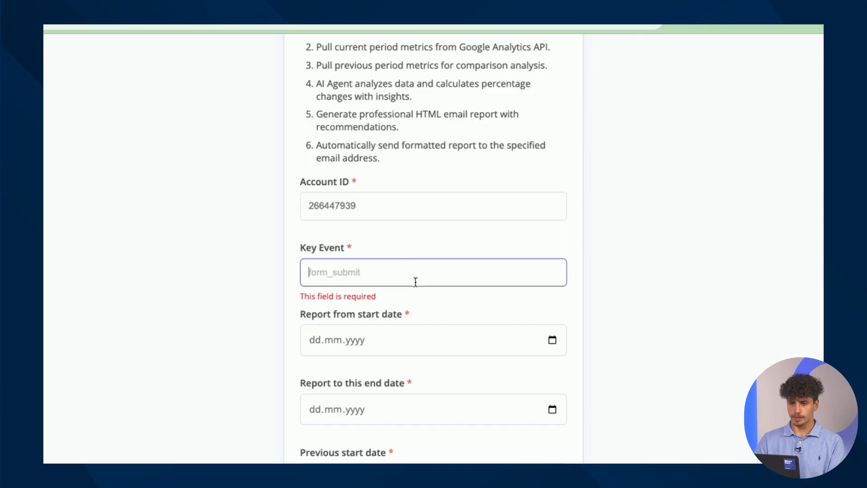
Look up the key events in Google Analytics' Events admin page and select the form_submit event name
{"action": "triple_click", "coordinate": [351, 247]}
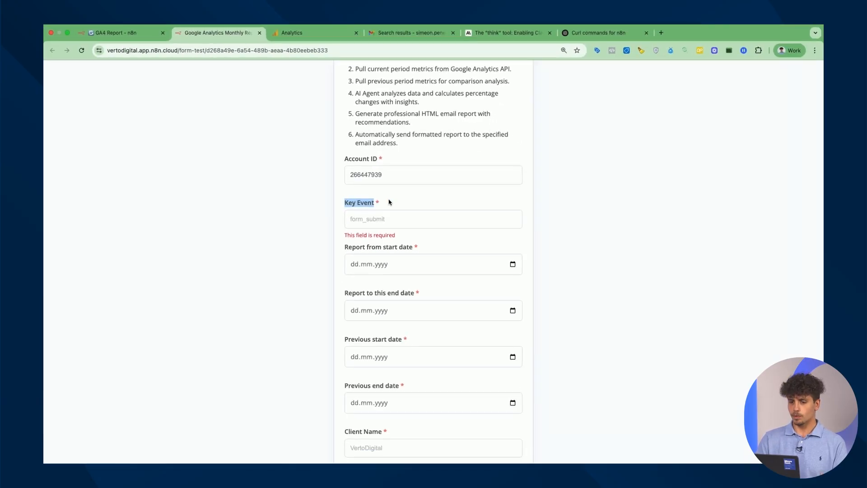
{"action": "left_click", "coordinate": [311, 38]}
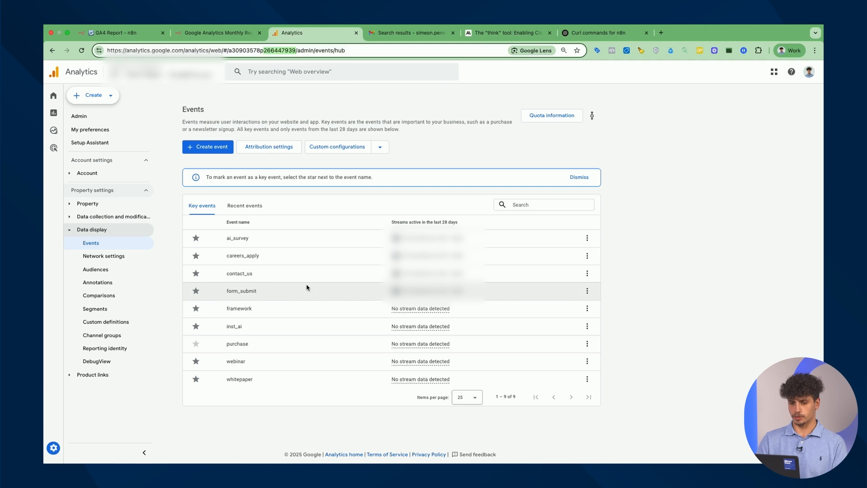
{"action": "double_click", "coordinate": [242, 291]}
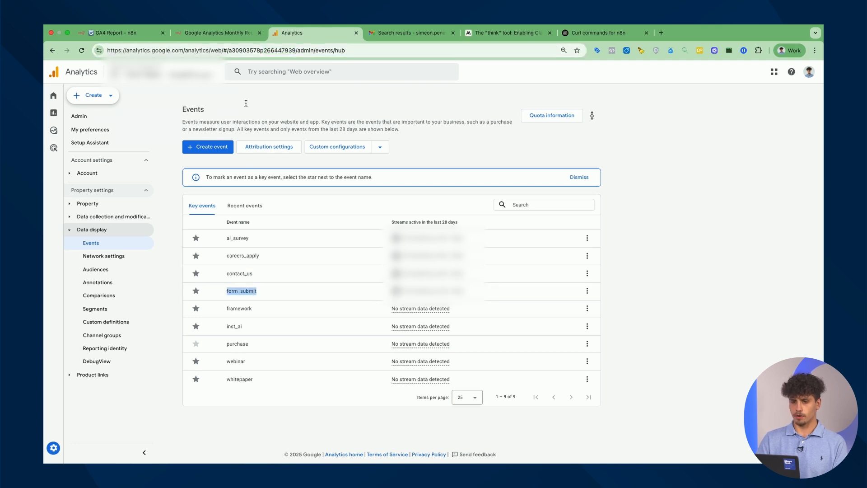
Enter form_submit as the report form's Key Event
{"action": "left_click", "coordinate": [207, 32]}
{"action": "left_click", "coordinate": [388, 221]}
{"action": "type", "text": "form_submit"}
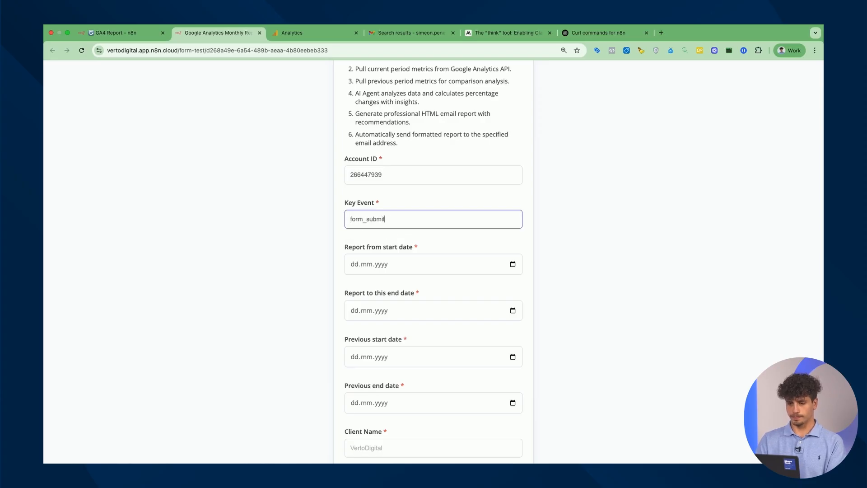
{"action": "scroll", "coordinate": [478, 243], "scroll_direction": "down", "scroll_amount": 3}
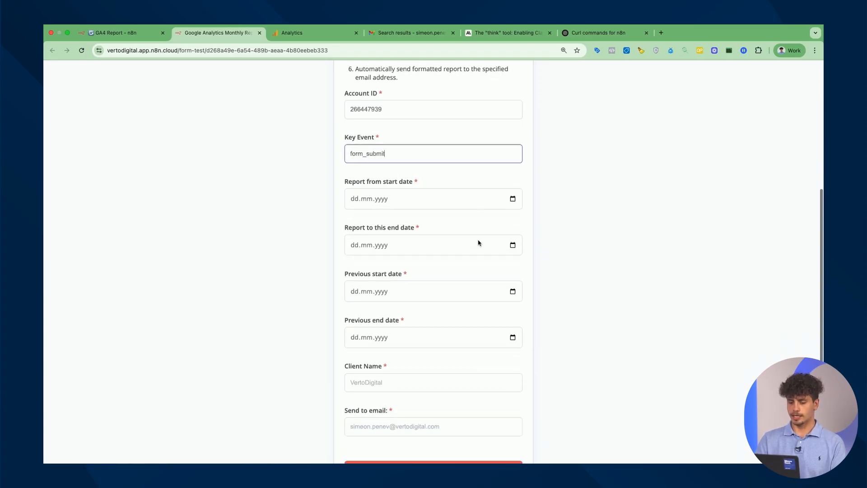
Set the report start date to 01.01.2024 with the calendar picker
{"action": "left_click", "coordinate": [515, 200]}
{"action": "left_click", "coordinate": [374, 221]}
{"action": "left_click", "coordinate": [379, 264]}
{"action": "left_click", "coordinate": [375, 221]}
{"action": "scroll", "coordinate": [379, 249], "scroll_direction": "up", "scroll_amount": 1}
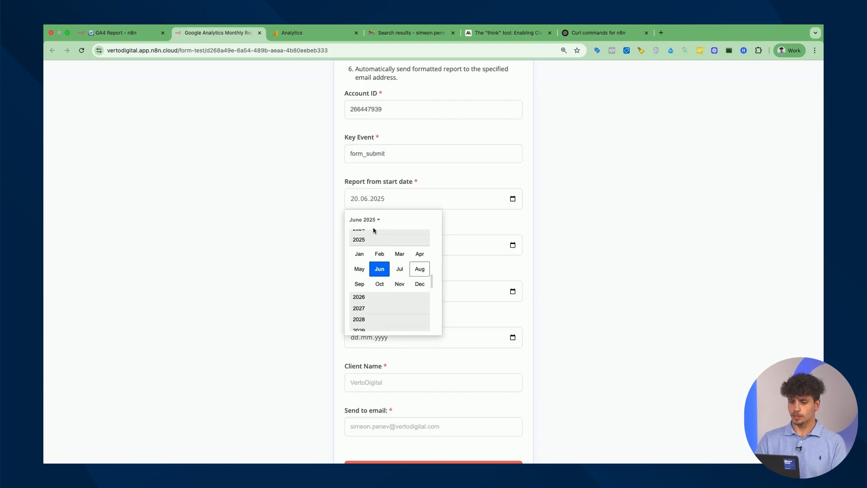
{"action": "left_click", "coordinate": [370, 231]}
{"action": "left_click", "coordinate": [359, 248]}
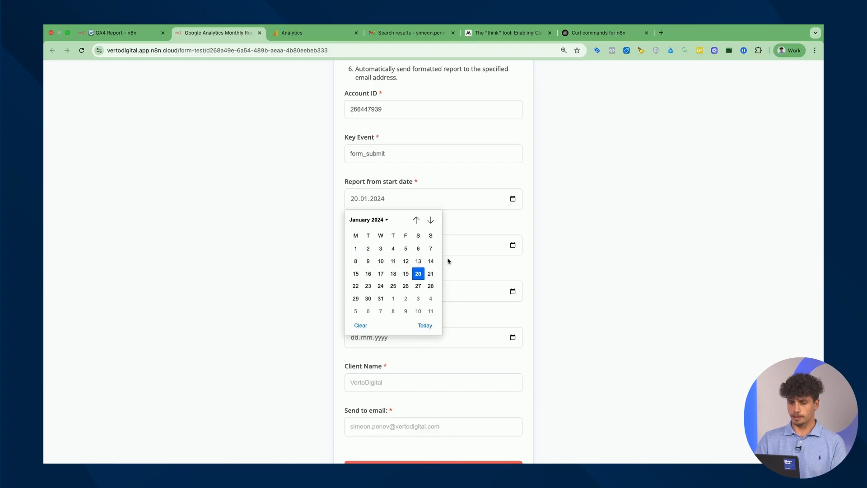
{"action": "left_click", "coordinate": [356, 248]}
Set the report end date to 31.01.2024
{"action": "left_click", "coordinate": [512, 245]}
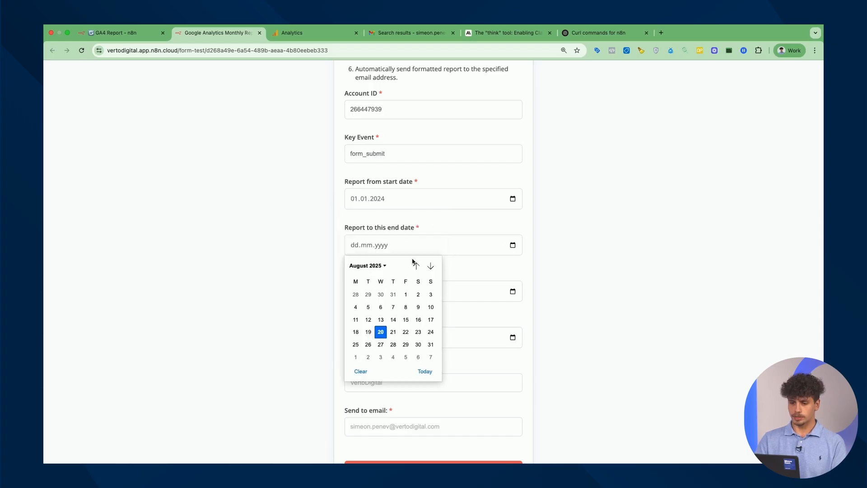
{"action": "left_click", "coordinate": [382, 266]}
{"action": "scroll", "coordinate": [379, 289], "scroll_direction": "up", "scroll_amount": 1}
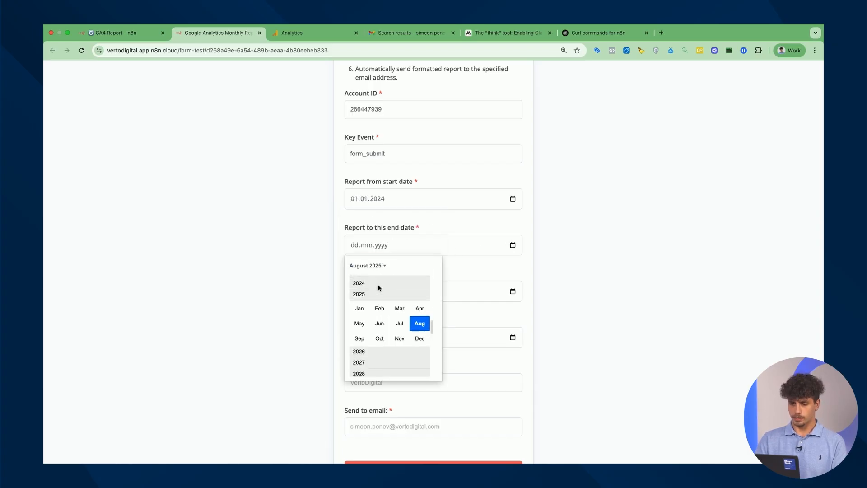
{"action": "left_click", "coordinate": [378, 280]}
{"action": "left_click", "coordinate": [360, 294]}
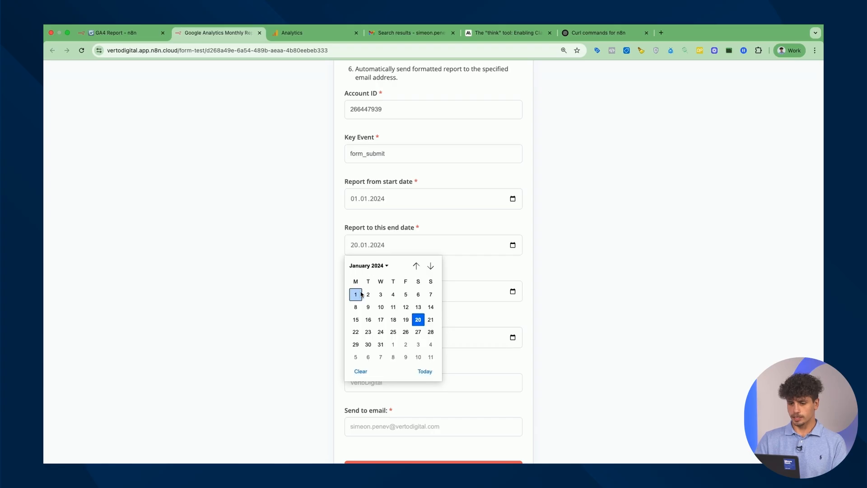
{"action": "left_click", "coordinate": [383, 346]}
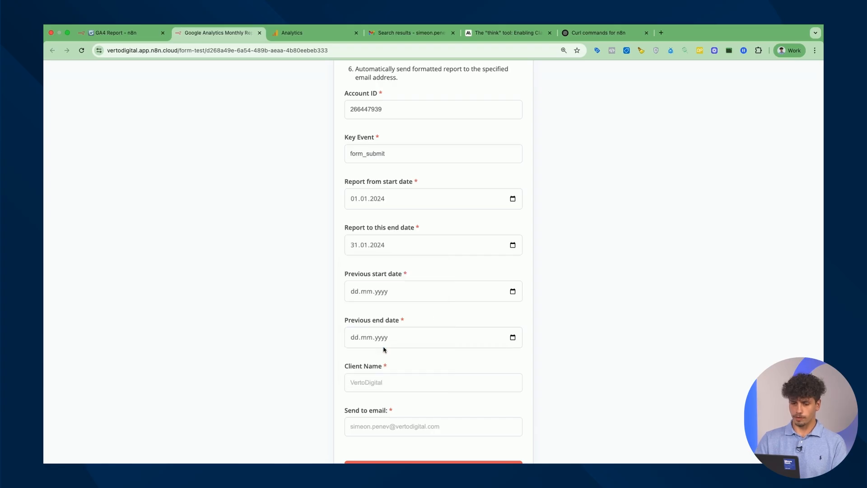
Set the previous period start date to 01.12.2023
{"action": "left_click", "coordinate": [512, 291]}
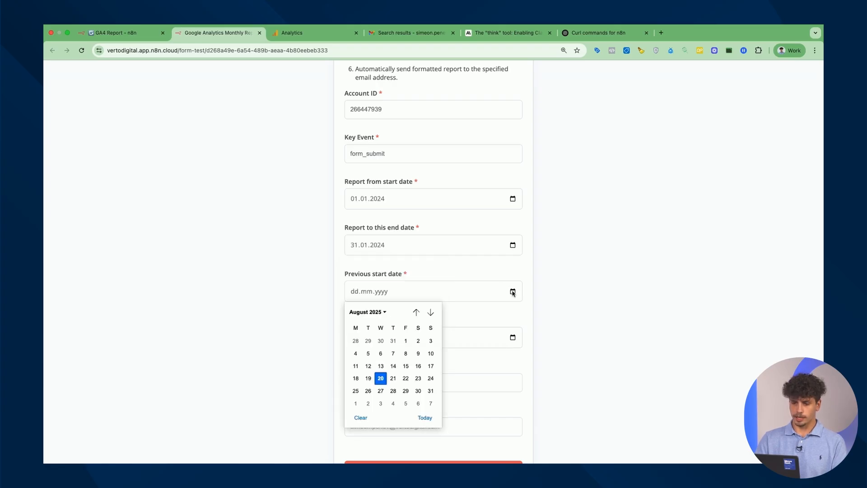
{"action": "left_click", "coordinate": [374, 312]}
{"action": "left_click", "coordinate": [376, 332]}
{"action": "scroll", "coordinate": [374, 343], "scroll_direction": "up", "scroll_amount": 1}
{"action": "left_click", "coordinate": [377, 328]}
{"action": "left_click", "coordinate": [424, 372]}
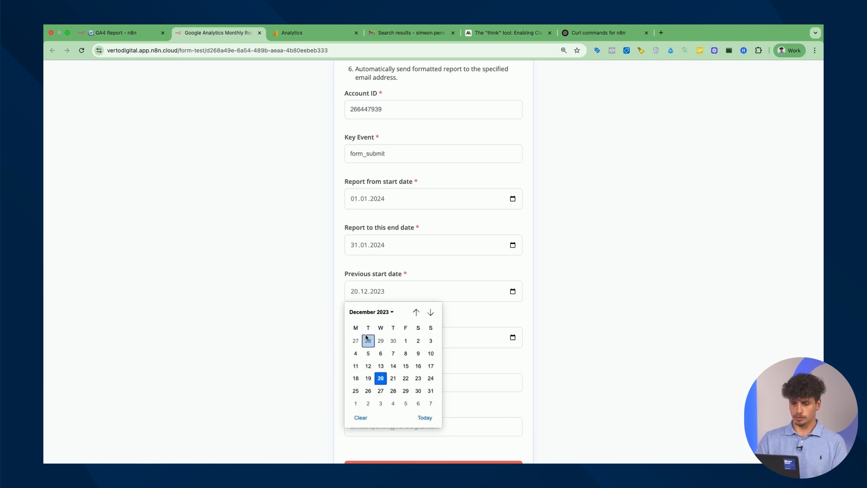
{"action": "left_click", "coordinate": [406, 342]}
Set the previous period end date to 31.12.2023
{"action": "left_click", "coordinate": [513, 339]}
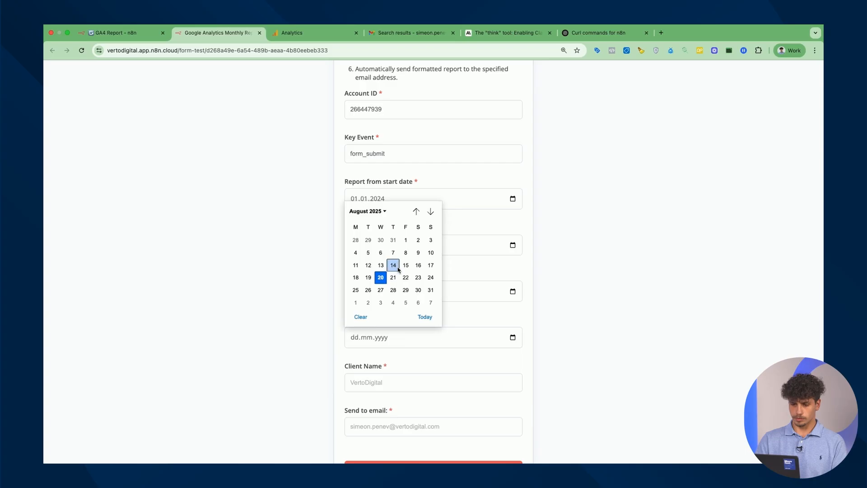
{"action": "left_click", "coordinate": [366, 211]}
{"action": "scroll", "coordinate": [375, 232], "scroll_direction": "up", "scroll_amount": 1}
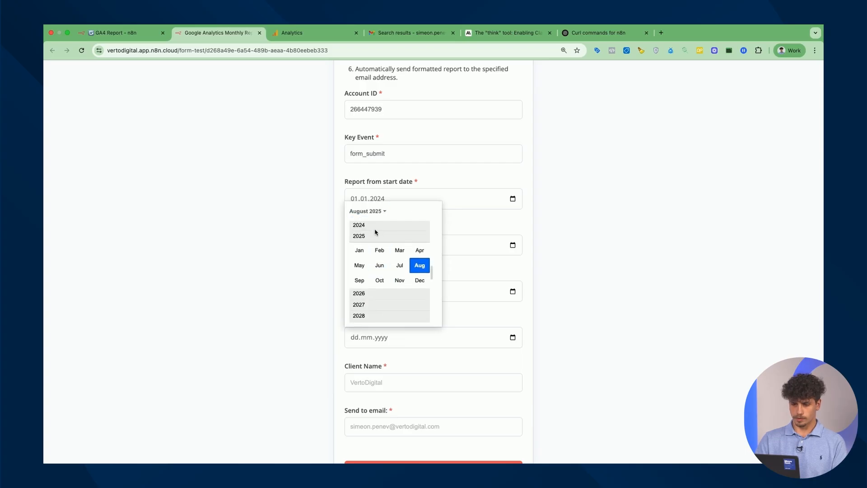
{"action": "left_click", "coordinate": [378, 222]}
{"action": "left_click", "coordinate": [430, 291]}
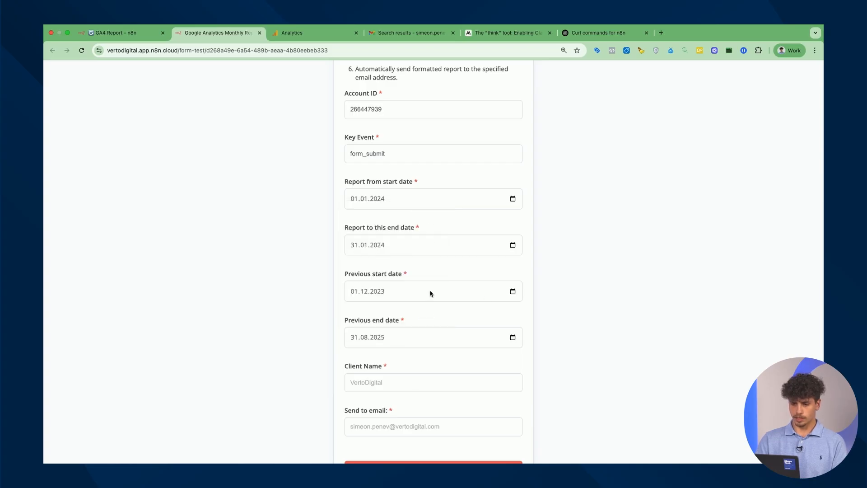
{"action": "left_click", "coordinate": [512, 338]}
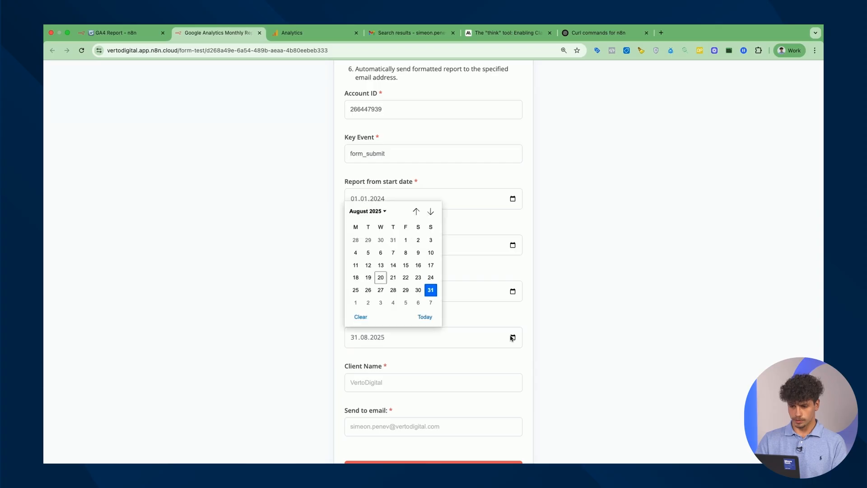
{"action": "left_click", "coordinate": [370, 212]}
{"action": "scroll", "coordinate": [377, 224], "scroll_direction": "up", "scroll_amount": 2}
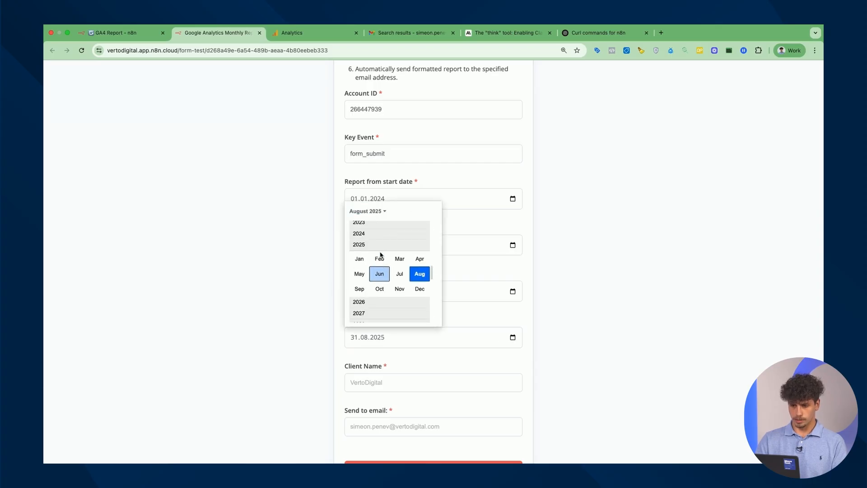
{"action": "left_click", "coordinate": [377, 223]}
{"action": "left_click", "coordinate": [420, 270]}
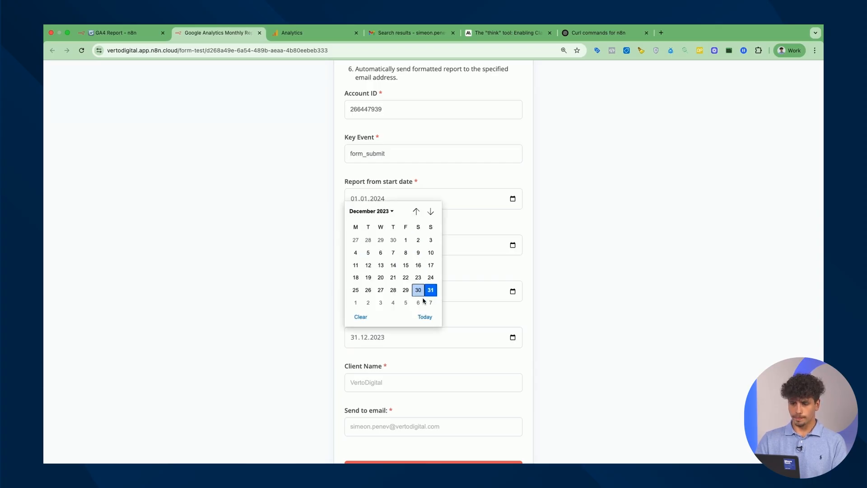
{"action": "left_click", "coordinate": [431, 289]}
{"action": "scroll", "coordinate": [456, 339], "scroll_direction": "down", "scroll_amount": 3}
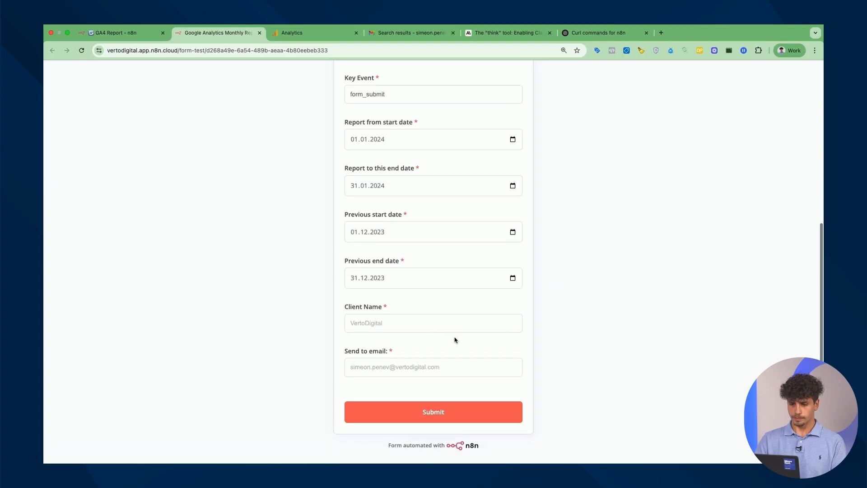
Enter client name VertoDigital and the recipient's e-mail, submit, and watch the GA4 Report run
{"action": "left_click", "coordinate": [439, 330]}
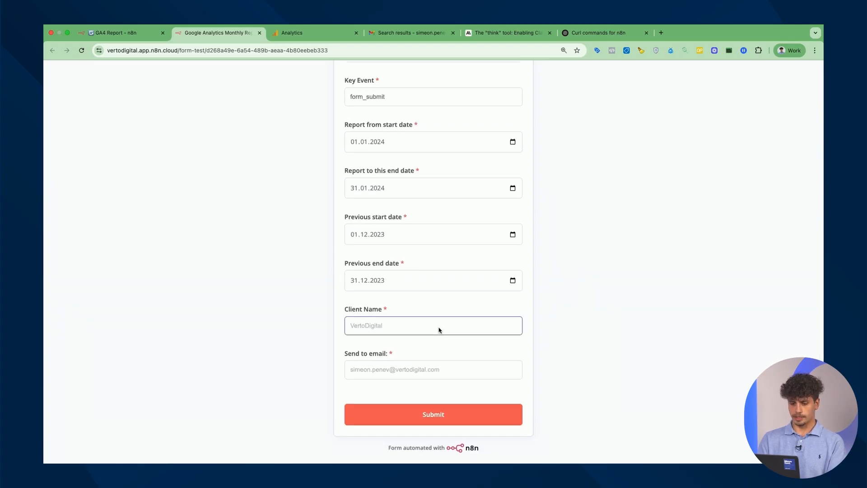
{"action": "type", "text": "VertoDigital"}
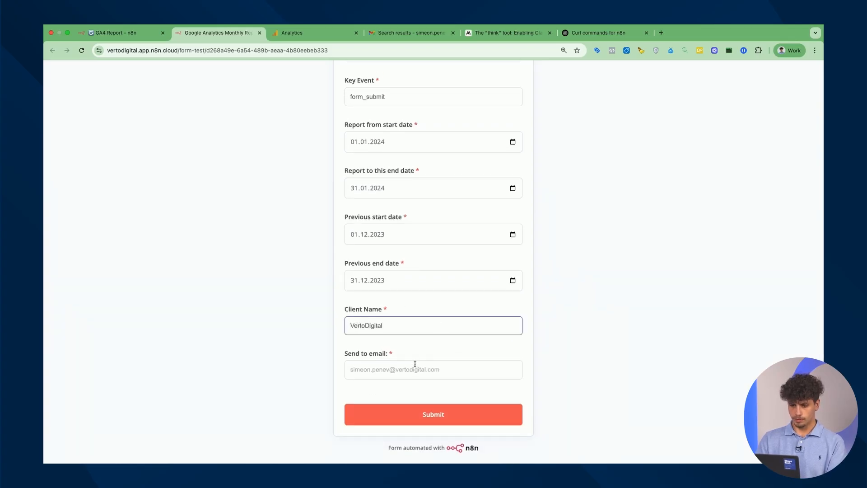
{"action": "left_click", "coordinate": [414, 369]}
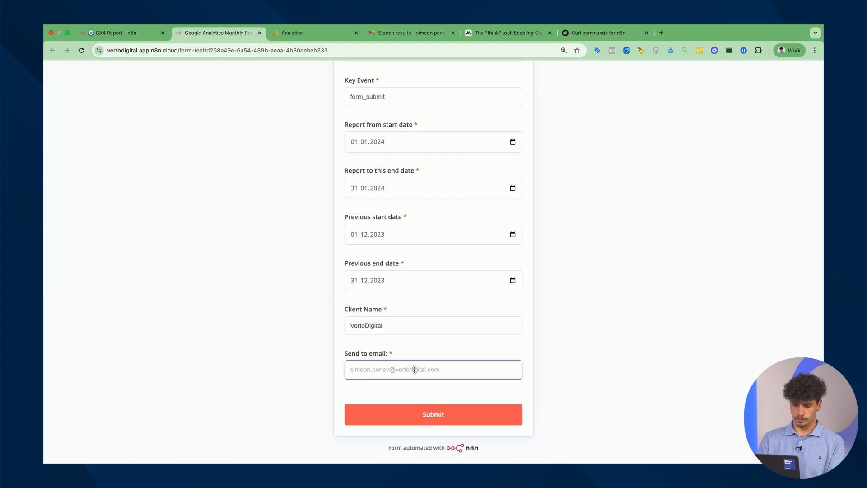
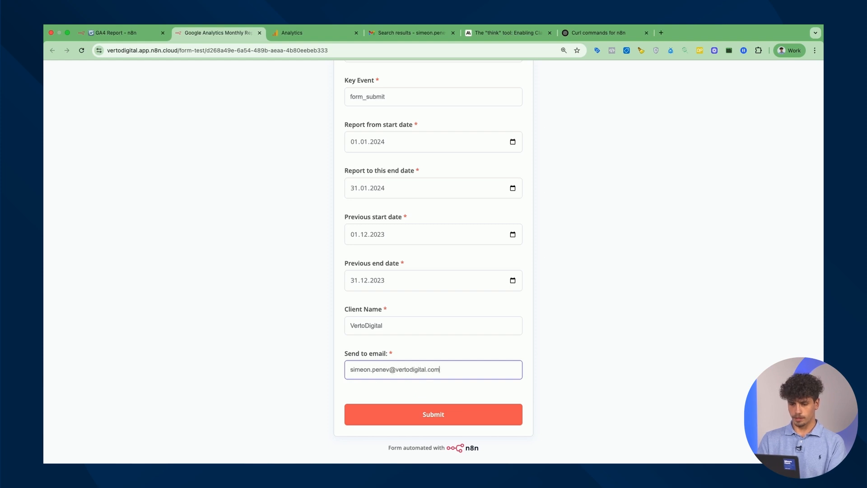
{"action": "left_click", "coordinate": [455, 413]}
{"action": "left_click", "coordinate": [131, 35]}
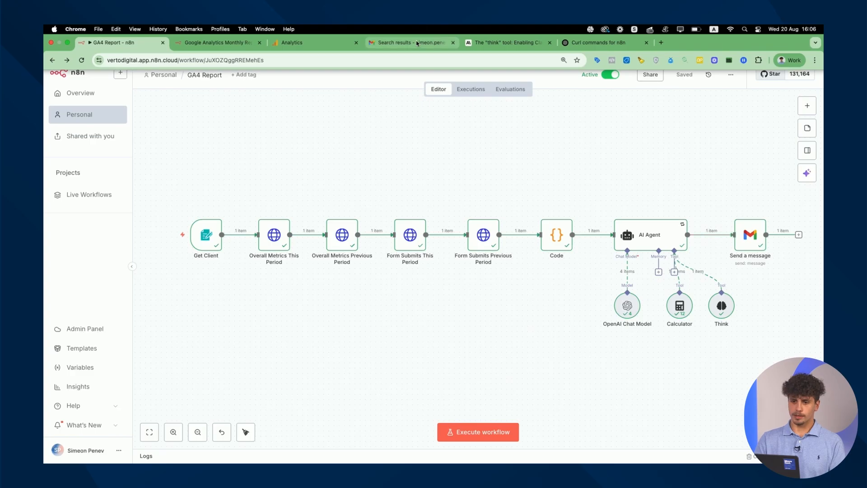
Open the VertoDigital GA4 January Report e-mail in Gmail and review its summary metrics
{"action": "left_click", "coordinate": [418, 43]}
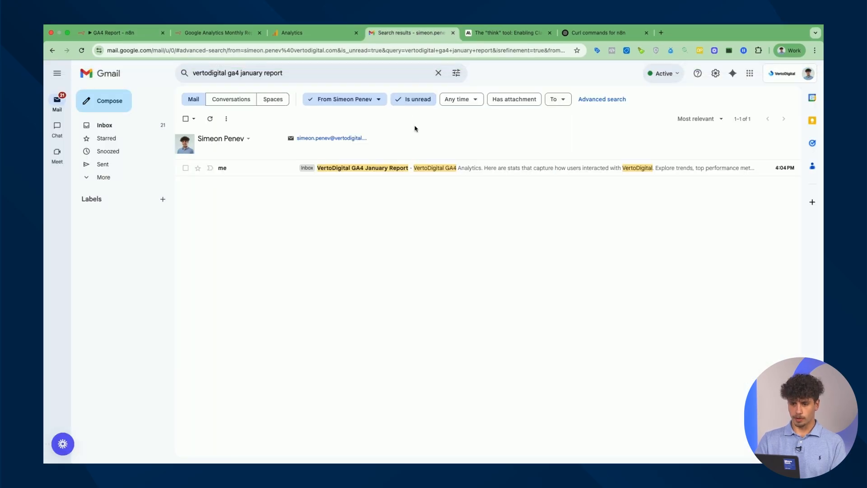
{"action": "left_click", "coordinate": [253, 169]}
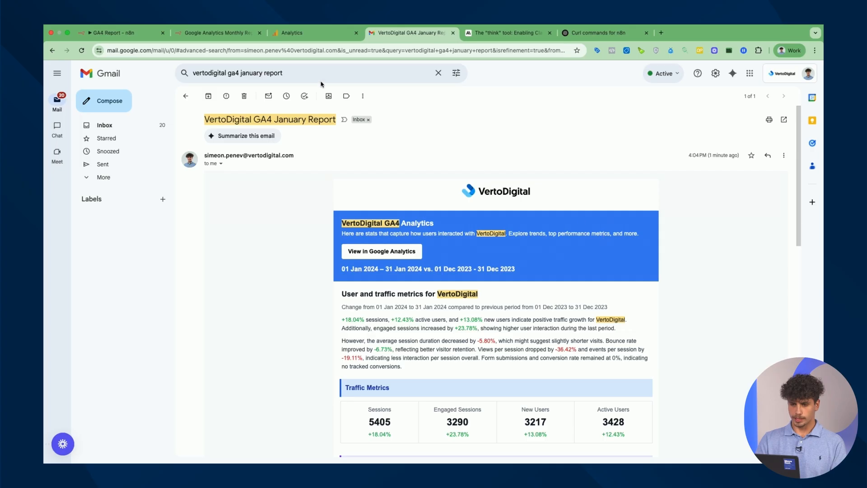
{"action": "scroll", "coordinate": [514, 243], "scroll_direction": "down", "scroll_amount": 3}
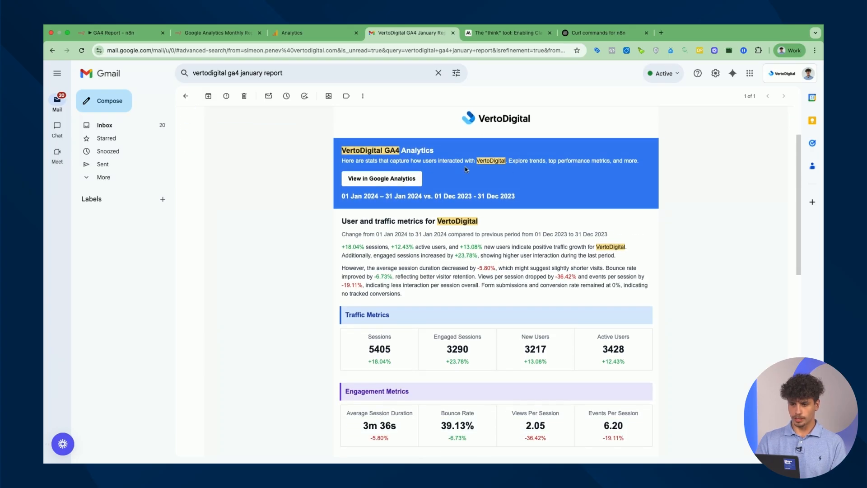
{"action": "scroll", "coordinate": [543, 178], "scroll_direction": "down", "scroll_amount": 10}
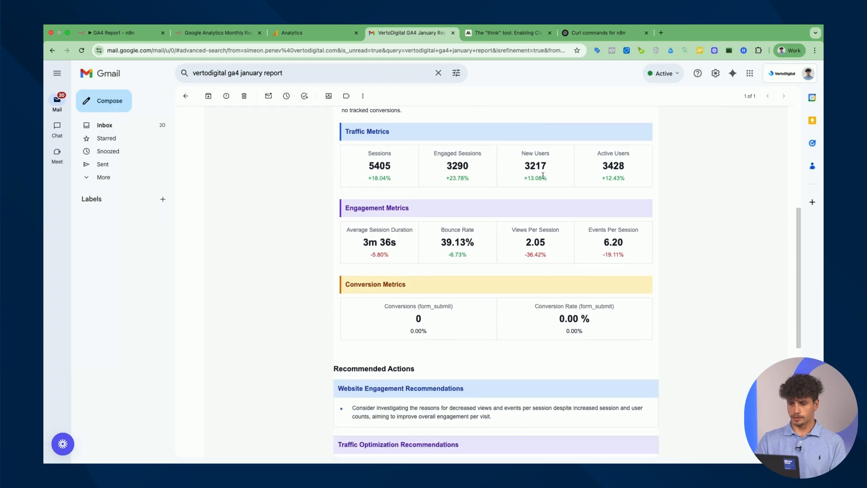
{"action": "scroll", "coordinate": [542, 178], "scroll_direction": "up", "scroll_amount": 3}
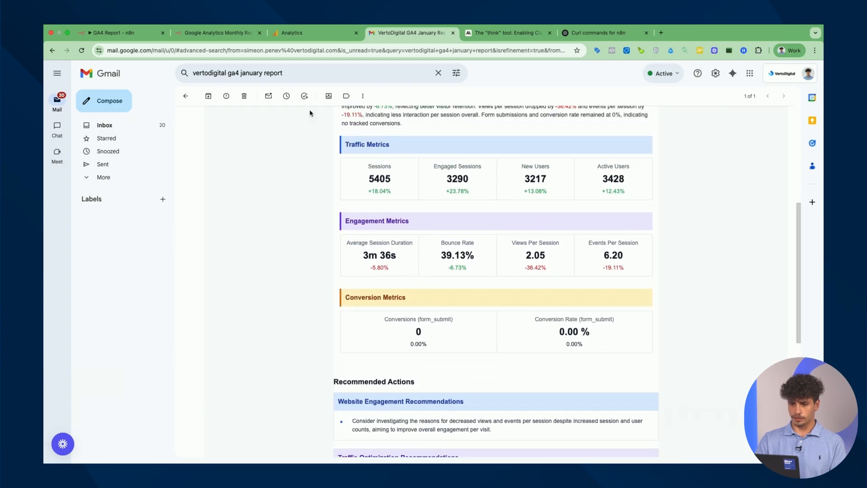
{"action": "left_click_drag", "start_coordinate": [324, 132], "coordinate": [670, 271]}
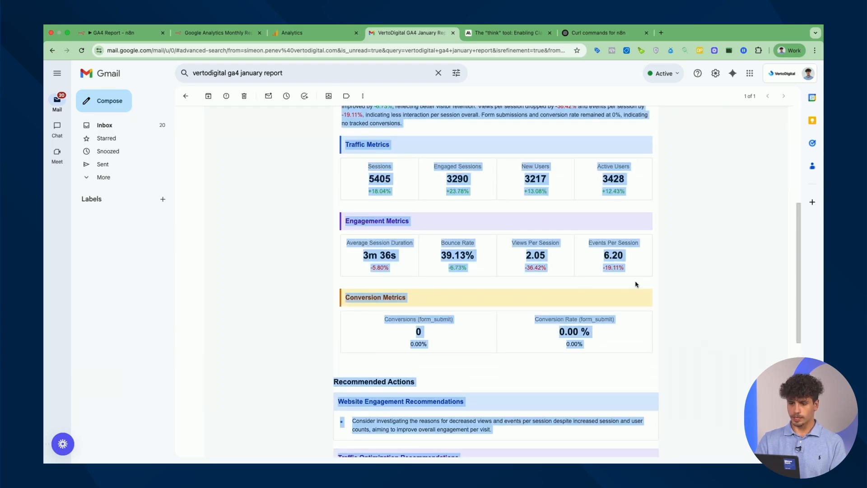
{"action": "left_click", "coordinate": [626, 290]}
Review the Conversions (form_submit) figures and the rest of the report e-mail
{"action": "scroll", "coordinate": [500, 304], "scroll_direction": "down", "scroll_amount": 6}
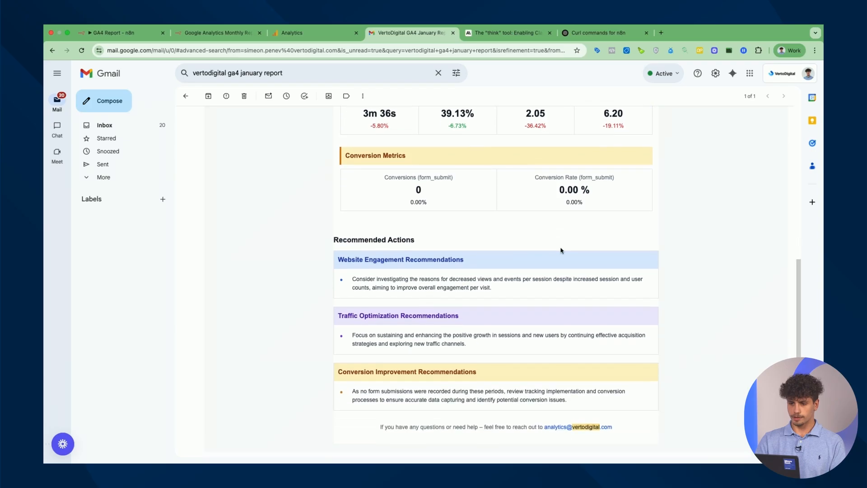
{"action": "left_click_drag", "start_coordinate": [415, 201], "coordinate": [386, 180]}
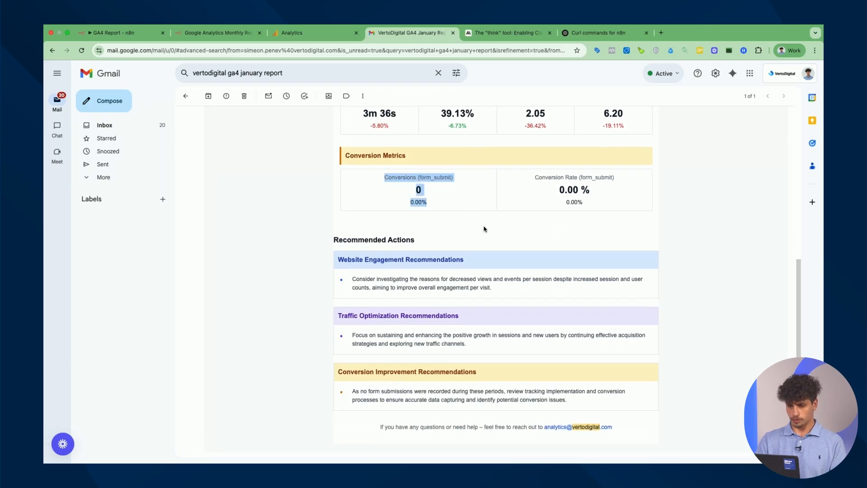
{"action": "scroll", "coordinate": [484, 229], "scroll_direction": "down", "scroll_amount": 4}
{"action": "scroll", "coordinate": [496, 243], "scroll_direction": "up", "scroll_amount": 1}
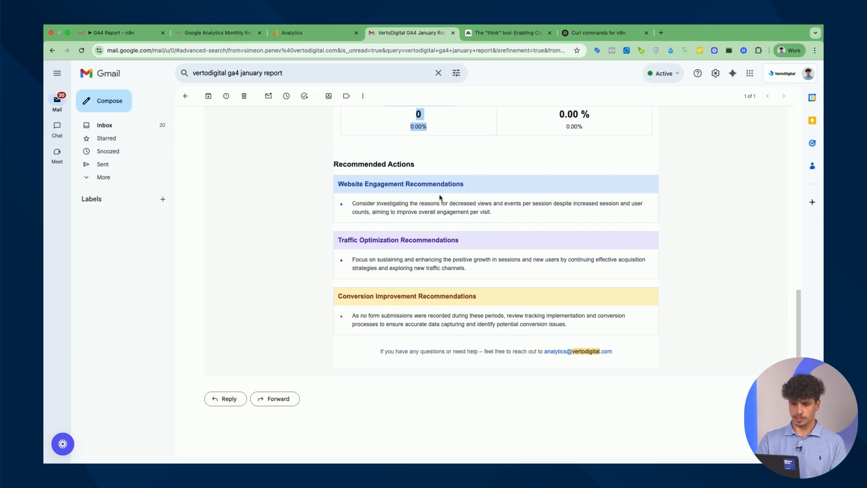
{"action": "scroll", "coordinate": [438, 197], "scroll_direction": "up", "scroll_amount": 1}
{"action": "scroll", "coordinate": [436, 198], "scroll_direction": "up", "scroll_amount": 4}
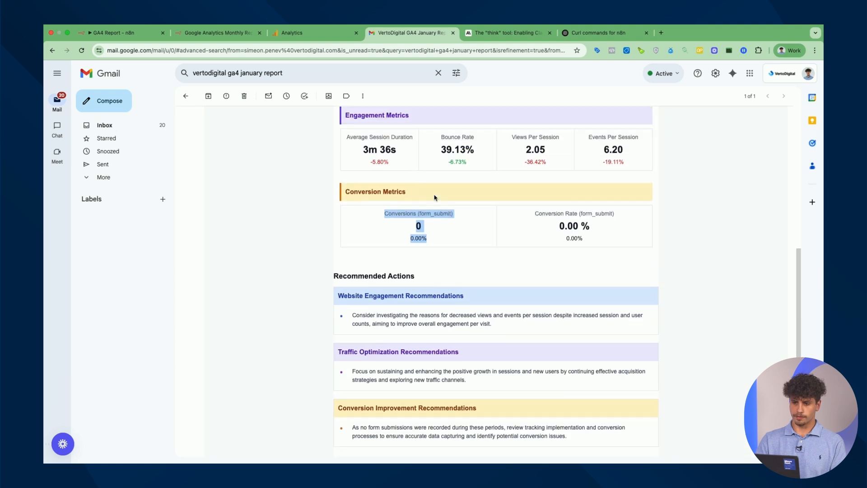
{"action": "scroll", "coordinate": [435, 198], "scroll_direction": "up", "scroll_amount": 3}
{"action": "left_click_drag", "start_coordinate": [351, 138], "coordinate": [411, 168]}
{"action": "scroll", "coordinate": [411, 194], "scroll_direction": "down", "scroll_amount": 6}
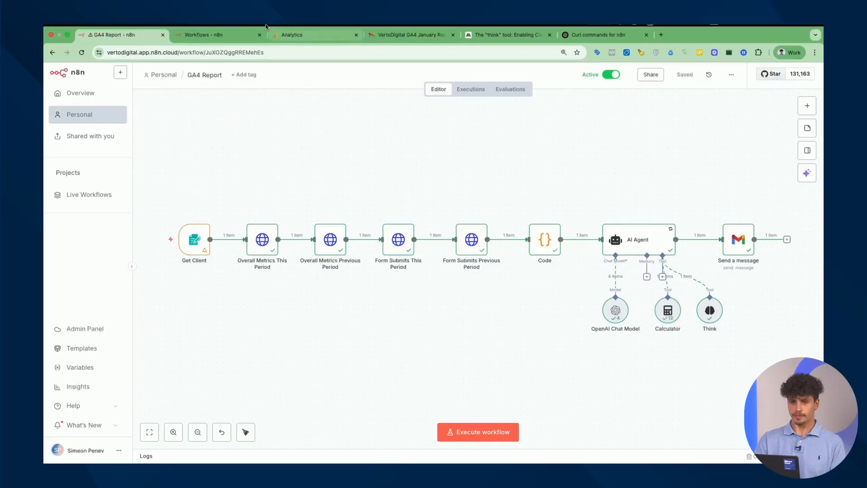
Create a new workflow starting with an n8n Form 'On new n8n Form event' trigger
{"action": "left_click", "coordinate": [222, 43]}
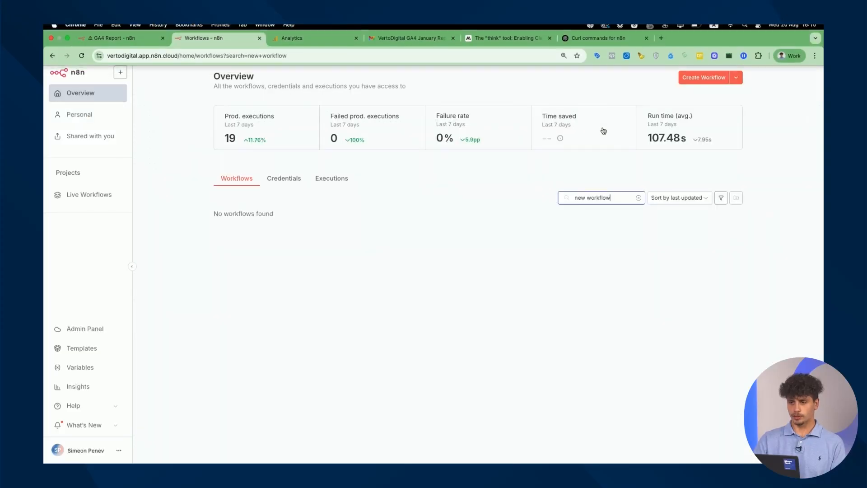
{"action": "left_click", "coordinate": [707, 82]}
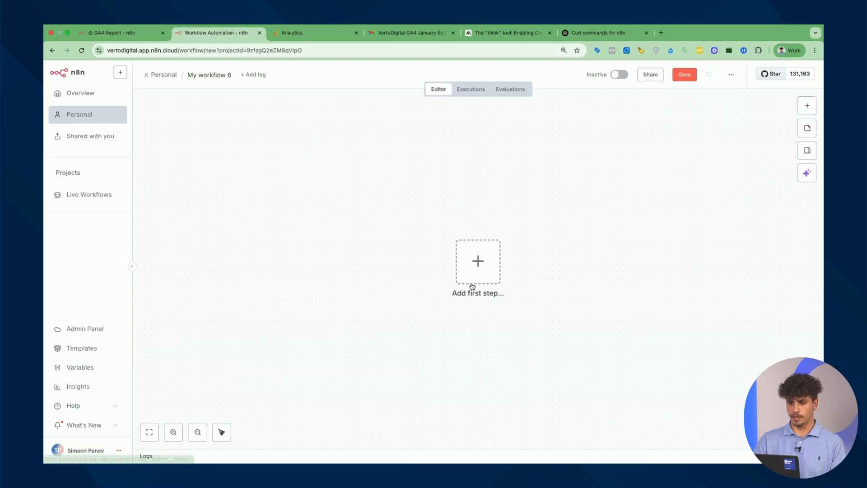
{"action": "left_click", "coordinate": [479, 276]}
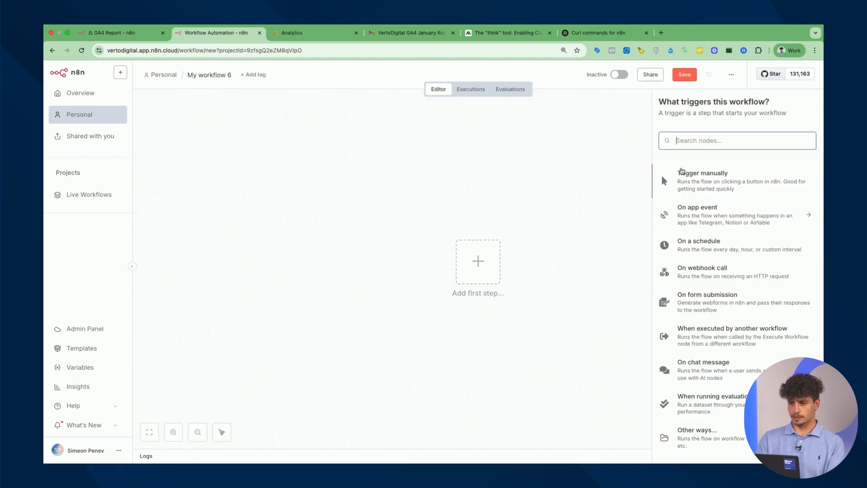
{"action": "type", "text": "n8n"}
{"action": "left_click", "coordinate": [730, 215]}
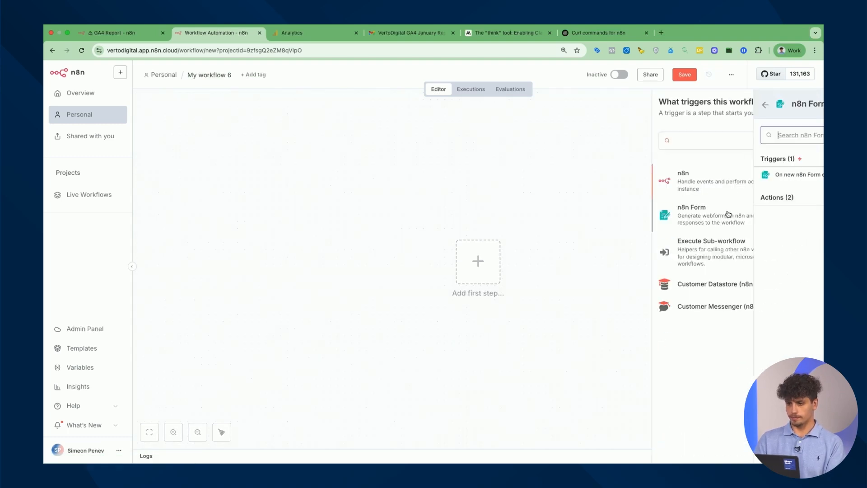
{"action": "left_click", "coordinate": [712, 179]}
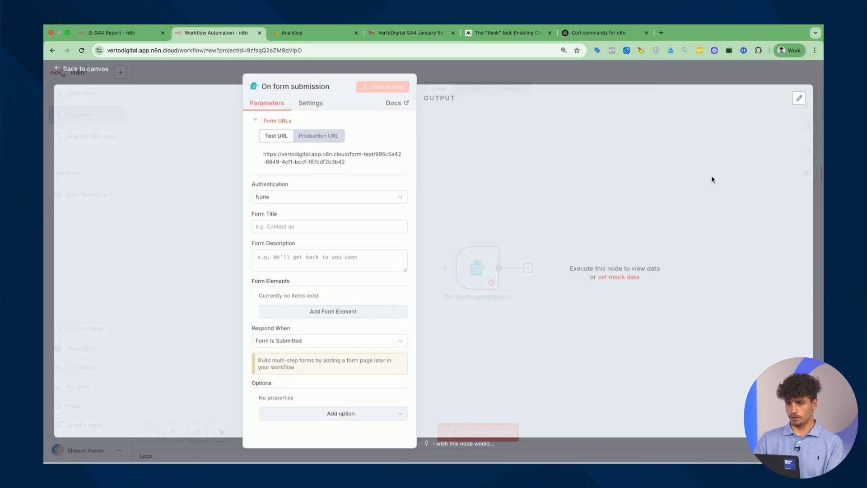
Title the form 'Google Analuytics Repo', then open the GA4 Report workflow's Get Client node
{"action": "left_click", "coordinate": [310, 228]}
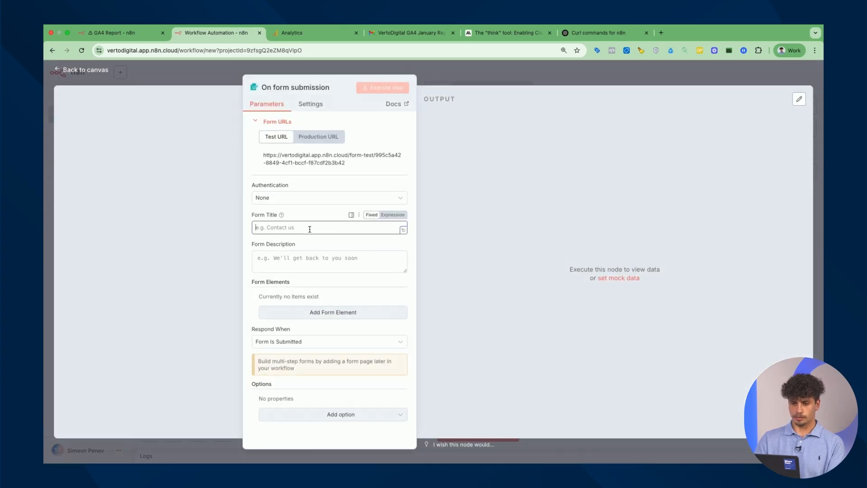
{"action": "type", "text": "Google Ana"}
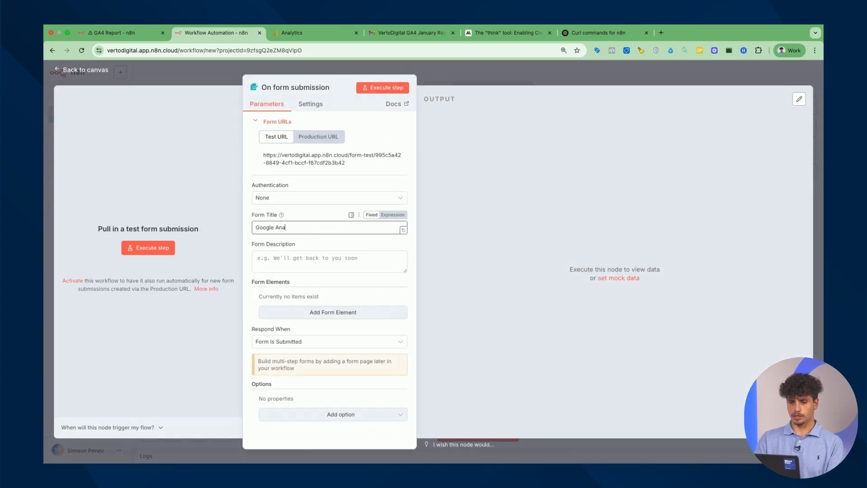
{"action": "type", "text": "luytics Repoorting"}
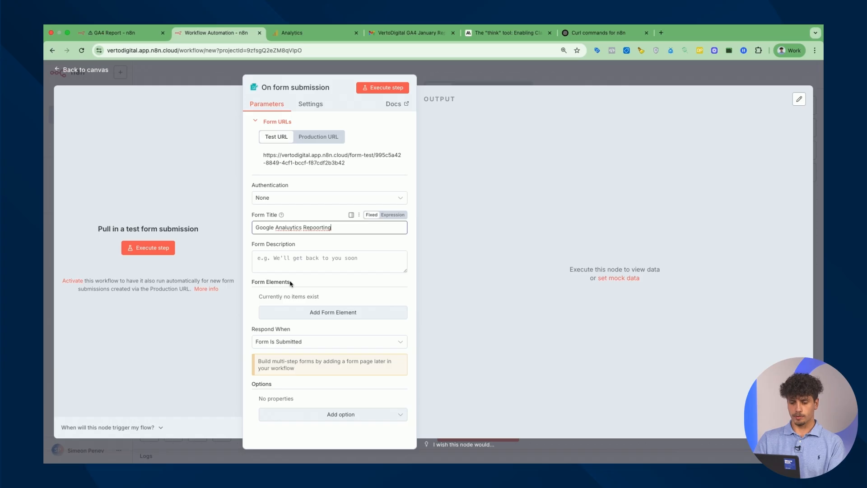
{"action": "left_click", "coordinate": [125, 38]}
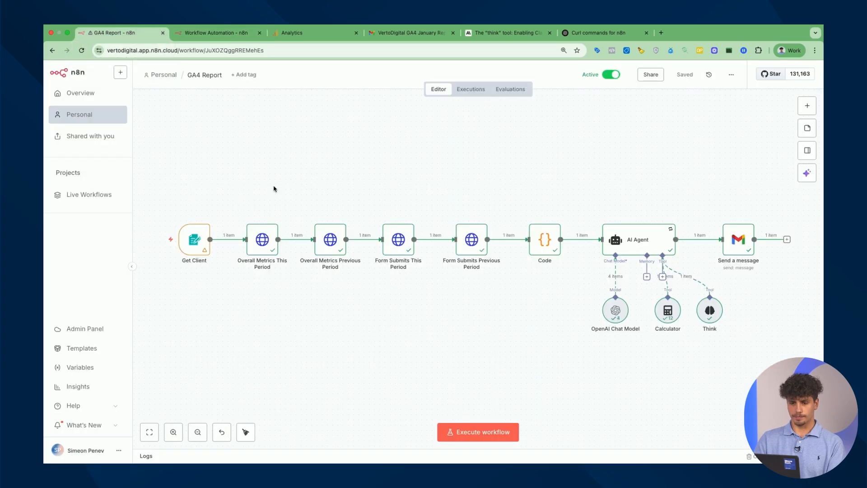
{"action": "double_click", "coordinate": [196, 247]}
{"action": "scroll", "coordinate": [363, 226], "scroll_direction": "down", "scroll_amount": 5}
Copy the Get Client form's HTML into a new Custom HTML element on the new form
{"action": "scroll", "coordinate": [364, 246], "scroll_direction": "up", "scroll_amount": 3}
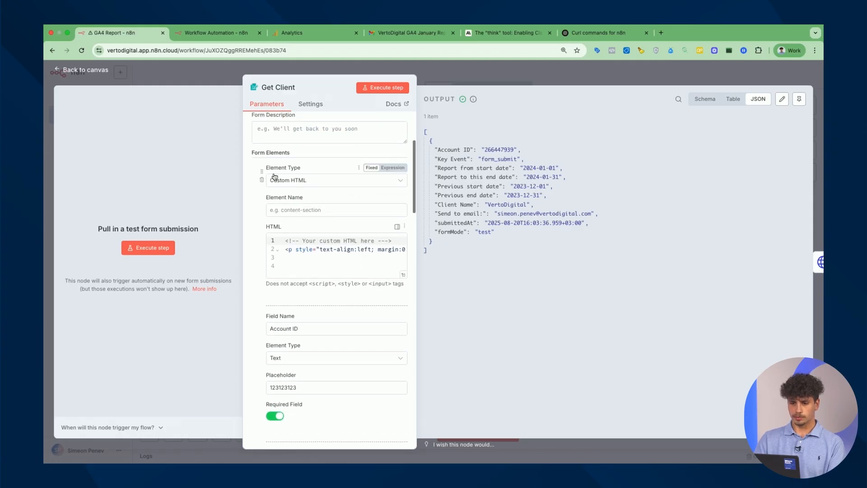
{"action": "double_click", "coordinate": [330, 250]}
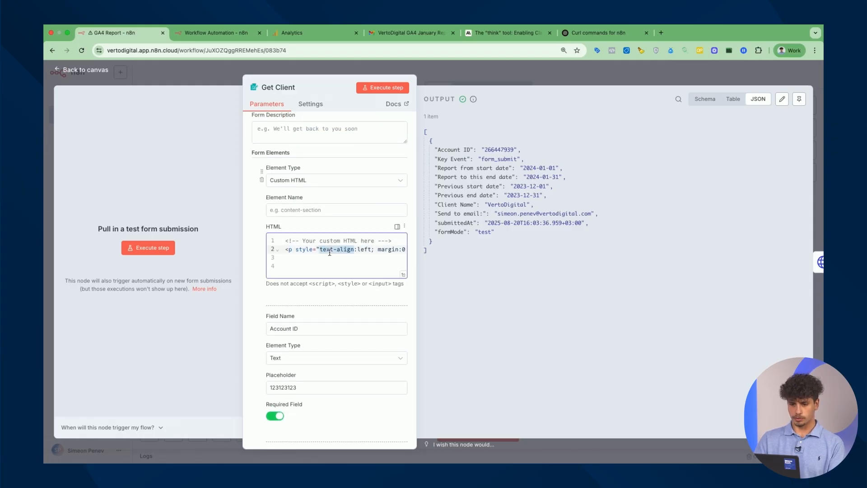
{"action": "key", "text": "super+a"}
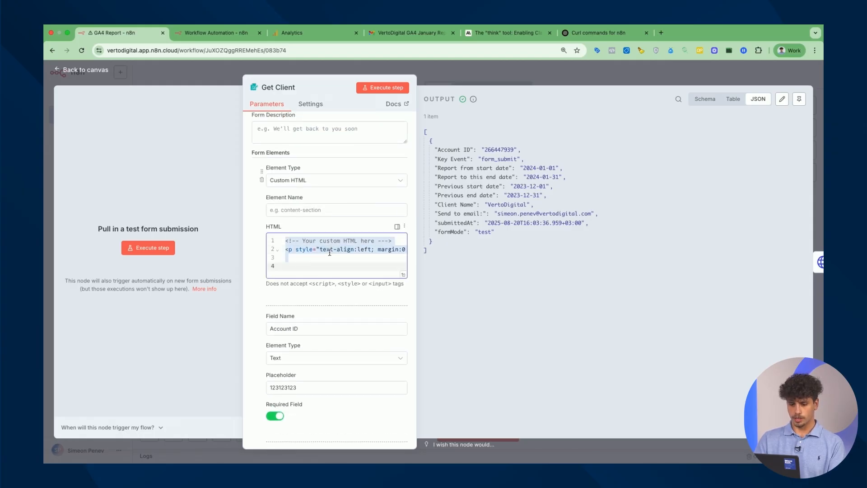
{"action": "left_click", "coordinate": [224, 36]}
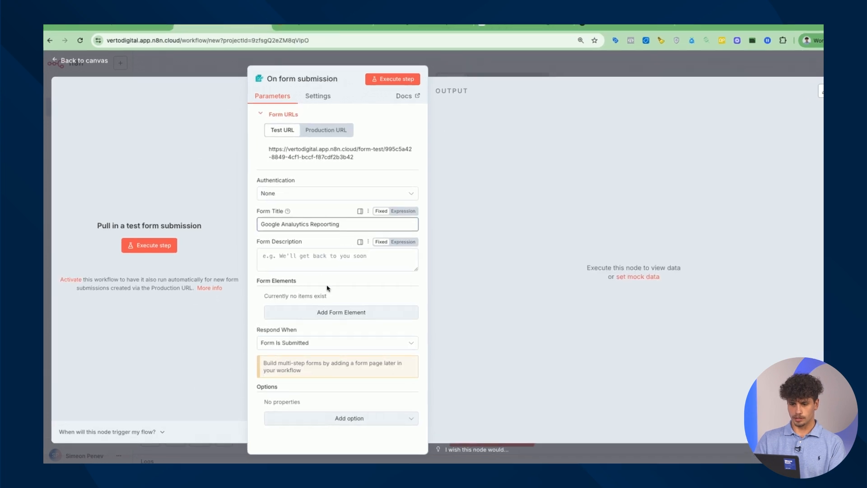
{"action": "left_click", "coordinate": [332, 313]}
{"action": "left_click", "coordinate": [414, 351]}
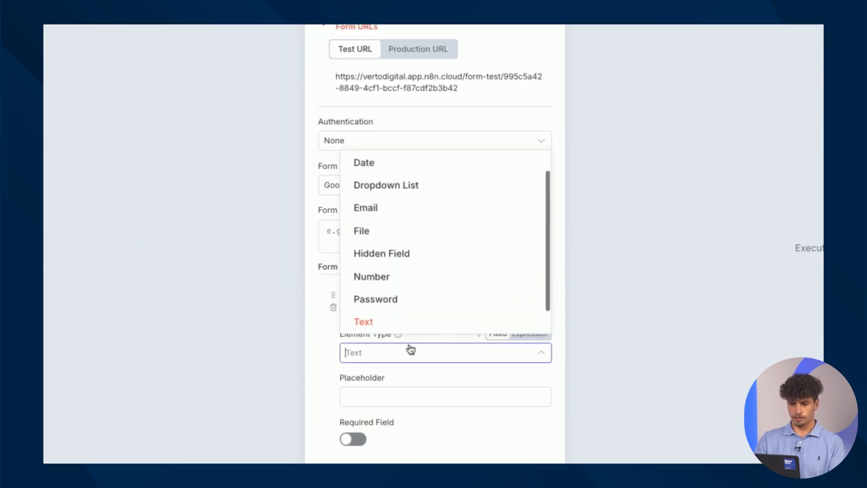
{"action": "scroll", "coordinate": [410, 192], "scroll_direction": "up", "scroll_amount": 1}
{"action": "left_click", "coordinate": [410, 164]}
{"action": "scroll", "coordinate": [411, 317], "scroll_direction": "down", "scroll_amount": 3}
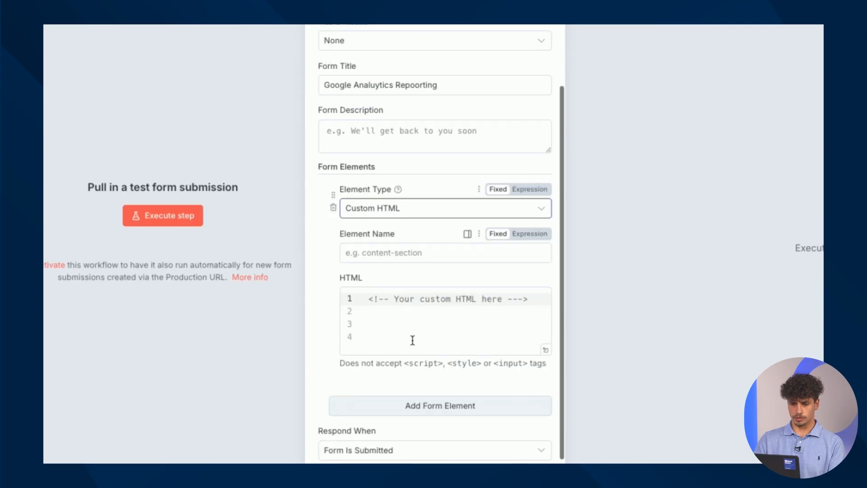
{"action": "left_click", "coordinate": [436, 308]}
{"action": "key", "text": "ctrl+a"}
{"action": "key", "text": "ctrl+v"}
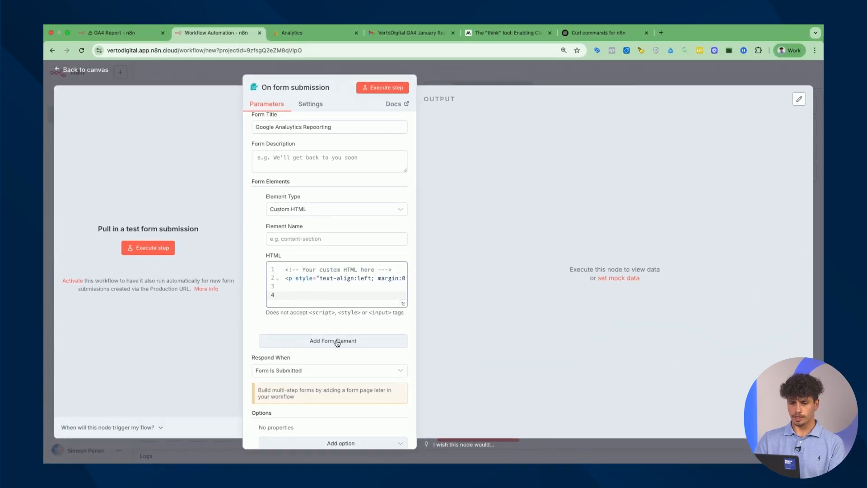
Add another blank form element and grab the Account ID field name from Get Client
{"action": "left_click", "coordinate": [337, 342]}
{"action": "left_click", "coordinate": [115, 33]}
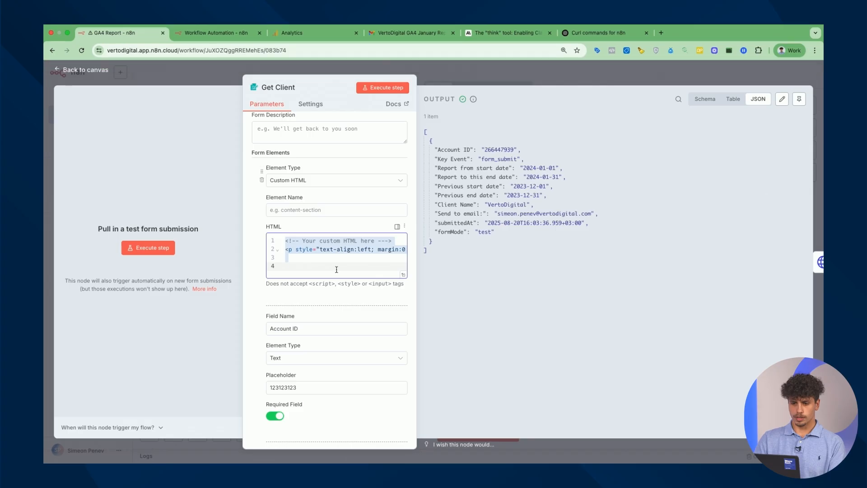
{"action": "scroll", "coordinate": [337, 269], "scroll_direction": "down", "scroll_amount": 5}
{"action": "triple_click", "coordinate": [312, 175]}
{"action": "key", "text": "ctrl+c"}
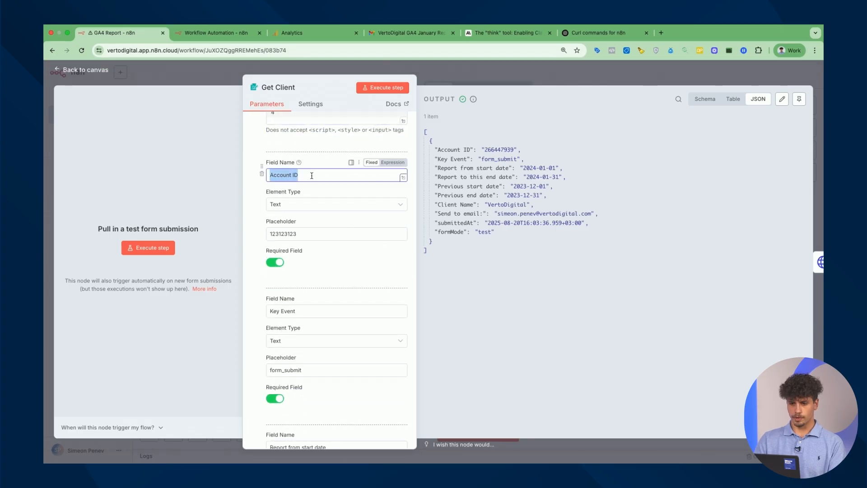
{"action": "key", "text": "ctrl+Tab"}
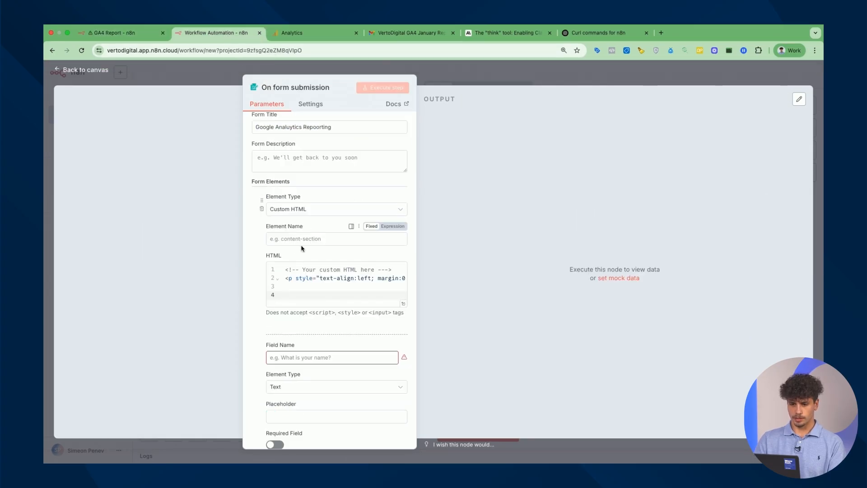
Add a required Account ID field to the new form
{"action": "scroll", "coordinate": [309, 343], "scroll_direction": "down", "scroll_amount": 2}
{"action": "left_click", "coordinate": [316, 314]}
{"action": "key", "text": "ctrl+v"}
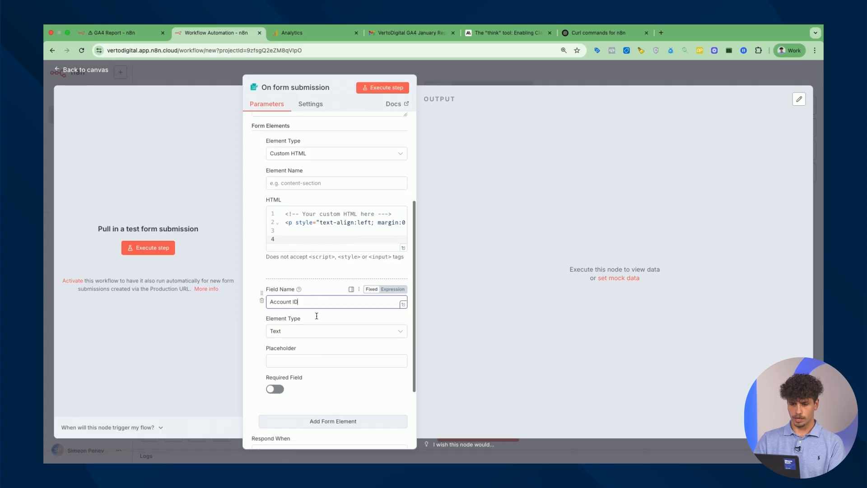
{"action": "scroll", "coordinate": [320, 323], "scroll_direction": "down", "scroll_amount": 3}
{"action": "left_click", "coordinate": [275, 341]}
{"action": "scroll", "coordinate": [326, 310], "scroll_direction": "down", "scroll_amount": 2}
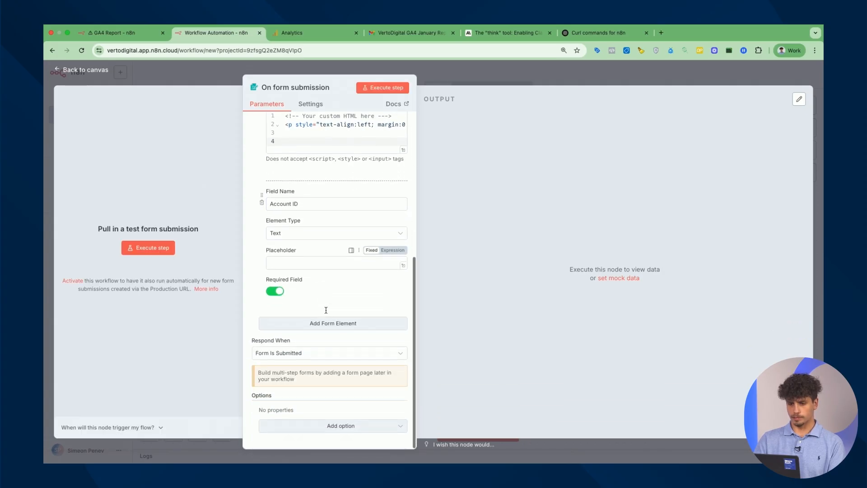
{"action": "left_click", "coordinate": [327, 321]}
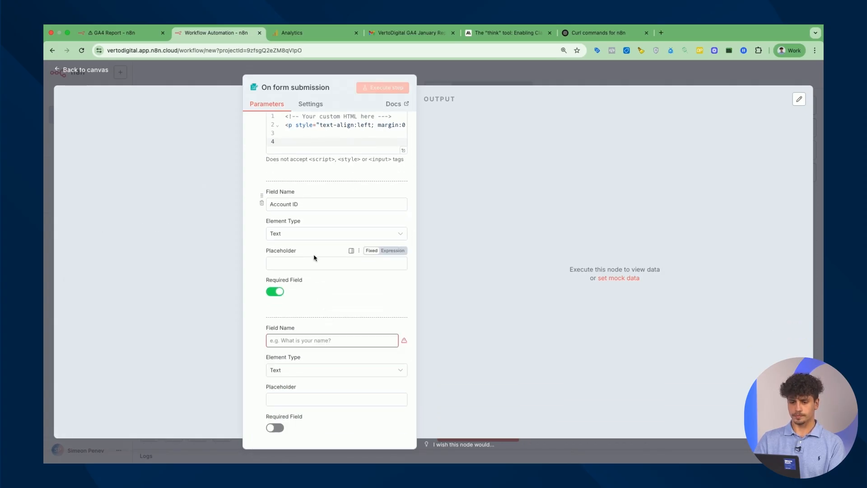
Add a required Key Event field copied from the Get Client form
{"action": "key", "text": "ctrl+shift+Tab"}
{"action": "scroll", "coordinate": [302, 245], "scroll_direction": "down", "scroll_amount": 4}
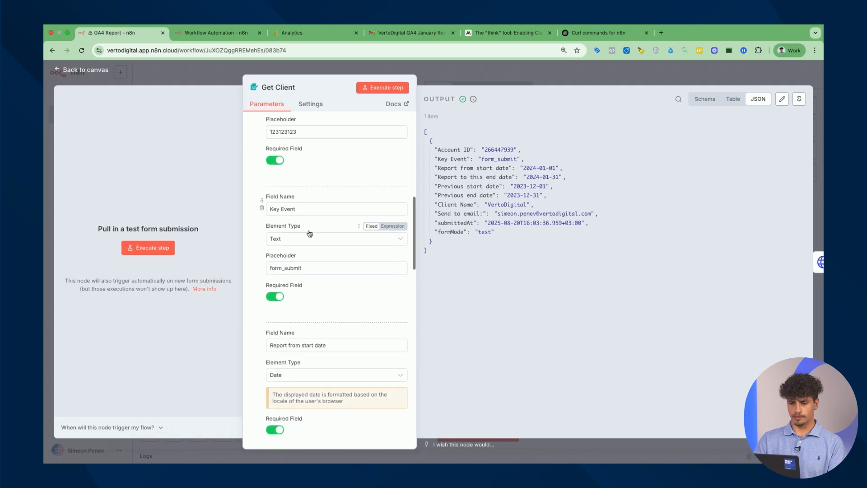
{"action": "triple_click", "coordinate": [289, 209]}
{"action": "key", "text": "ctrl+c"}
{"action": "left_click", "coordinate": [221, 36]}
{"action": "left_click", "coordinate": [317, 341]}
{"action": "key", "text": "ctrl+v"}
{"action": "scroll", "coordinate": [317, 341], "scroll_direction": "down", "scroll_amount": 5}
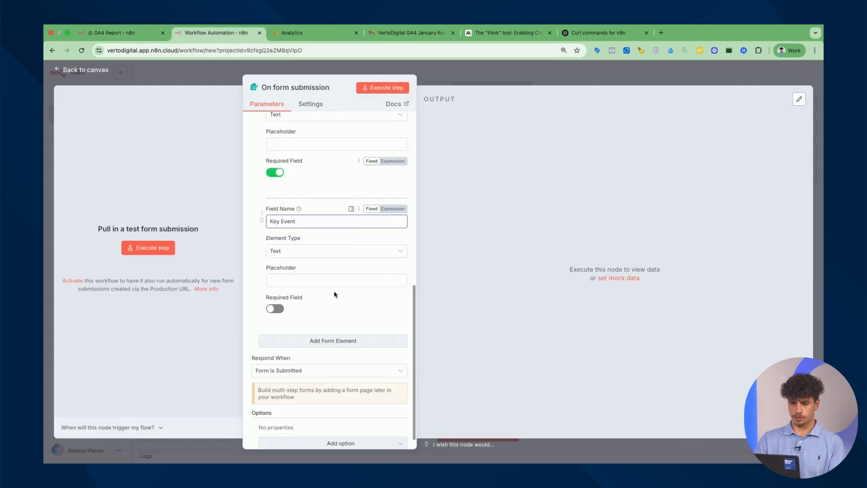
{"action": "left_click", "coordinate": [275, 309]}
{"action": "scroll", "coordinate": [293, 307], "scroll_direction": "down", "scroll_amount": 1}
{"action": "left_click", "coordinate": [294, 320]}
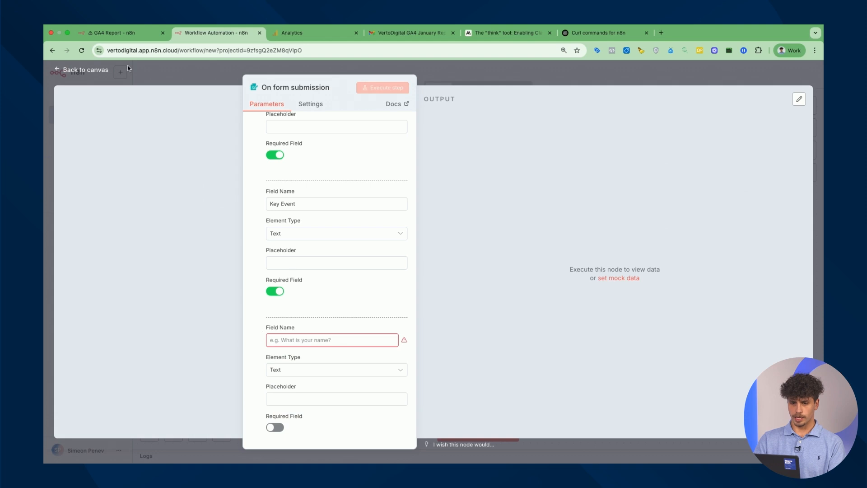
Add a required Date field named 'Report from start date'
{"action": "left_click", "coordinate": [135, 35]}
{"action": "scroll", "coordinate": [316, 227], "scroll_direction": "down", "scroll_amount": 6}
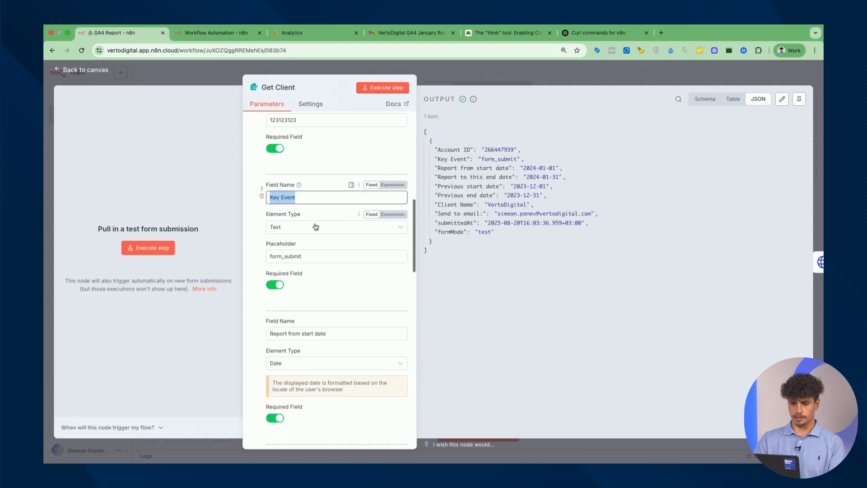
{"action": "triple_click", "coordinate": [308, 189]}
{"action": "key", "text": "super+c"}
{"action": "left_click", "coordinate": [239, 33]}
{"action": "left_click", "coordinate": [334, 339]}
{"action": "key", "text": "super+v"}
{"action": "scroll", "coordinate": [342, 310], "scroll_direction": "down", "scroll_amount": 3}
{"action": "left_click", "coordinate": [311, 251]}
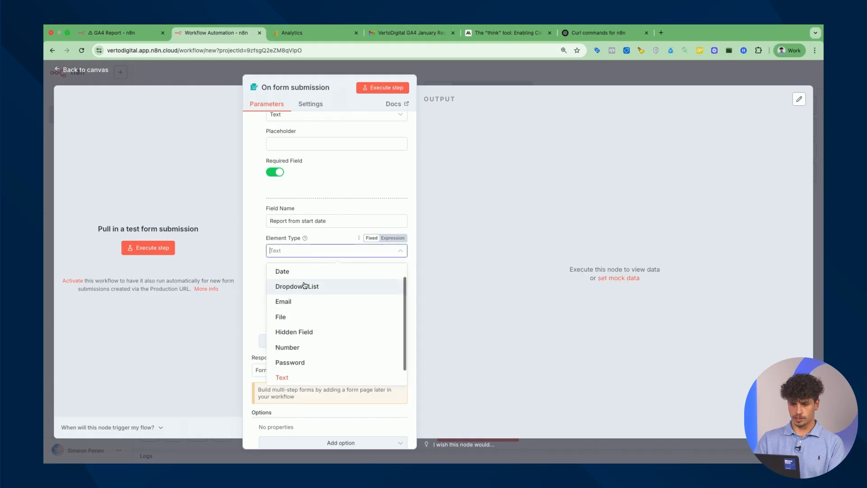
{"action": "left_click", "coordinate": [308, 270]}
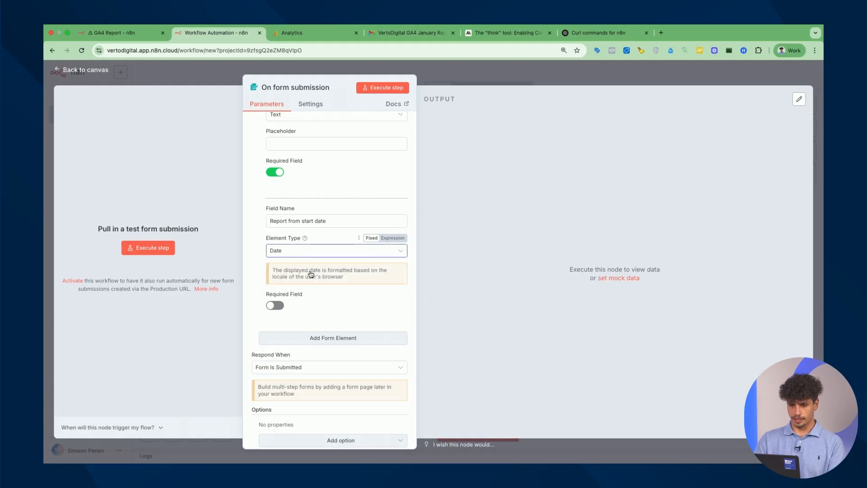
{"action": "left_click", "coordinate": [273, 306]}
{"action": "scroll", "coordinate": [331, 322], "scroll_direction": "down", "scroll_amount": 1}
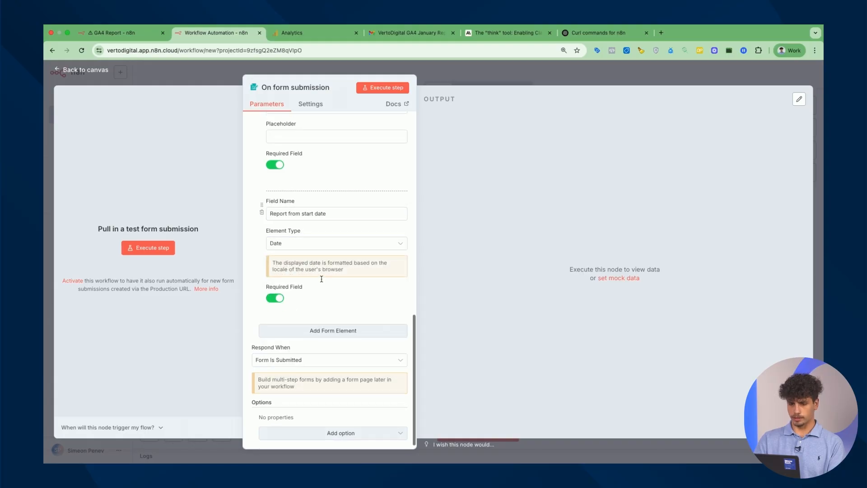
{"action": "left_click", "coordinate": [332, 322]}
Add a required Date field named 'Report to this end date'
{"action": "triple_click", "coordinate": [313, 207]}
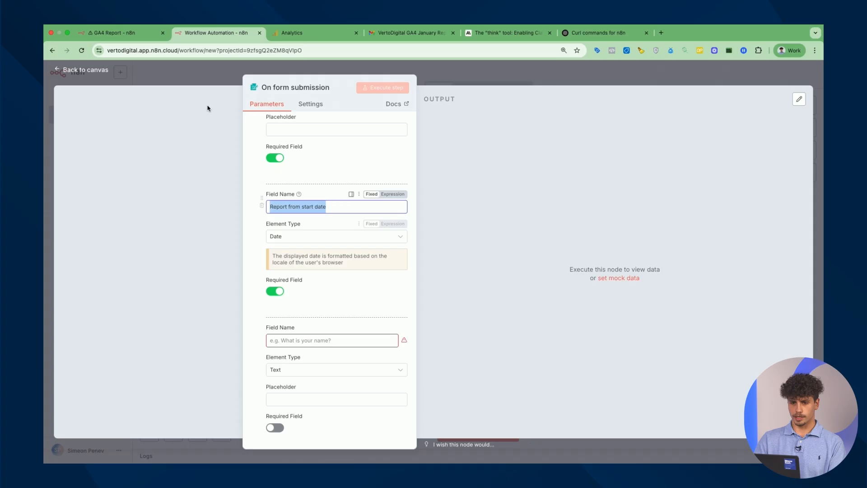
{"action": "left_click", "coordinate": [121, 31]}
{"action": "scroll", "coordinate": [304, 312], "scroll_direction": "down", "scroll_amount": 3}
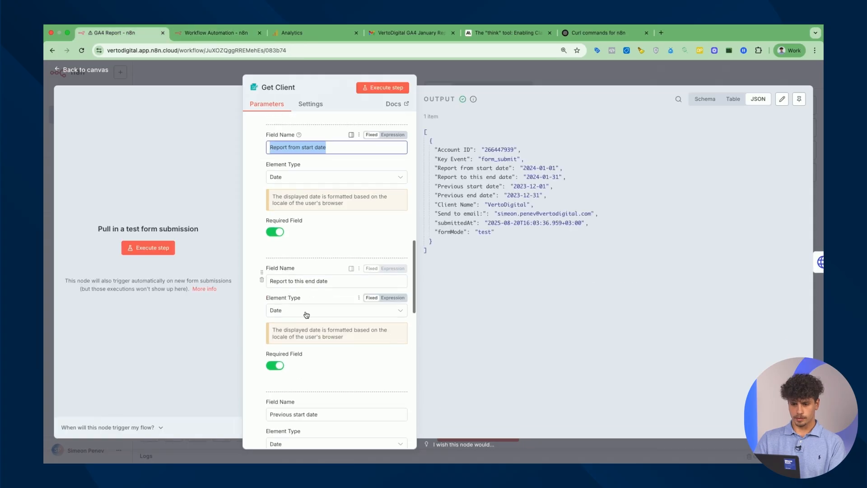
{"action": "triple_click", "coordinate": [319, 281]}
{"action": "left_click", "coordinate": [213, 33]}
{"action": "left_click", "coordinate": [326, 339]}
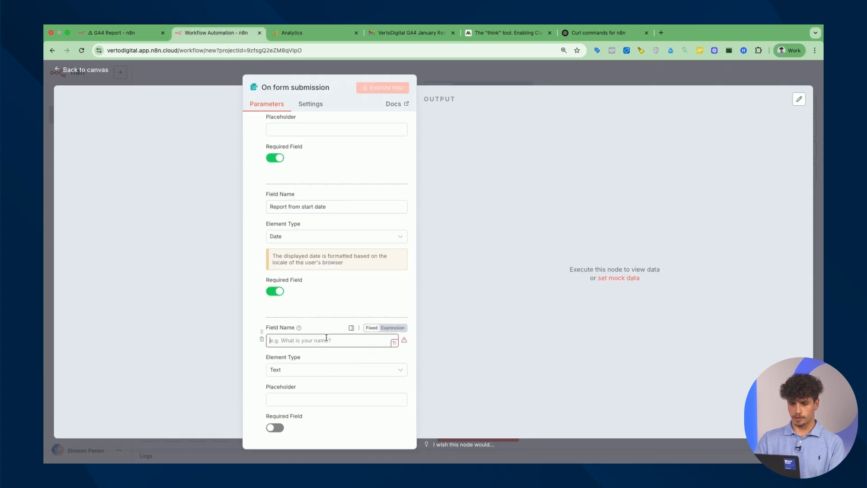
{"action": "key", "text": "super+v"}
{"action": "scroll", "coordinate": [335, 307], "scroll_direction": "down", "scroll_amount": 3}
{"action": "left_click", "coordinate": [316, 233]}
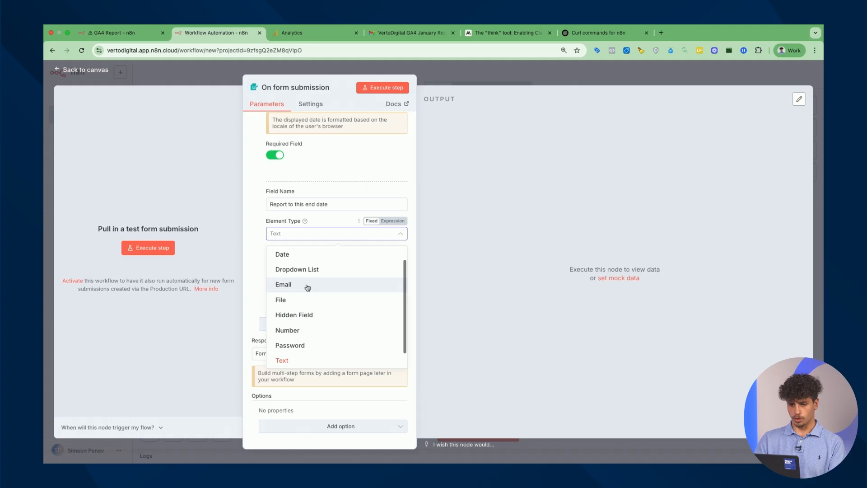
{"action": "left_click", "coordinate": [311, 258]}
{"action": "left_click", "coordinate": [277, 291]}
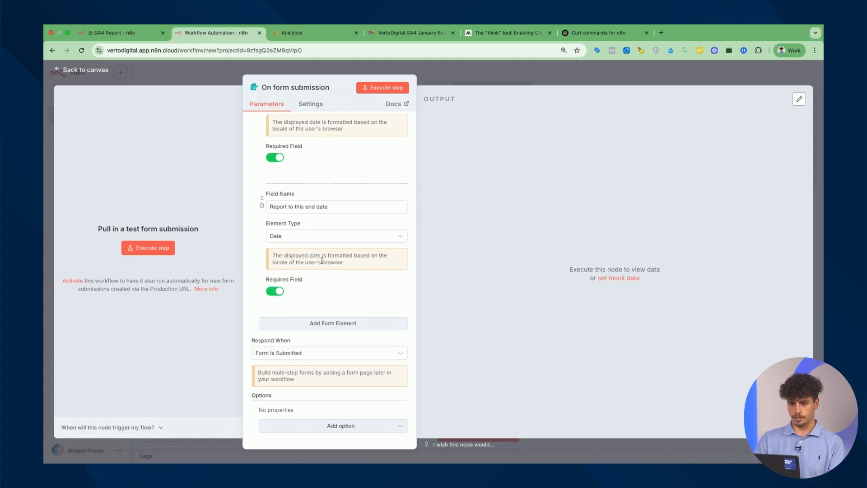
{"action": "left_click", "coordinate": [330, 323]}
{"action": "left_click", "coordinate": [127, 34]}
Add a 'Previous start date' field with Date element type, copying its name from Get Client
{"action": "scroll", "coordinate": [317, 261], "scroll_direction": "down", "scroll_amount": 5}
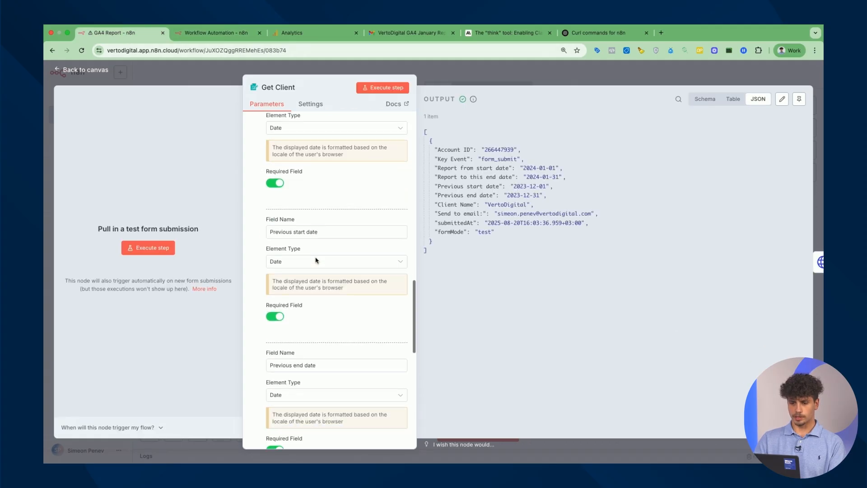
{"action": "scroll", "coordinate": [317, 260], "scroll_direction": "down", "scroll_amount": 1}
{"action": "triple_click", "coordinate": [331, 208]}
{"action": "left_click", "coordinate": [217, 33]}
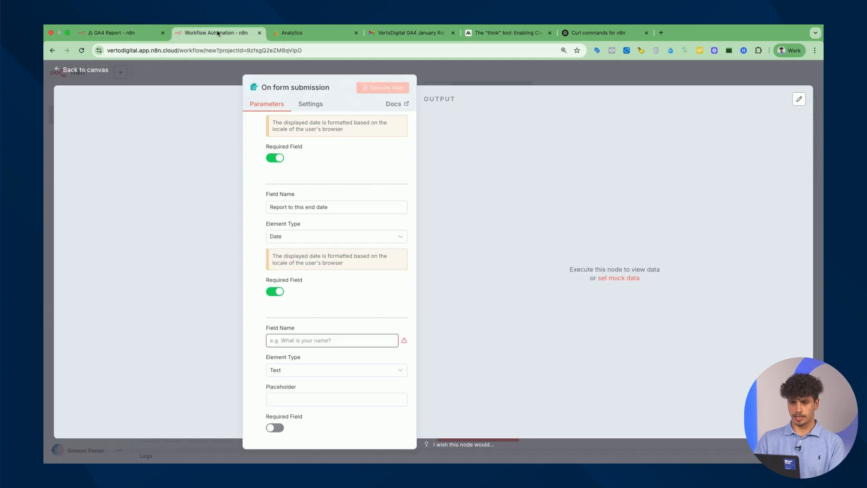
{"action": "scroll", "coordinate": [327, 294], "scroll_direction": "down", "scroll_amount": 1}
{"action": "left_click", "coordinate": [333, 292]}
{"action": "key", "text": "ctrl+v"}
{"action": "left_click", "coordinate": [321, 322]}
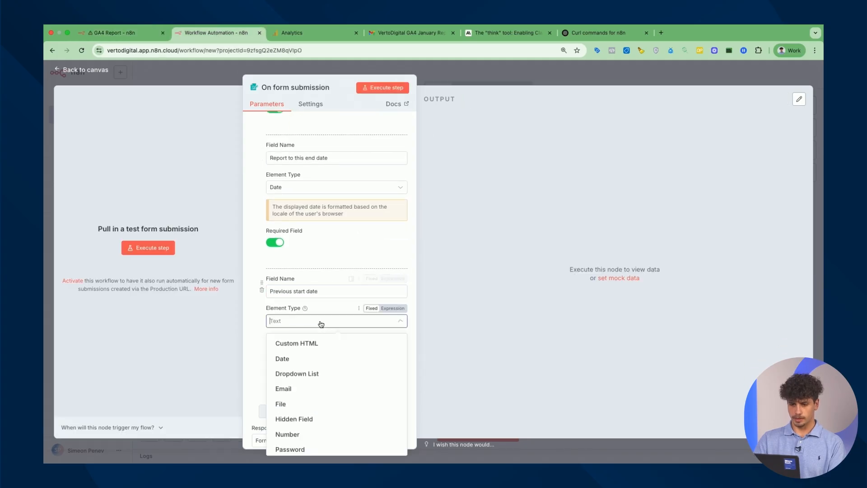
{"action": "left_click", "coordinate": [310, 347]}
{"action": "scroll", "coordinate": [285, 369], "scroll_direction": "down", "scroll_amount": 2}
Add a required 'Previous end date' Date field copied from Get Client
{"action": "left_click", "coordinate": [321, 323]}
{"action": "left_click", "coordinate": [113, 33]}
{"action": "scroll", "coordinate": [305, 291], "scroll_direction": "down", "scroll_amount": 3}
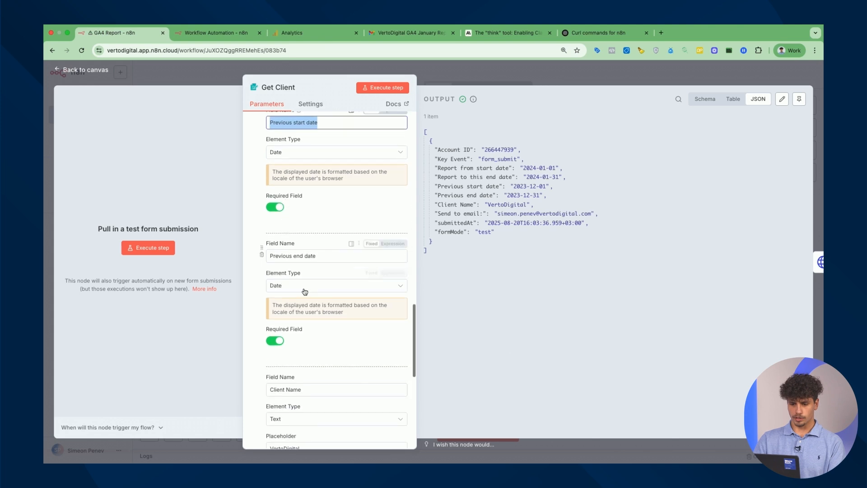
{"action": "scroll", "coordinate": [305, 292], "scroll_direction": "down", "scroll_amount": 2}
{"action": "left_click_drag", "start_coordinate": [316, 159], "coordinate": [302, 137]}
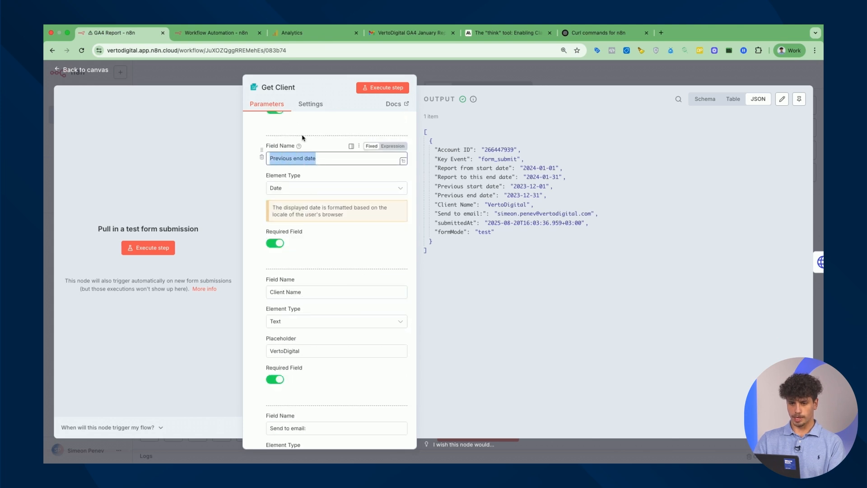
{"action": "key", "text": "ctrl+c"}
{"action": "key", "text": "ctrl+Tab"}
{"action": "left_click", "coordinate": [326, 341]}
{"action": "key", "text": "ctrl+v"}
{"action": "scroll", "coordinate": [327, 348], "scroll_direction": "down", "scroll_amount": 2}
{"action": "left_click", "coordinate": [325, 327]}
{"action": "scroll", "coordinate": [304, 213], "scroll_direction": "down", "scroll_amount": 1}
{"action": "left_click", "coordinate": [294, 198]}
{"action": "scroll", "coordinate": [279, 336], "scroll_direction": "down", "scroll_amount": 2}
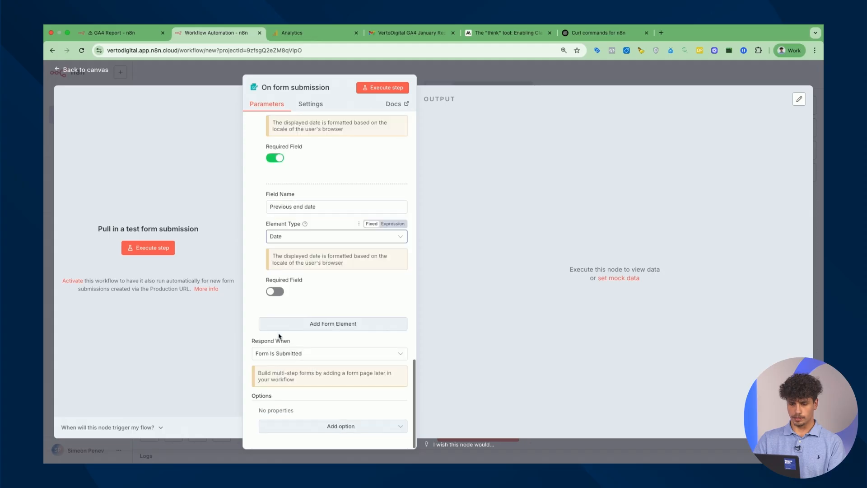
{"action": "left_click", "coordinate": [276, 292]}
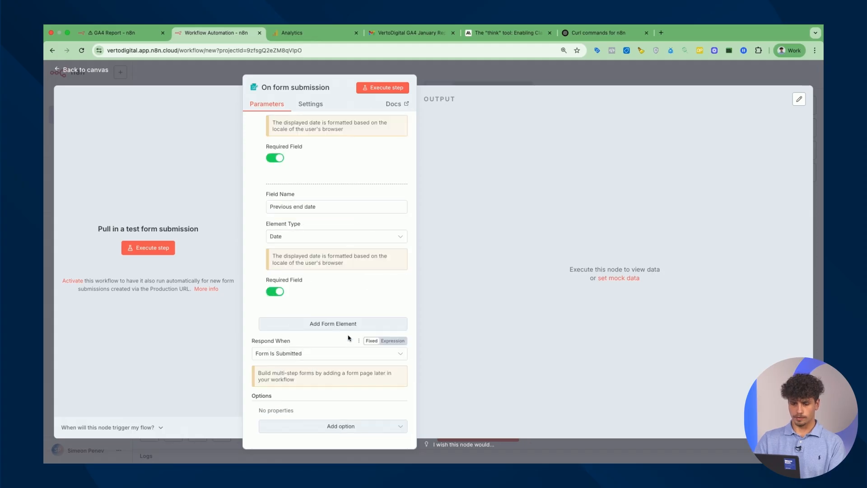
Add a required 'Client Name' text field copied from Get Client
{"action": "key", "text": "ctrl+shift+Tab"}
{"action": "scroll", "coordinate": [354, 209], "scroll_direction": "down", "scroll_amount": 5}
{"action": "scroll", "coordinate": [355, 209], "scroll_direction": "up", "scroll_amount": 4}
{"action": "triple_click", "coordinate": [307, 171]}
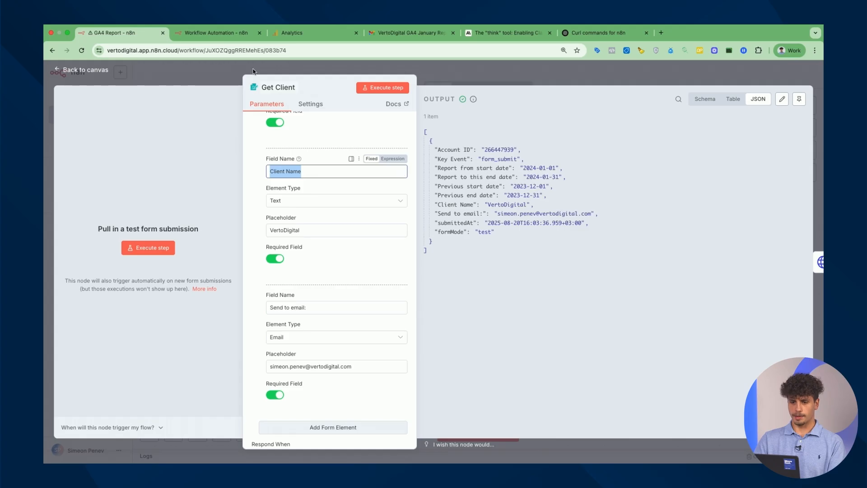
{"action": "left_click", "coordinate": [214, 33]}
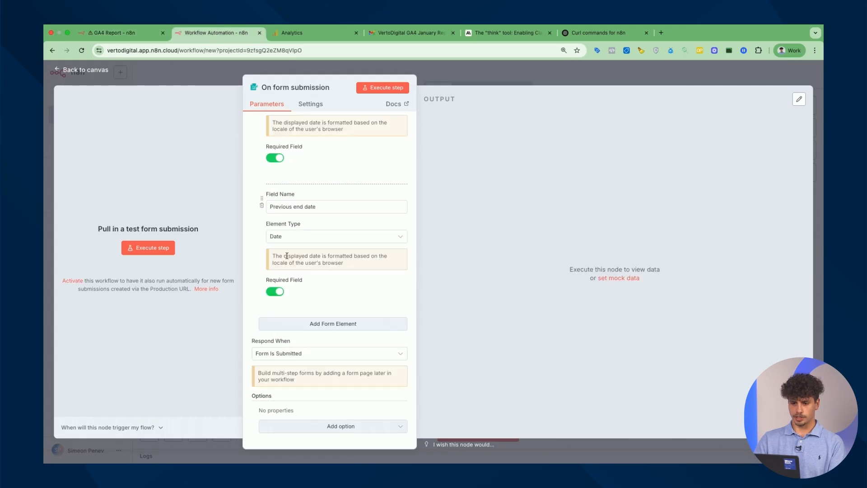
{"action": "left_click", "coordinate": [328, 322]}
{"action": "left_click", "coordinate": [316, 269]}
{"action": "key", "text": "ctrl+v"}
{"action": "left_click", "coordinate": [276, 357]}
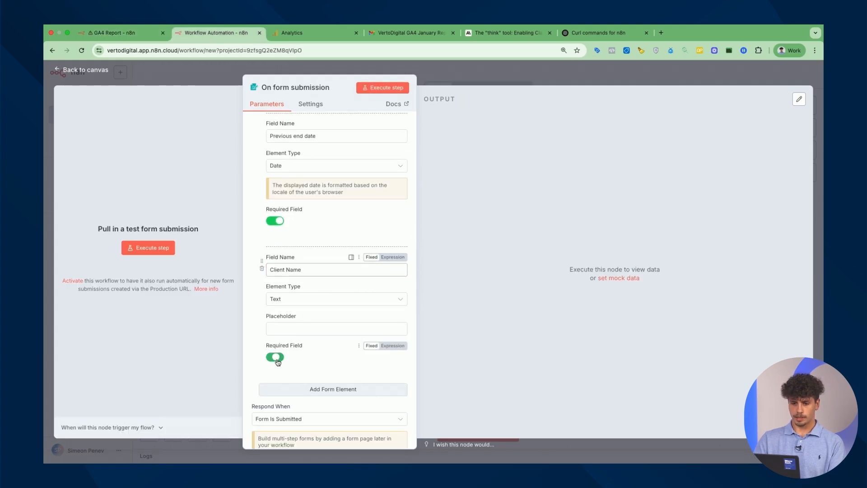
{"action": "scroll", "coordinate": [317, 316], "scroll_direction": "down", "scroll_amount": 2}
Add a required 'Send to email:' field with Email element type
{"action": "left_click", "coordinate": [330, 322]}
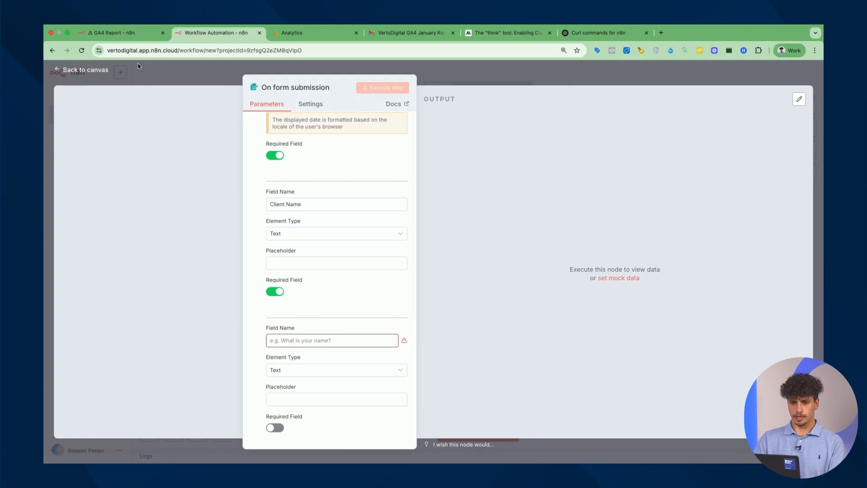
{"action": "left_click", "coordinate": [115, 32]}
{"action": "scroll", "coordinate": [319, 221], "scroll_direction": "down", "scroll_amount": 3}
{"action": "triple_click", "coordinate": [320, 221]}
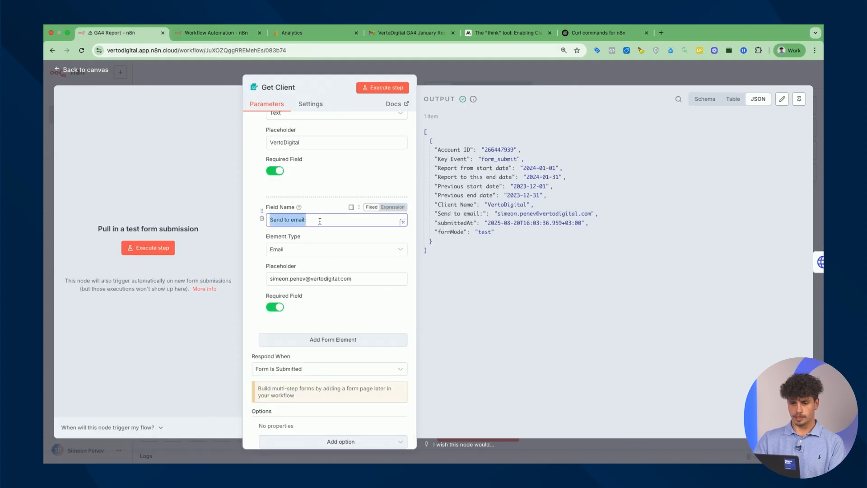
{"action": "left_click", "coordinate": [212, 32]}
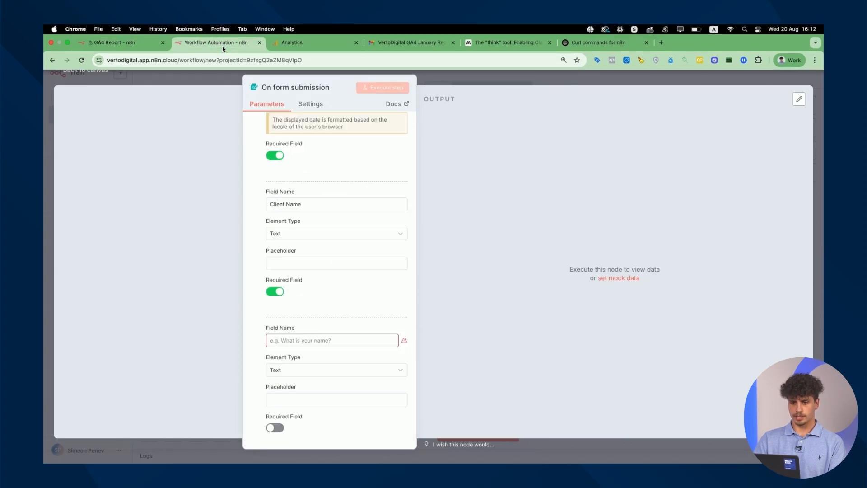
{"action": "key", "text": "ctrl+v"}
{"action": "scroll", "coordinate": [317, 316], "scroll_direction": "down", "scroll_amount": 3}
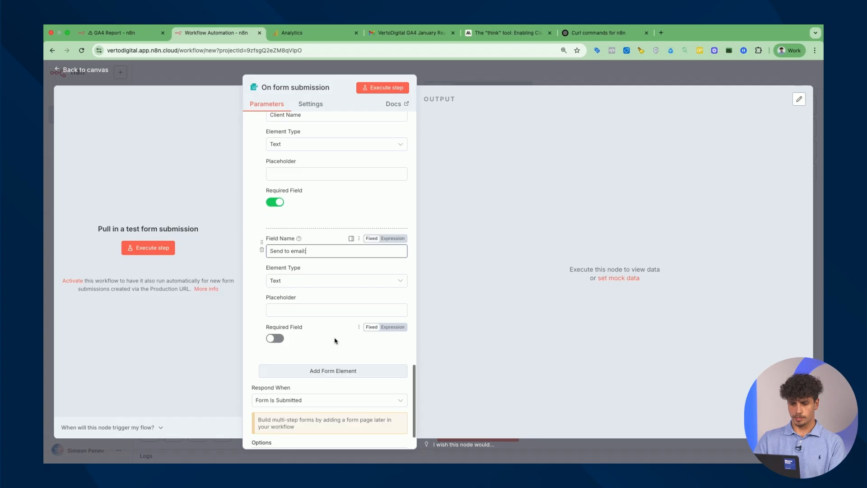
{"action": "left_click", "coordinate": [297, 280]}
{"action": "left_click", "coordinate": [290, 289]}
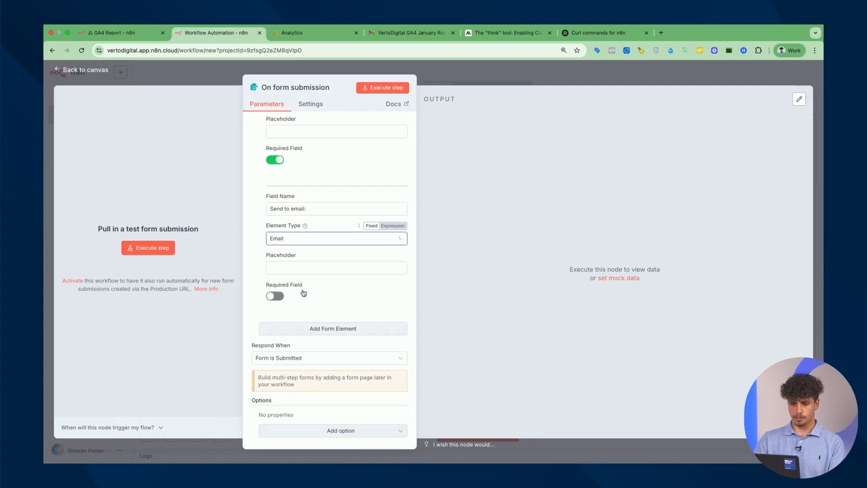
{"action": "left_click", "coordinate": [276, 297]}
{"action": "scroll", "coordinate": [330, 283], "scroll_direction": "down", "scroll_amount": 1}
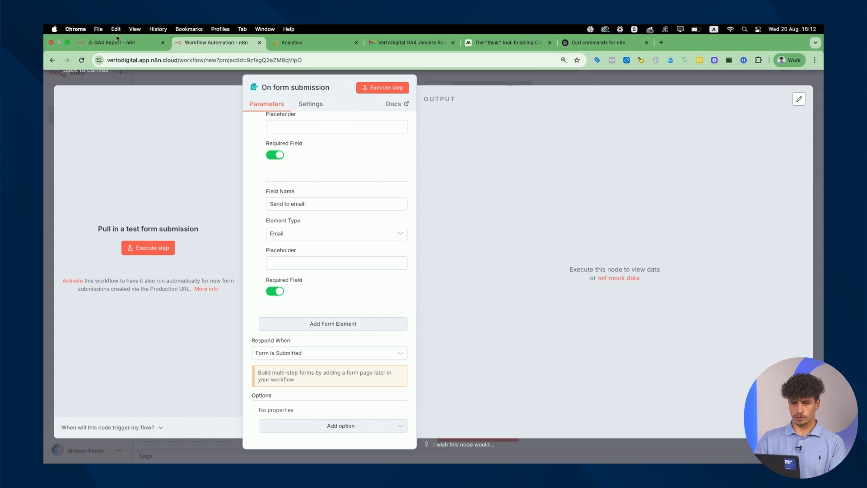
{"action": "left_click", "coordinate": [135, 32]}
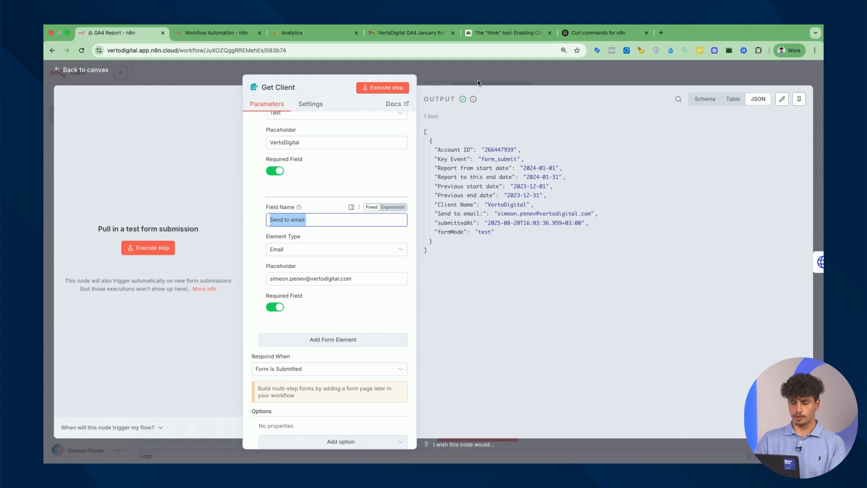
Rename the new workflow's form trigger node to 'Get Client'
{"action": "left_click", "coordinate": [285, 88]}
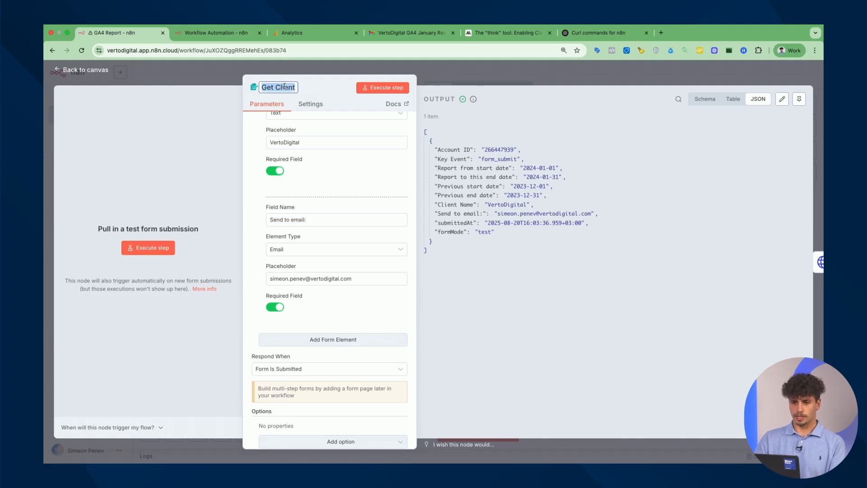
{"action": "left_click", "coordinate": [221, 33]}
{"action": "key", "text": "ctrl+v"}
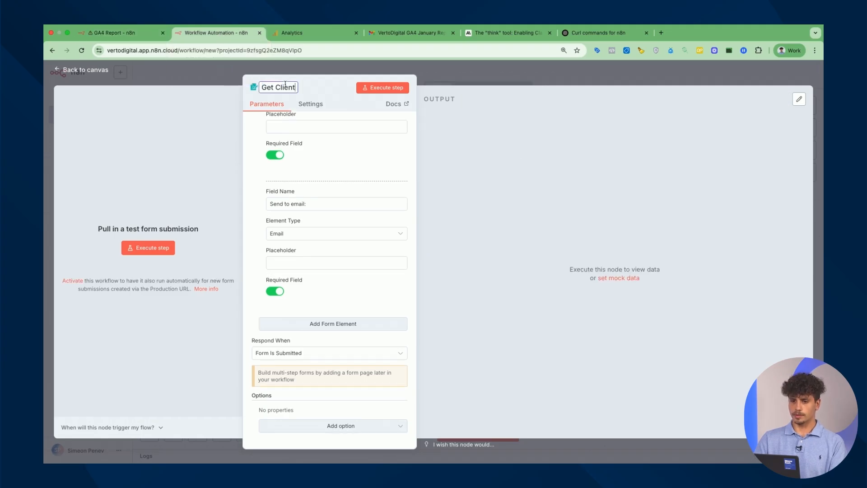
{"action": "left_click", "coordinate": [526, 75]}
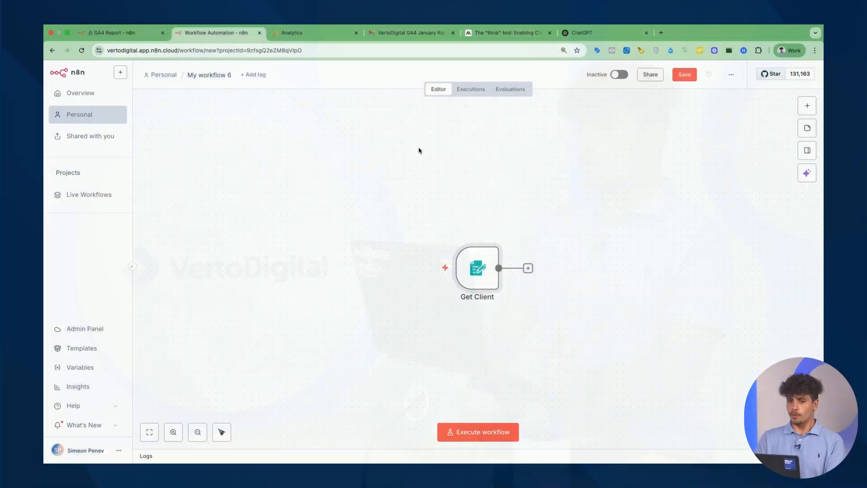
On the GA4 Report canvas, box-select the four GA4 HTTP request nodes
{"action": "left_click", "coordinate": [128, 34]}
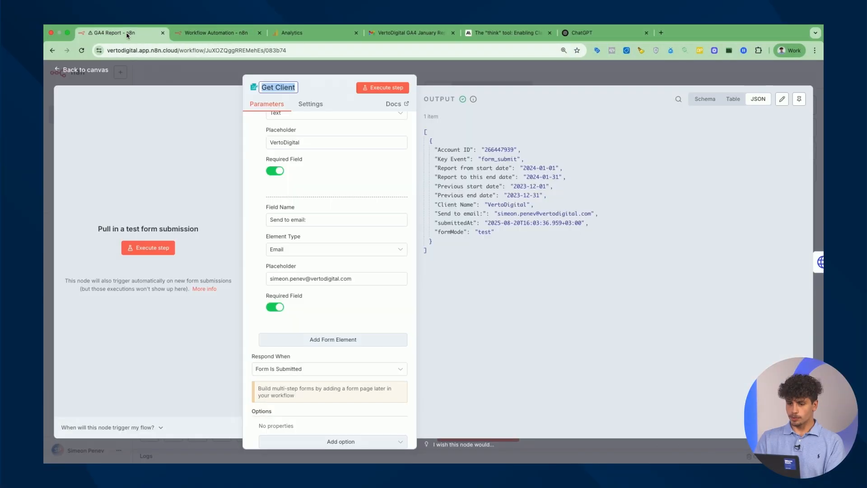
{"action": "left_click", "coordinate": [566, 78]}
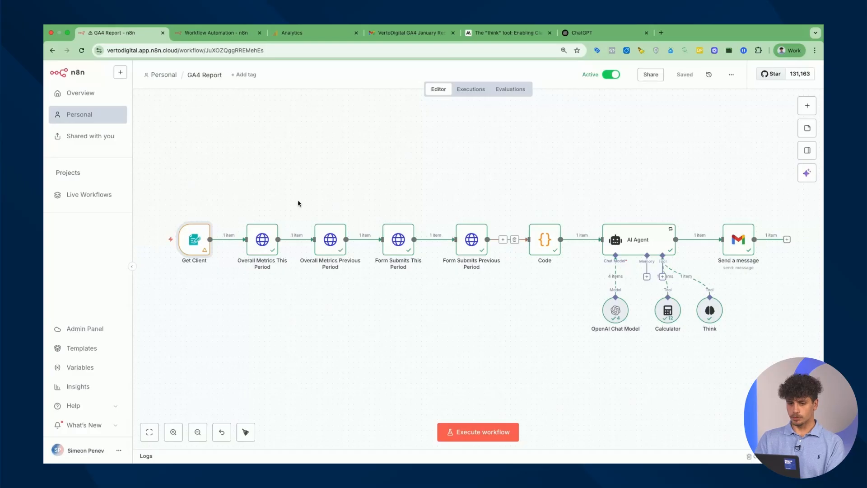
{"action": "left_click_drag", "start_coordinate": [234, 197], "coordinate": [504, 317]}
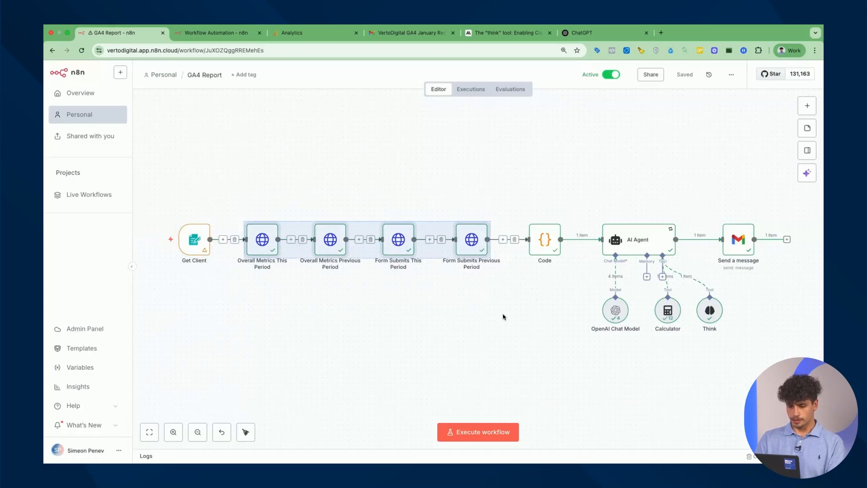
Copy the four selected GA4 HTTP request nodes and go to ChatGPT
{"action": "key", "text": "super+c"}
{"action": "key", "text": "super+c"}
{"action": "key", "text": "super+c"}
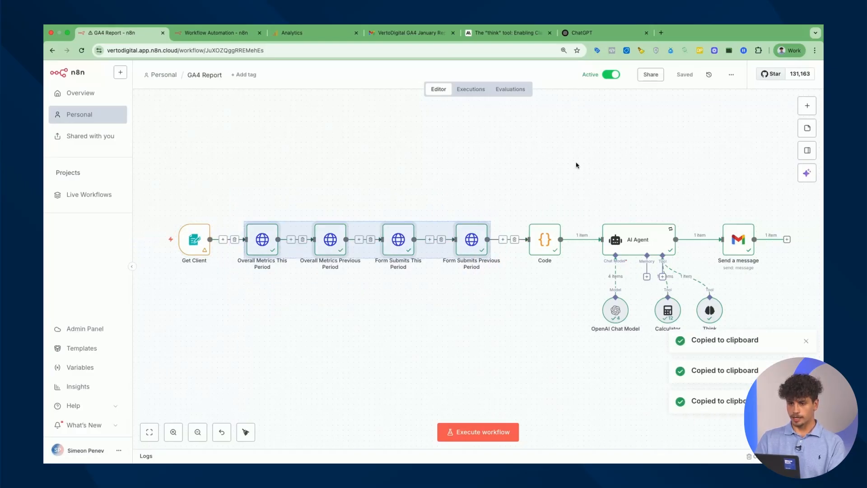
{"action": "left_click", "coordinate": [606, 34]}
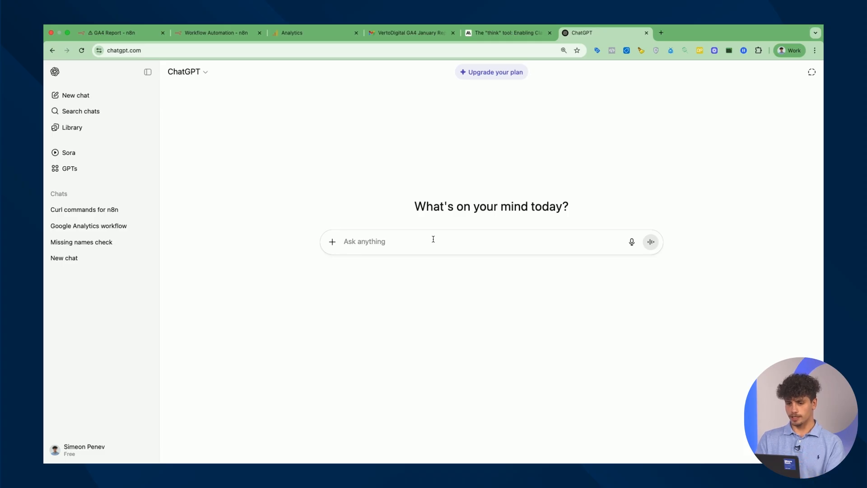
Ask ChatGPT 'Please give me a cURL' with the pasted workflow JSON
{"action": "type", "text": "Ple"}
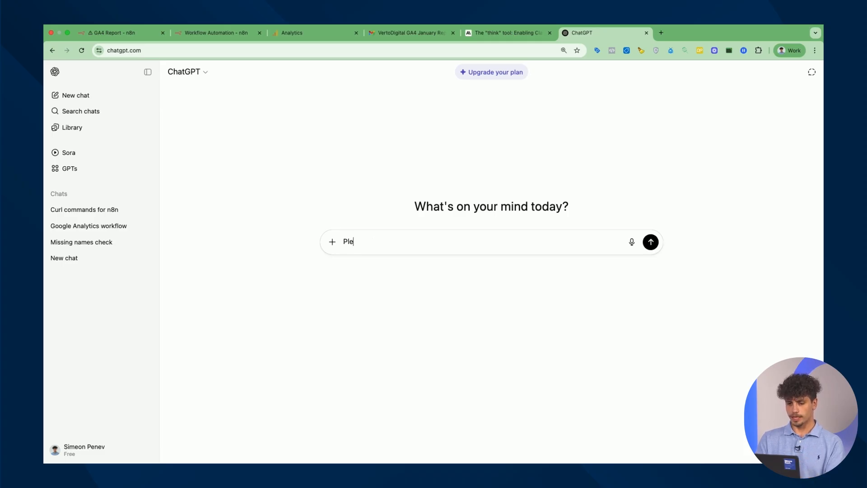
{"action": "type", "text": "ase give me a cURL of these nodes with the settings in it as they are set:"}
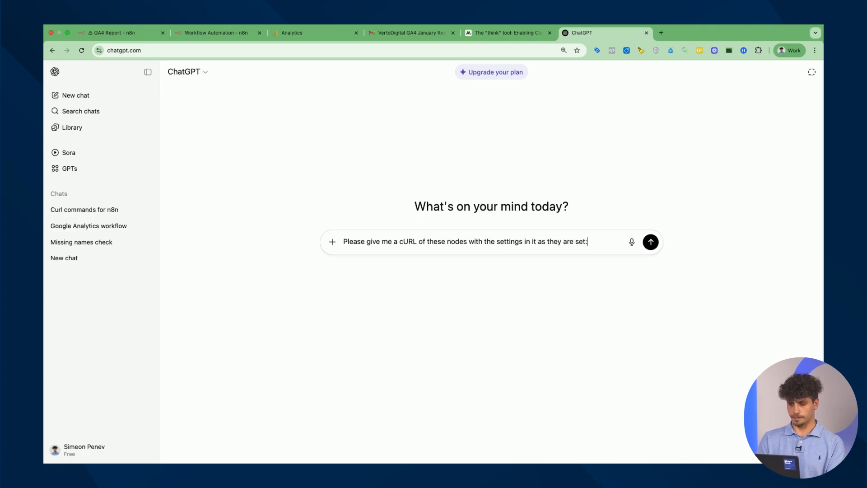
{"action": "key", "text": "super+v"}
{"action": "key", "text": "Return"}
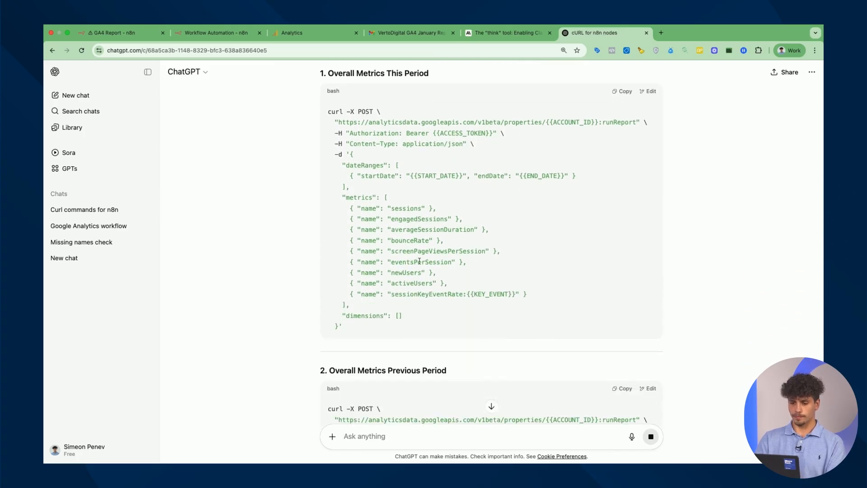
Copy the first cURL command, Overall Metrics This Period, and return to n8n
{"action": "left_click_drag", "start_coordinate": [347, 333], "coordinate": [309, 114]}
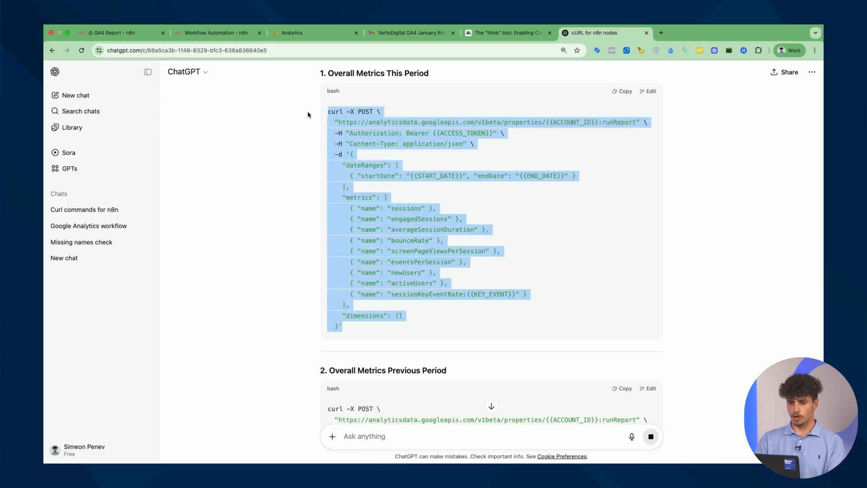
{"action": "left_click", "coordinate": [225, 36]}
{"action": "left_click", "coordinate": [528, 268]}
Add an HTTP Request node after Get Client and import the copied cURL into it
{"action": "type", "text": "http"}
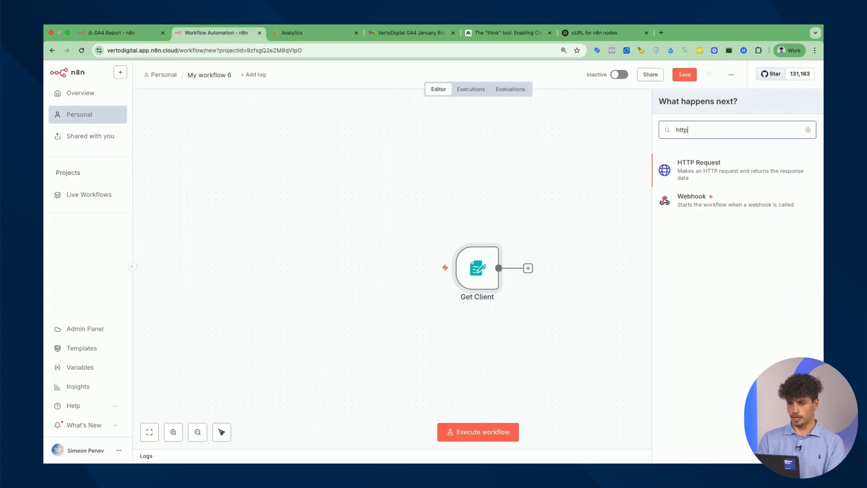
{"action": "left_click", "coordinate": [724, 169]}
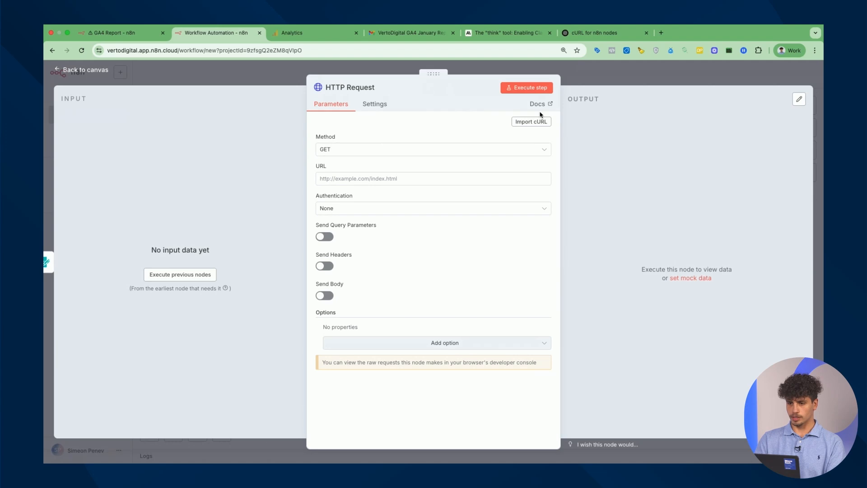
{"action": "left_click", "coordinate": [532, 125]}
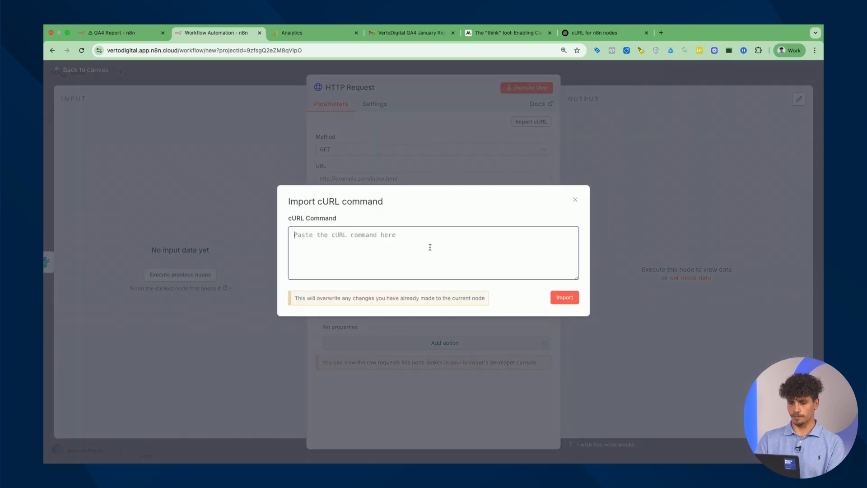
{"action": "key", "text": "super+v"}
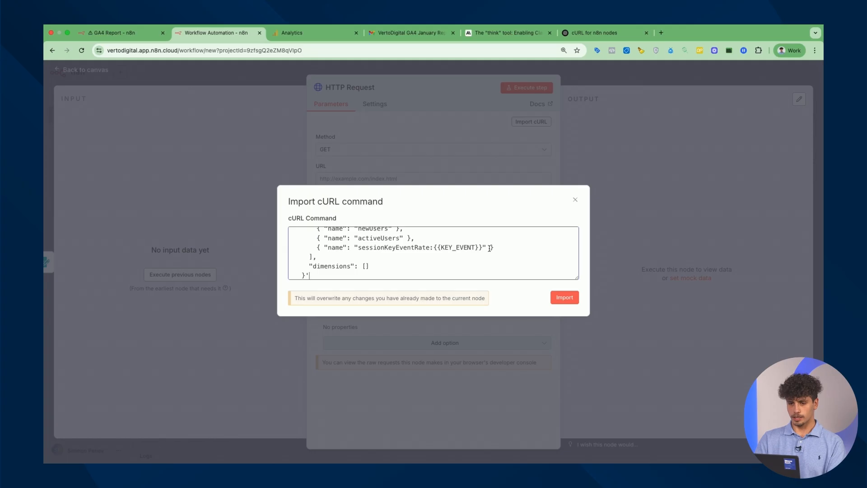
{"action": "left_click", "coordinate": [565, 298]}
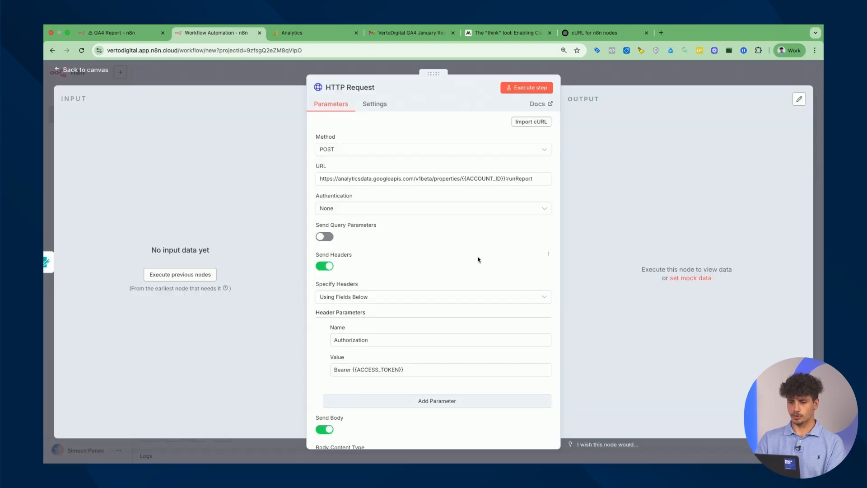
{"action": "scroll", "coordinate": [479, 259], "scroll_direction": "down", "scroll_amount": 7}
{"action": "scroll", "coordinate": [470, 256], "scroll_direction": "down", "scroll_amount": 3}
{"action": "scroll", "coordinate": [470, 256], "scroll_direction": "up", "scroll_amount": 4}
{"action": "left_click_drag", "start_coordinate": [414, 238], "coordinate": [464, 238]}
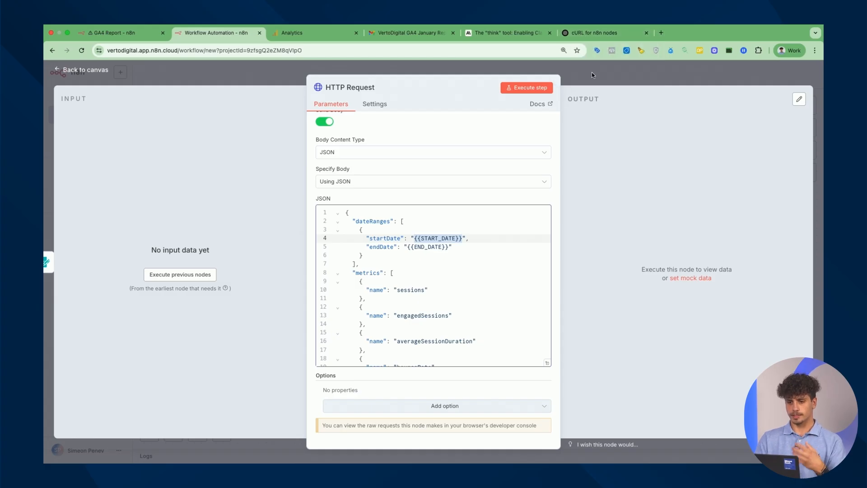
Ask ChatGPT to use the variables from the nodes, then copy the rewritten first cURL
{"action": "left_click", "coordinate": [595, 33]}
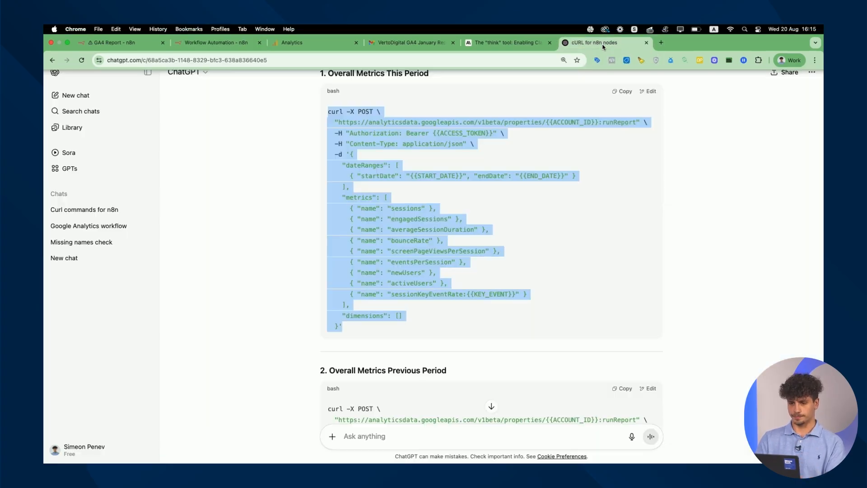
{"action": "left_click", "coordinate": [427, 436]}
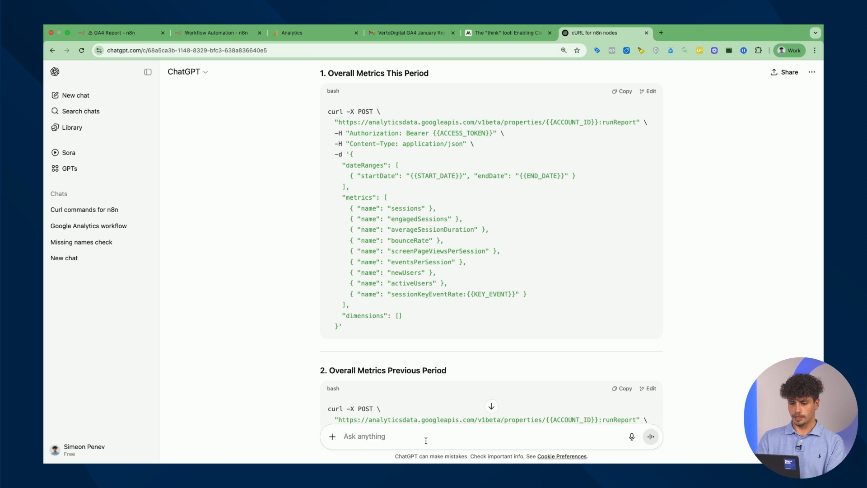
{"action": "type", "text": "o"}
{"action": "type", "text": "se the variables"}
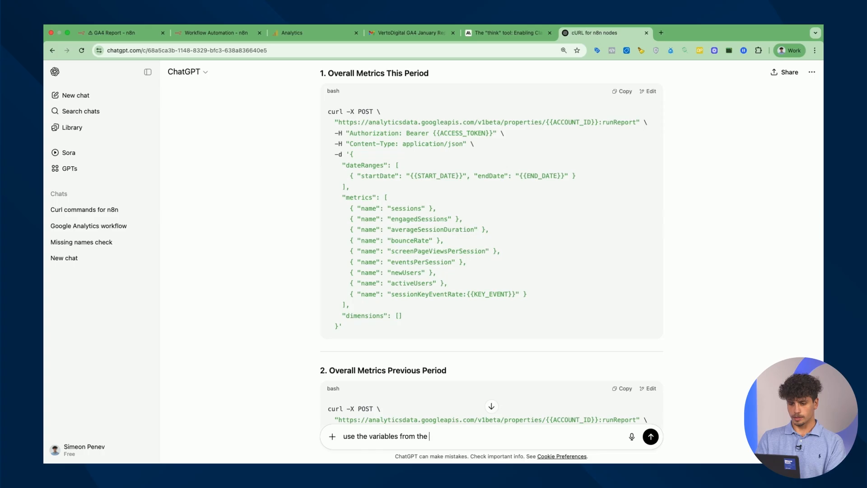
{"action": "key", "text": "Return"}
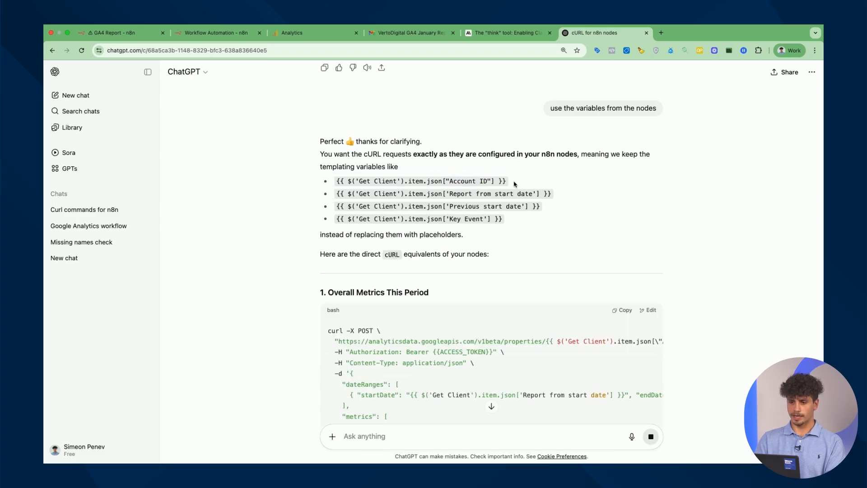
{"action": "scroll", "coordinate": [522, 162], "scroll_direction": "down", "scroll_amount": 5}
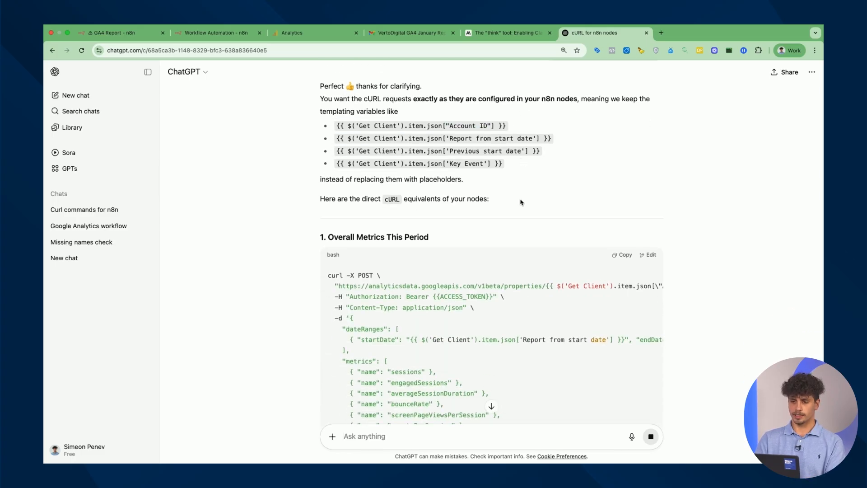
{"action": "left_click_drag", "start_coordinate": [359, 413], "coordinate": [323, 190]}
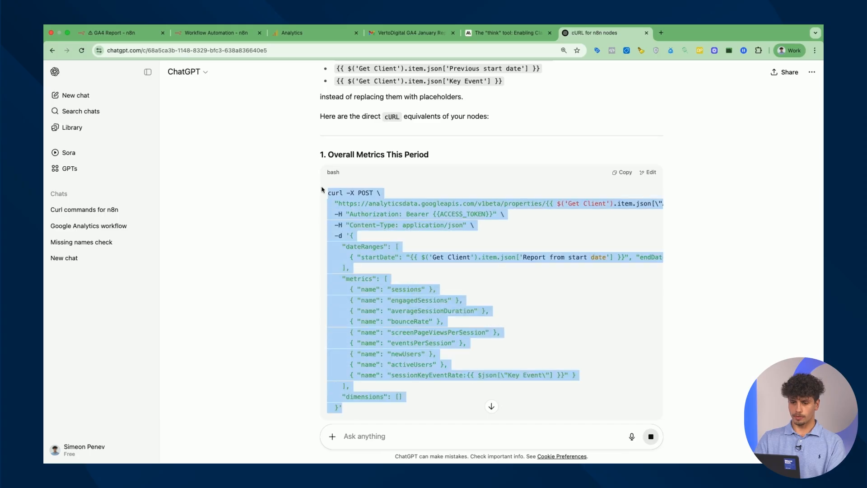
Re-import the variable-based cURL and switch the URL field to an Expression using Account ID
{"action": "left_click", "coordinate": [210, 29]}
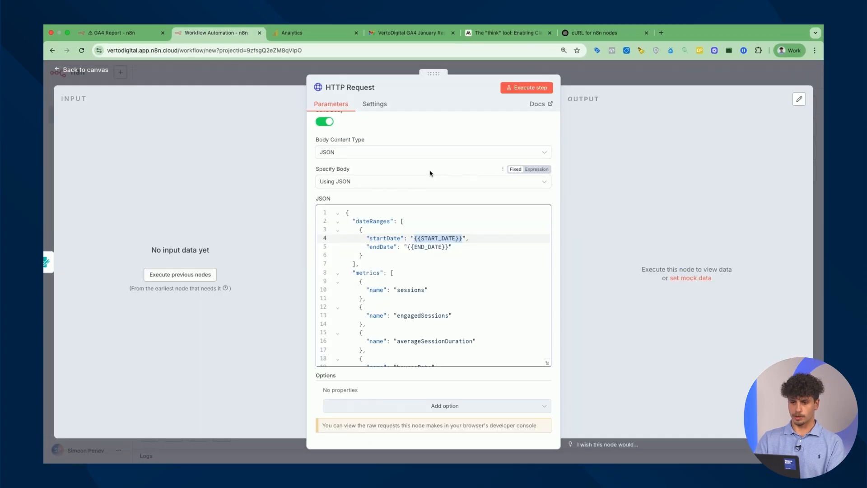
{"action": "scroll", "coordinate": [521, 171], "scroll_direction": "up", "scroll_amount": 10}
{"action": "left_click", "coordinate": [535, 123]}
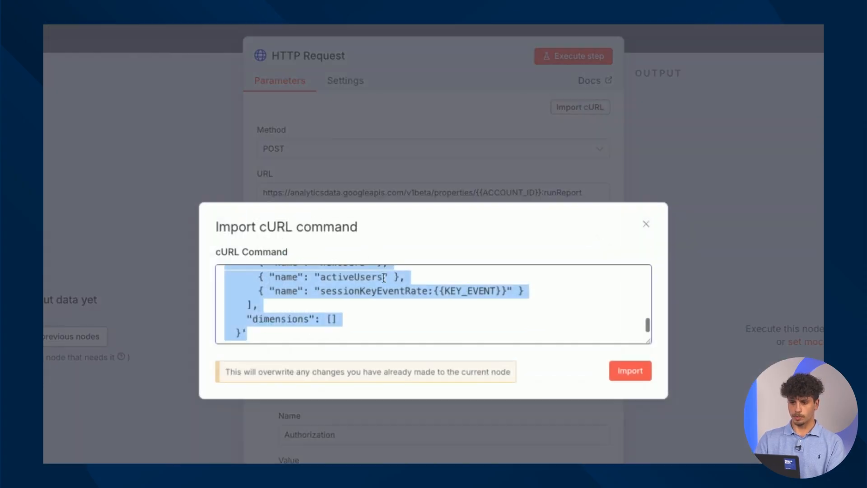
{"action": "key", "text": "ctrl+v"}
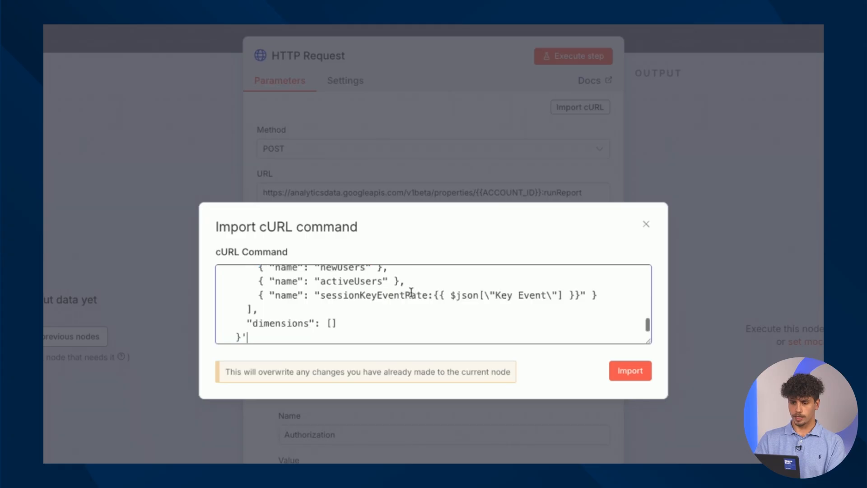
{"action": "left_click", "coordinate": [621, 376]}
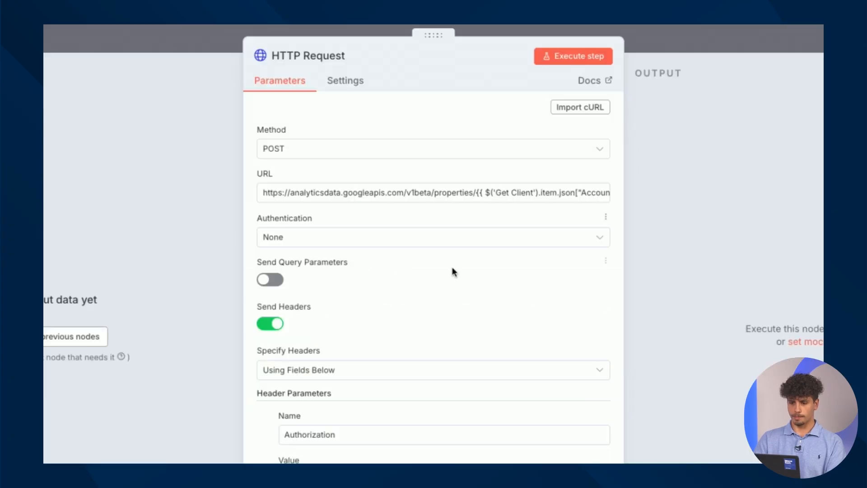
{"action": "left_click", "coordinate": [437, 194]}
{"action": "scroll", "coordinate": [437, 193], "scroll_direction": "right", "scroll_amount": 1}
{"action": "scroll", "coordinate": [372, 196], "scroll_direction": "left", "scroll_amount": 2}
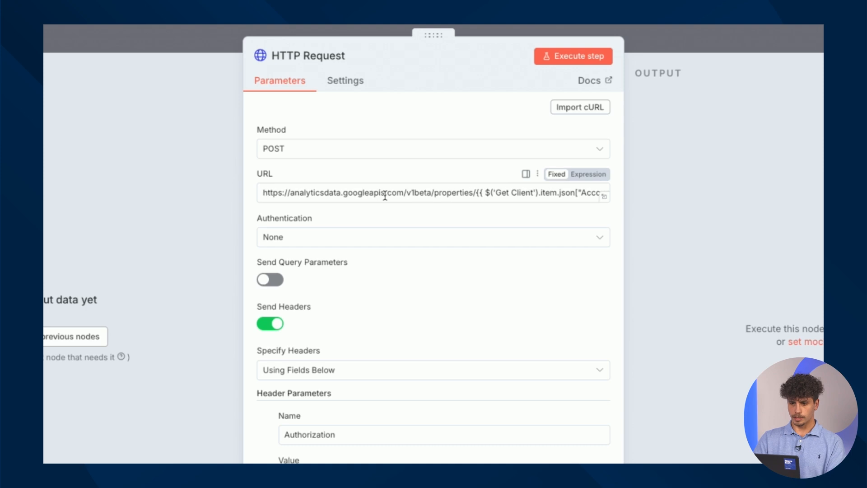
{"action": "left_click", "coordinate": [586, 176]}
{"action": "left_click_drag", "start_coordinate": [432, 206], "coordinate": [547, 192]}
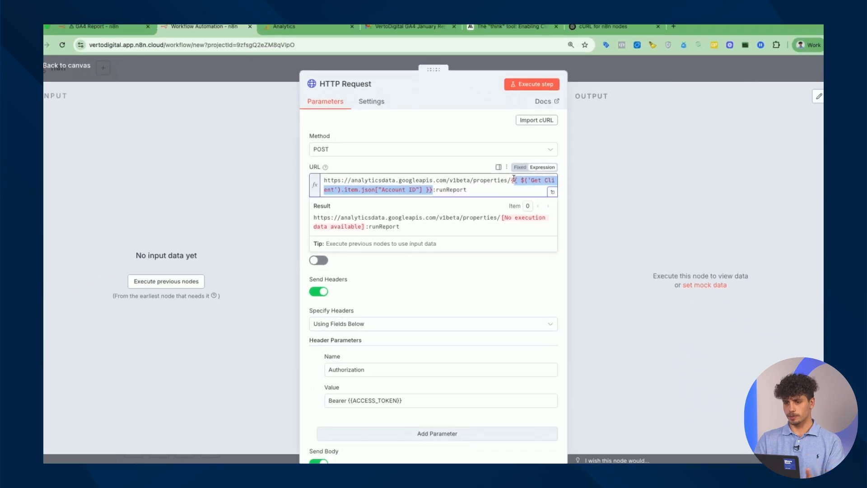
{"action": "scroll", "coordinate": [467, 184], "scroll_direction": "down", "scroll_amount": 5}
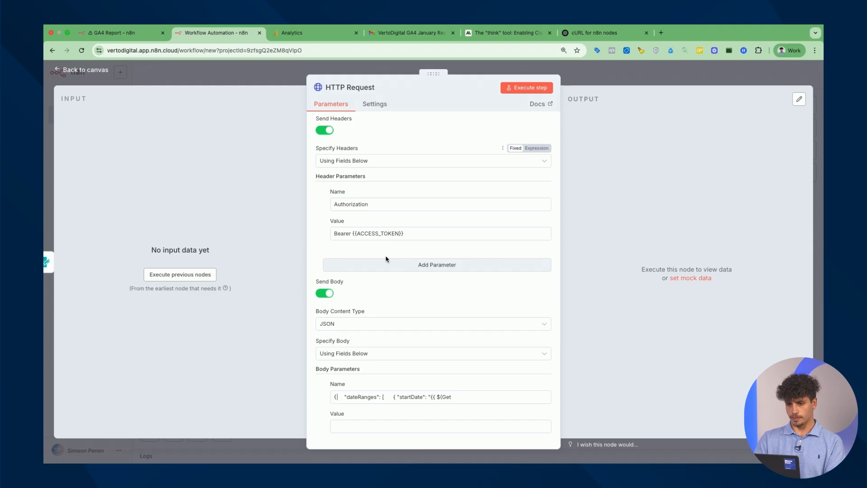
Set Authentication to Predefined Credential Type with Google Analytics OAuth2 API
{"action": "scroll", "coordinate": [380, 186], "scroll_direction": "up", "scroll_amount": 5}
{"action": "left_click", "coordinate": [340, 278]}
{"action": "left_click", "coordinate": [373, 226]}
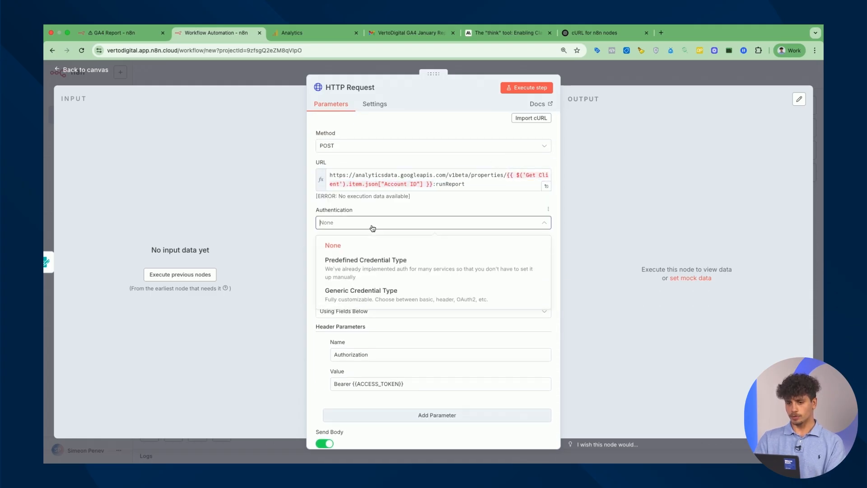
{"action": "left_click", "coordinate": [400, 274]}
{"action": "left_click", "coordinate": [382, 254]}
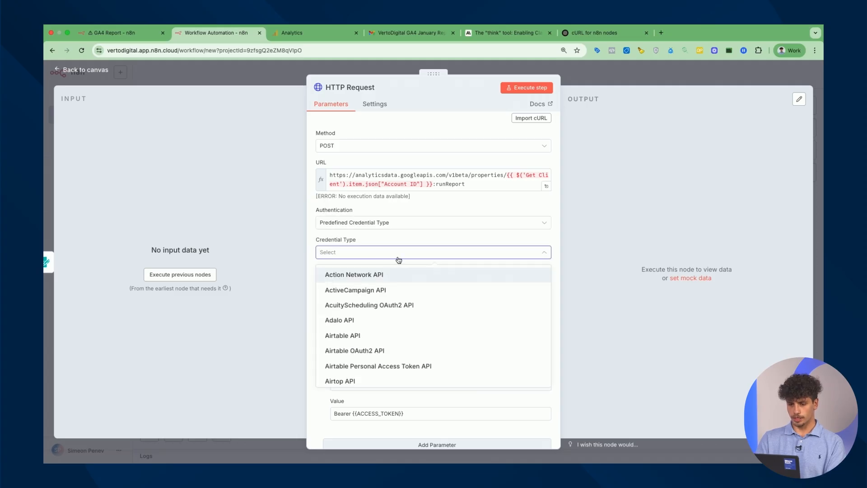
{"action": "type", "text": "google ana"}
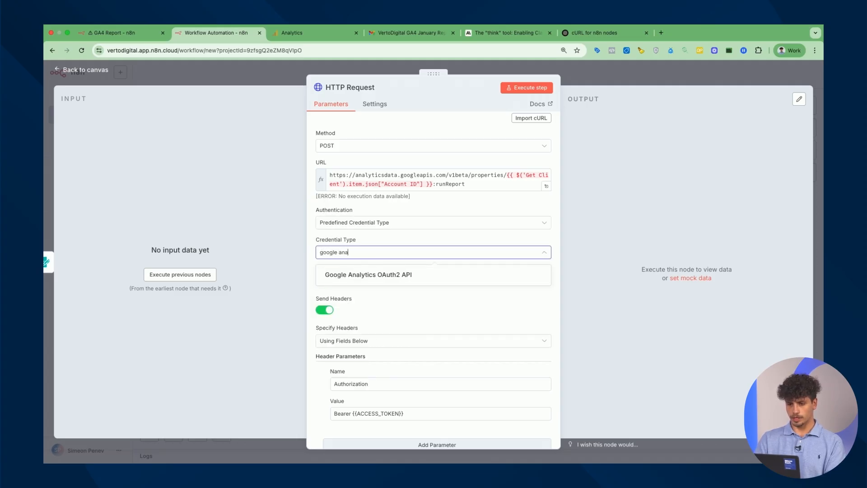
{"action": "left_click", "coordinate": [405, 276]}
Reconnect the Google Analytics account credential through Sign in with Google
{"action": "scroll", "coordinate": [424, 303], "scroll_direction": "down", "scroll_amount": 2}
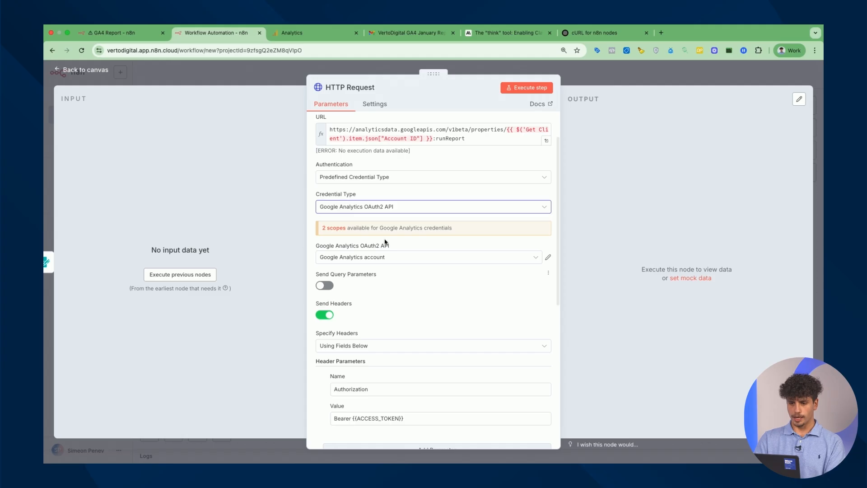
{"action": "left_click", "coordinate": [548, 257]}
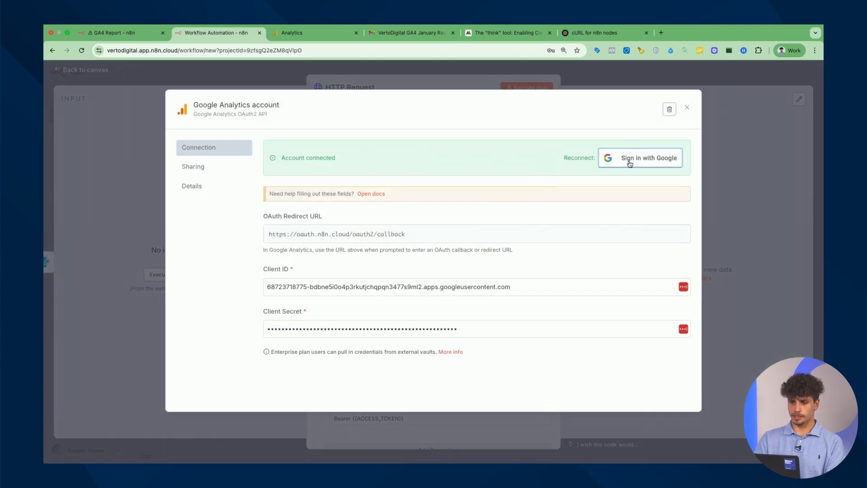
{"action": "left_click", "coordinate": [645, 161]}
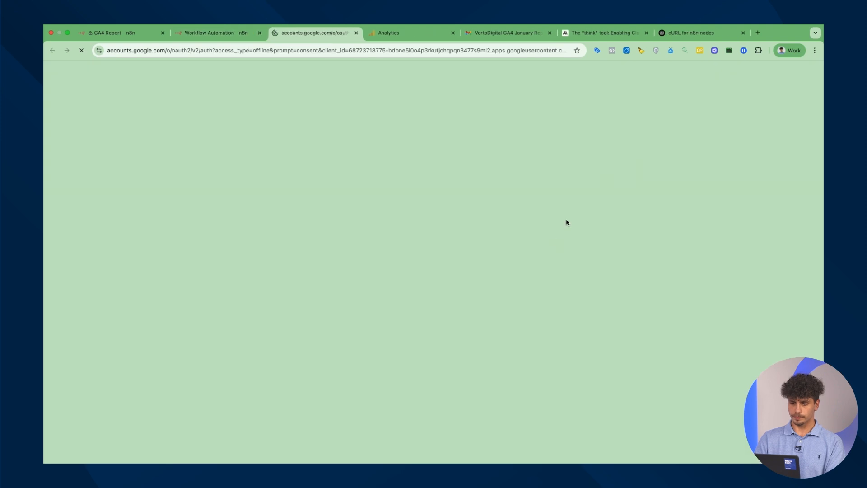
Choose the Google account, allow n8n.cloud Google Analytics access, and return to n8n
{"action": "left_click", "coordinate": [520, 228]}
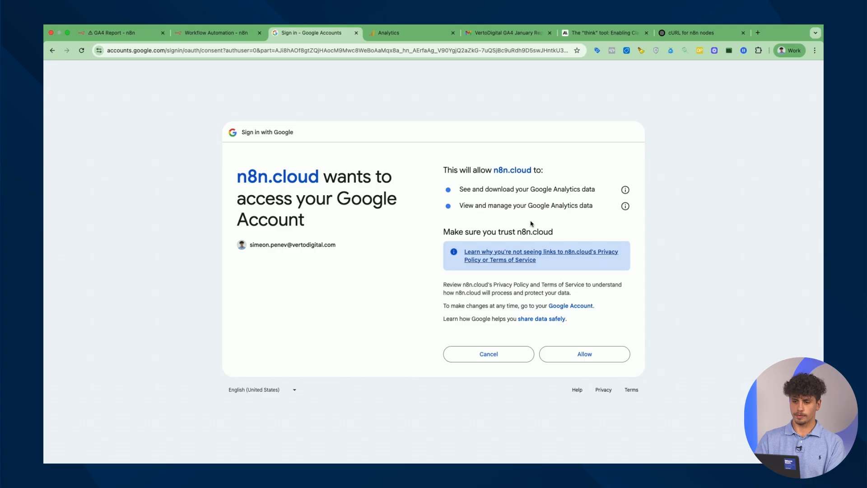
{"action": "left_click", "coordinate": [584, 355]}
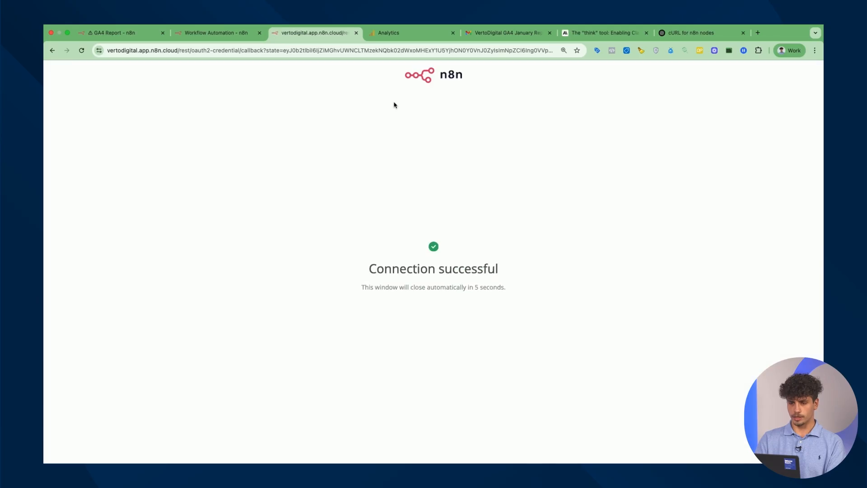
{"action": "left_click", "coordinate": [356, 33]}
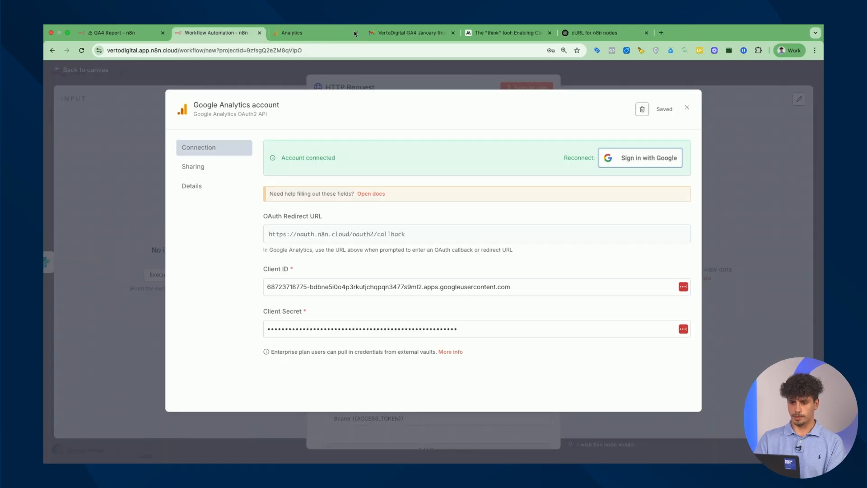
Turn off Send Headers and set Specify Body to Using JSON
{"action": "left_click", "coordinate": [688, 110]}
{"action": "scroll", "coordinate": [433, 253], "scroll_direction": "down", "scroll_amount": 5}
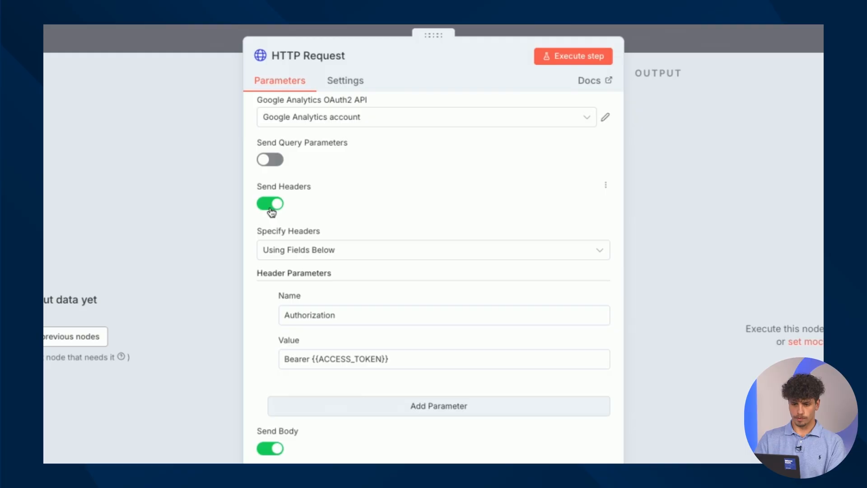
{"action": "left_click", "coordinate": [271, 204]}
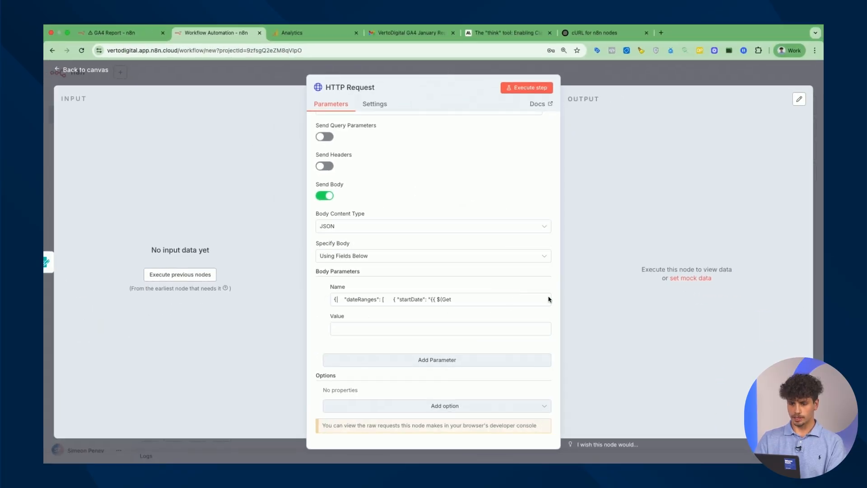
{"action": "left_click", "coordinate": [373, 255]}
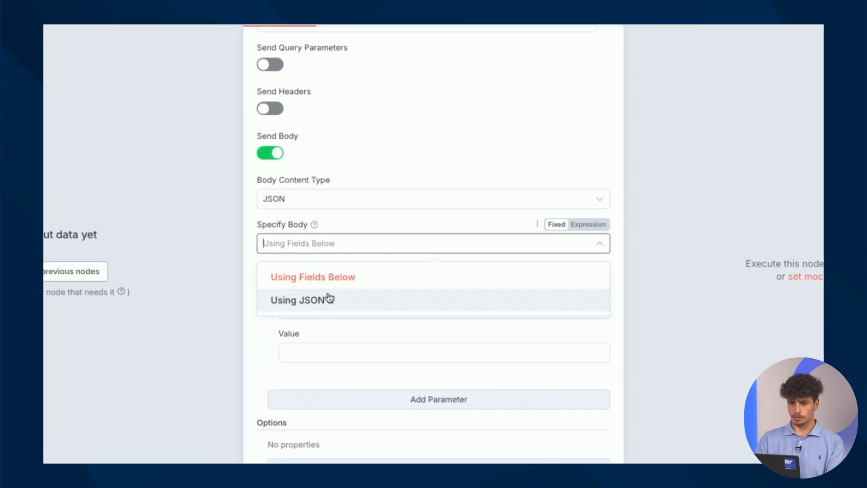
{"action": "left_click", "coordinate": [332, 300]}
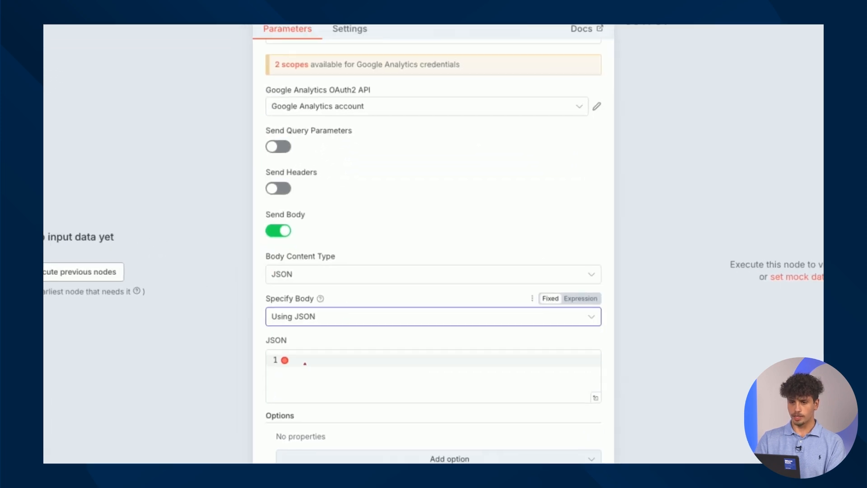
Paste the first cURL command's -d JSON body from ChatGPT into the JSON field
{"action": "left_click", "coordinate": [590, 32]}
{"action": "left_click", "coordinate": [399, 240]}
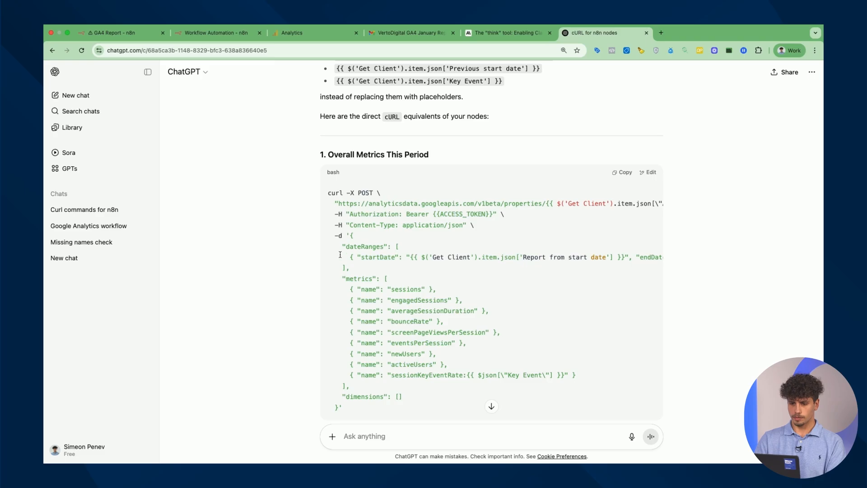
{"action": "left_click_drag", "start_coordinate": [351, 235], "coordinate": [337, 407]}
{"action": "left_click", "coordinate": [212, 32]}
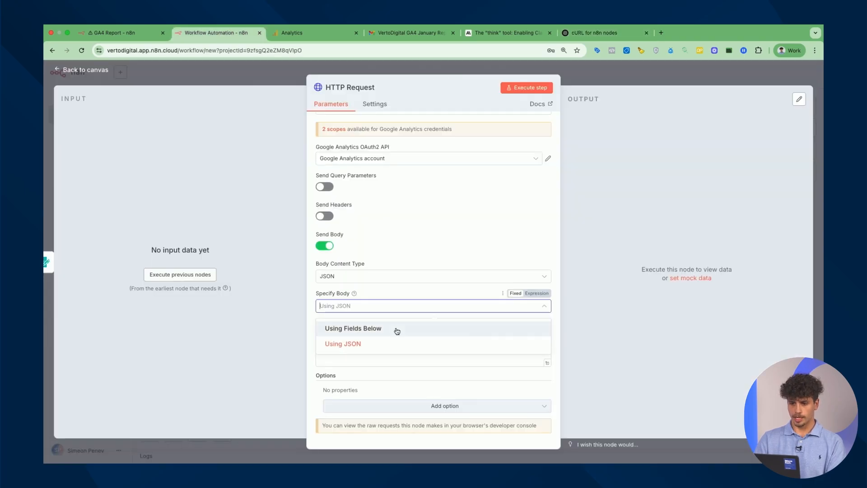
{"action": "left_click", "coordinate": [404, 355]}
{"action": "key", "text": "super+v"}
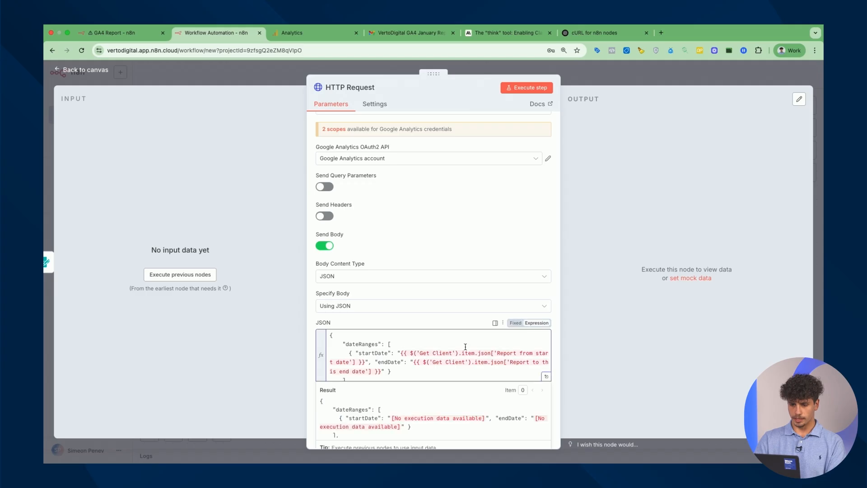
{"action": "scroll", "coordinate": [487, 355], "scroll_direction": "down", "scroll_amount": 10}
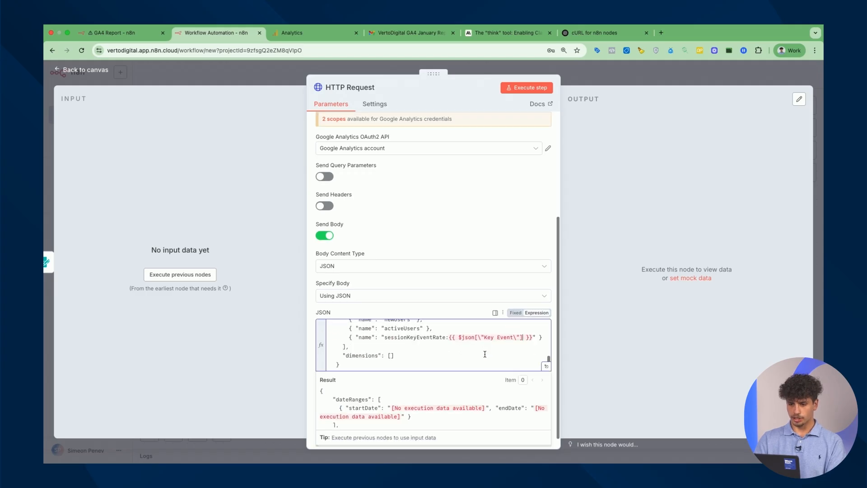
{"action": "scroll", "coordinate": [485, 354], "scroll_direction": "up", "scroll_amount": 3}
{"action": "scroll", "coordinate": [485, 354], "scroll_direction": "down", "scroll_amount": 3}
{"action": "scroll", "coordinate": [483, 333], "scroll_direction": "up", "scroll_amount": 8}
{"action": "scroll", "coordinate": [434, 357], "scroll_direction": "down", "scroll_amount": 3}
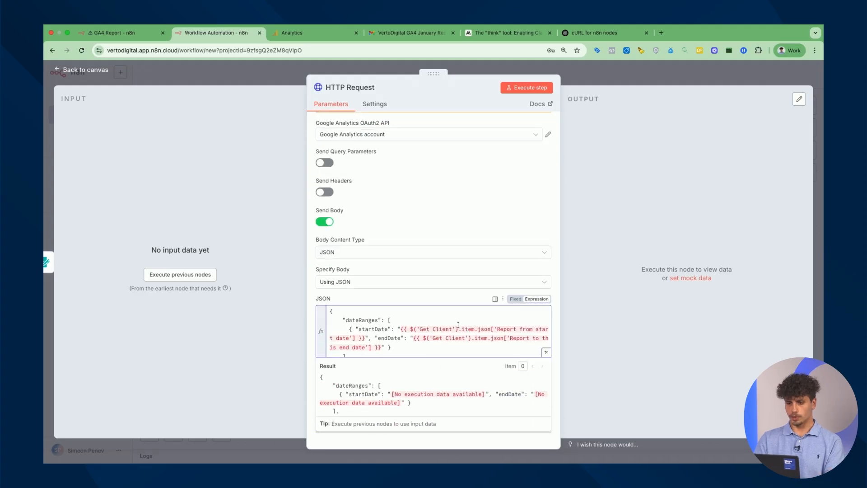
{"action": "scroll", "coordinate": [453, 327], "scroll_direction": "down", "scroll_amount": 5}
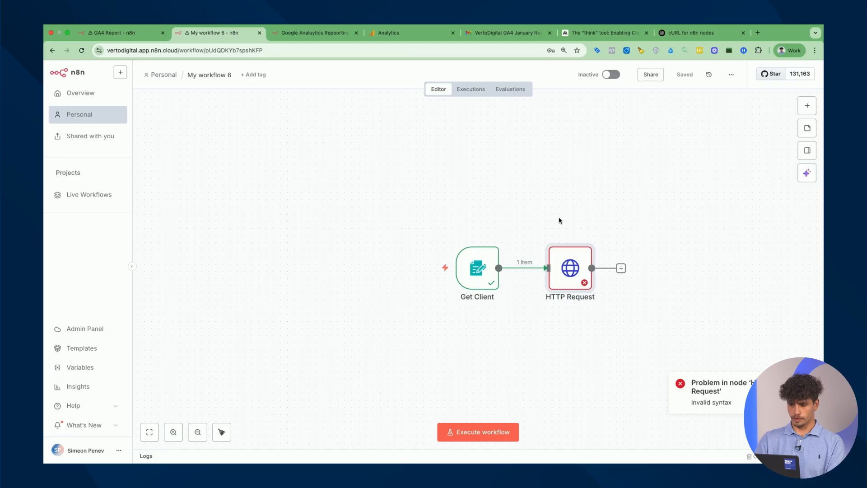
Pin the Get Client node's sample form submission output so test runs reuse it
{"action": "scroll", "coordinate": [665, 308], "scroll_direction": "right", "scroll_amount": 1}
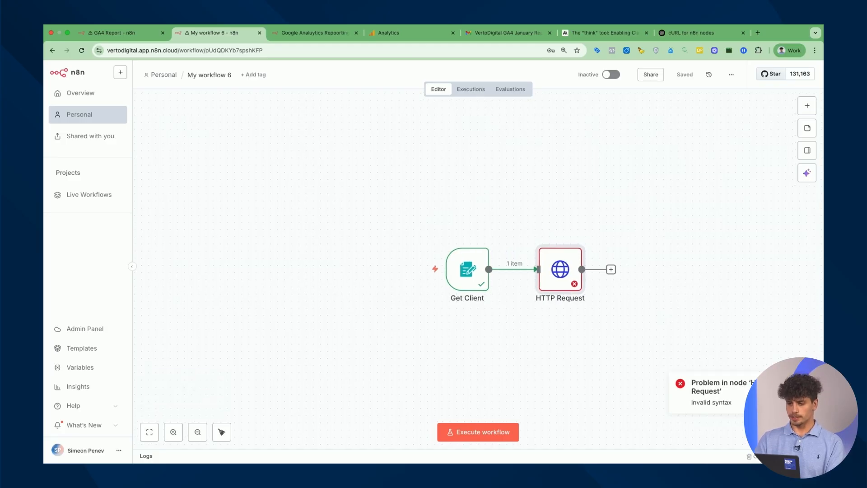
{"action": "mouse_move", "coordinate": [465, 283]}
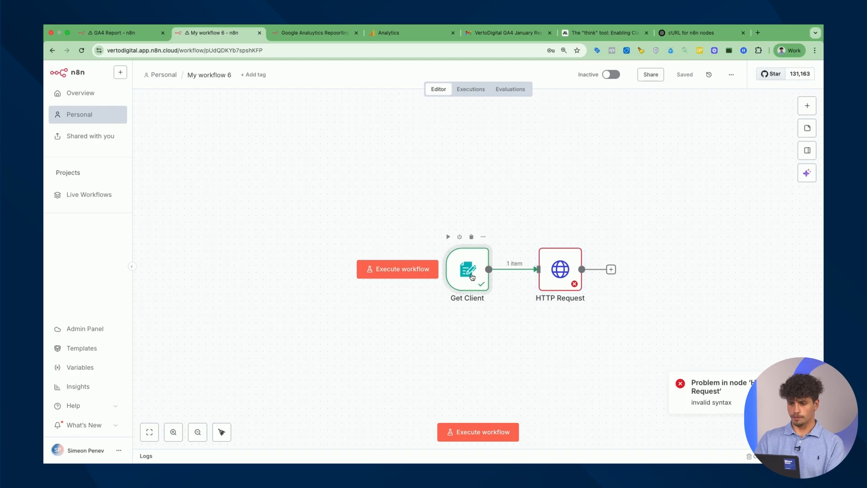
{"action": "double_click", "coordinate": [472, 277]}
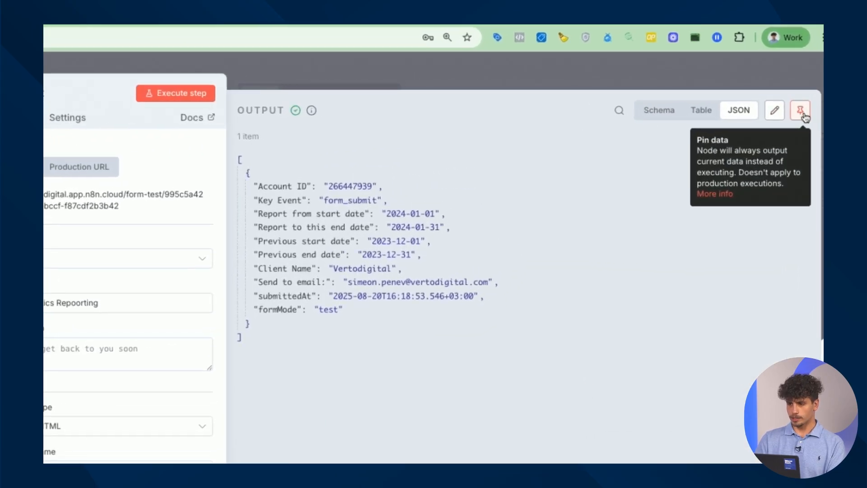
{"action": "left_click", "coordinate": [802, 113]}
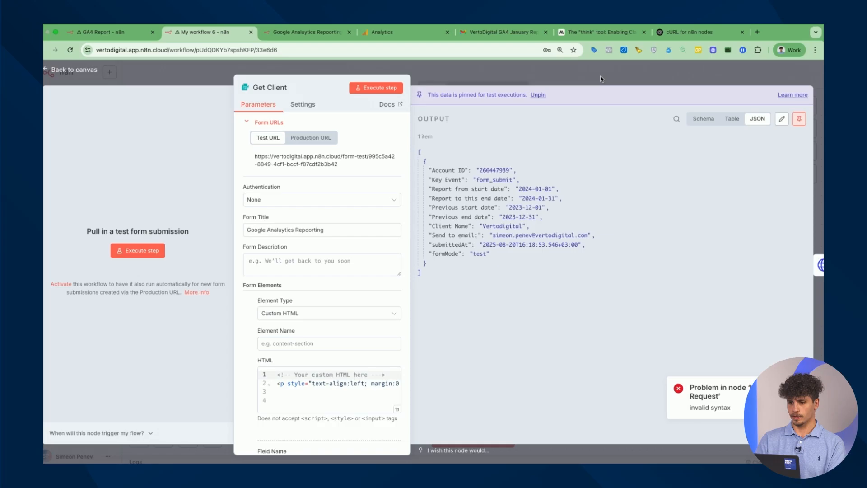
{"action": "left_click", "coordinate": [601, 78]}
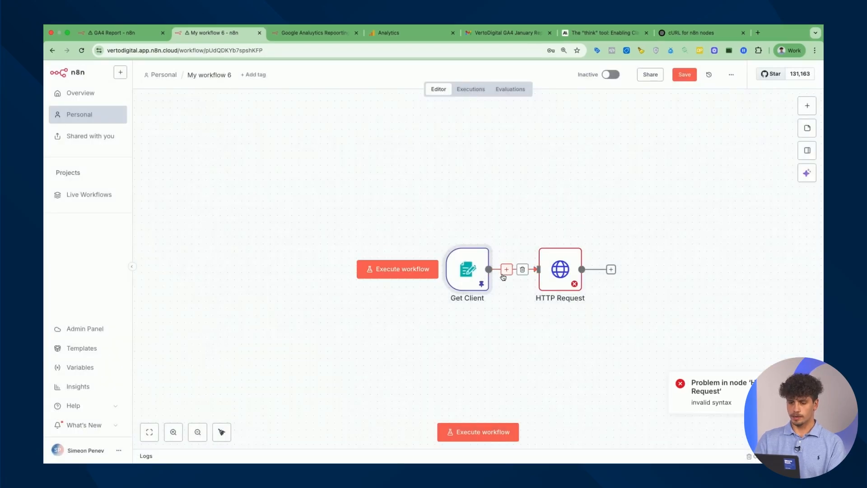
In HTTP Request's body, replace the old sessionKeyEventRate Key Event expression with the schema field
{"action": "double_click", "coordinate": [568, 272]}
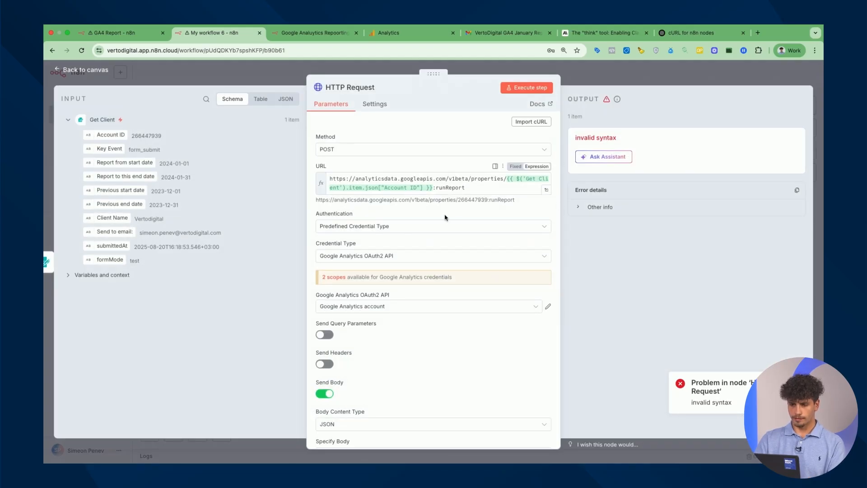
{"action": "scroll", "coordinate": [445, 218], "scroll_direction": "down", "scroll_amount": 4}
{"action": "scroll", "coordinate": [444, 332], "scroll_direction": "down", "scroll_amount": 5}
{"action": "scroll", "coordinate": [445, 331], "scroll_direction": "down", "scroll_amount": 2}
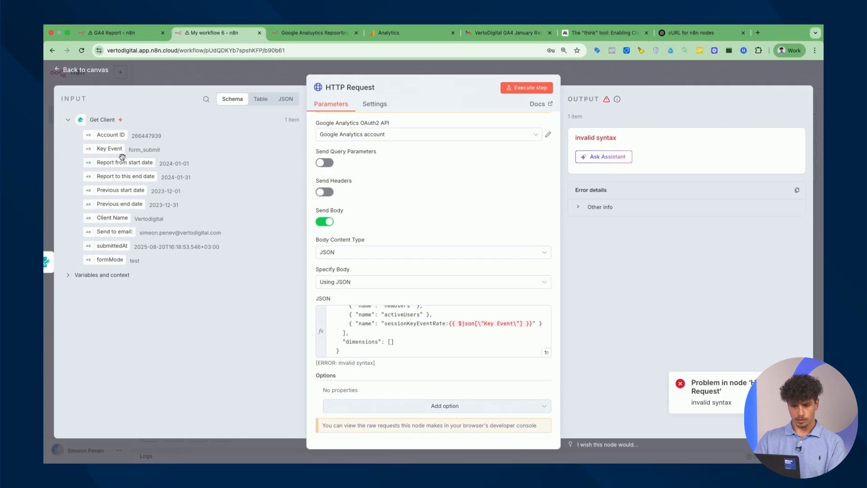
{"action": "left_click_drag", "start_coordinate": [110, 148], "coordinate": [449, 328]}
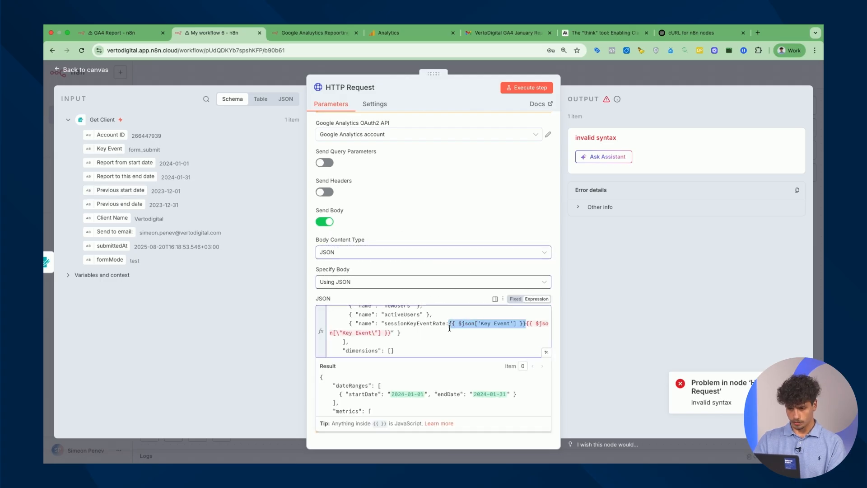
{"action": "left_click_drag", "start_coordinate": [393, 336], "coordinate": [527, 324]}
{"action": "key", "text": "BackSpace"}
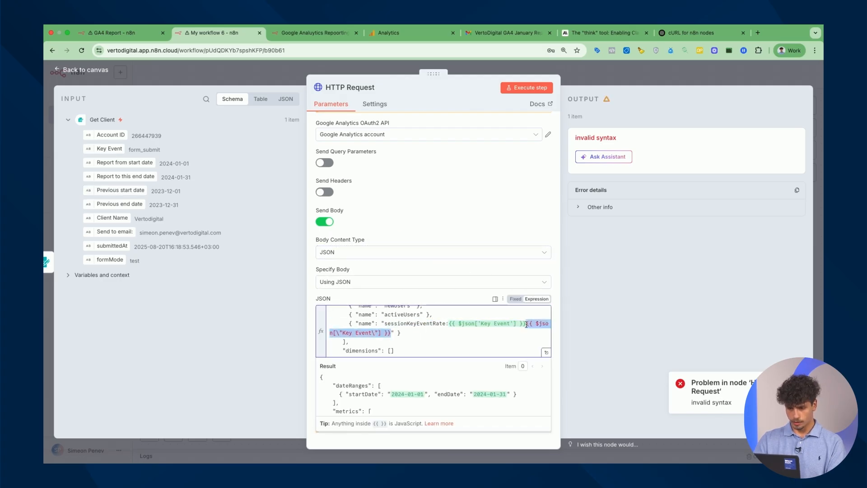
Run the HTTP Request node and review the returned GA4 metric headers and values
{"action": "left_click", "coordinate": [532, 89]}
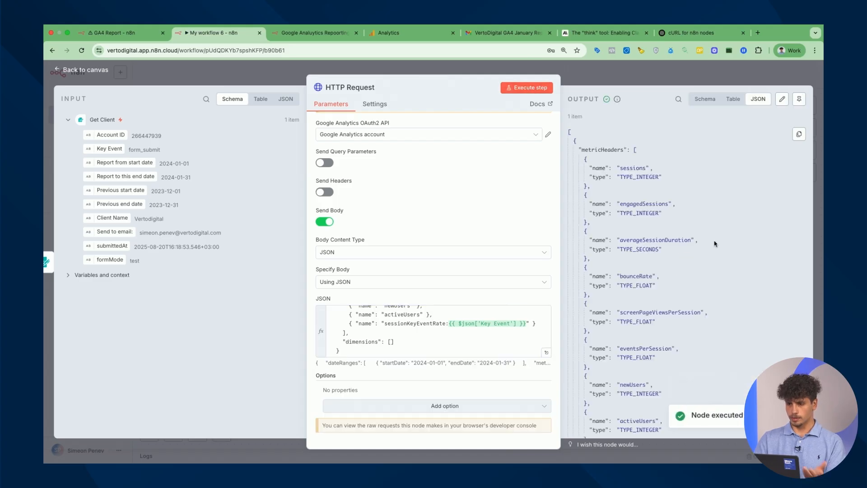
{"action": "scroll", "coordinate": [677, 223], "scroll_direction": "down", "scroll_amount": 15}
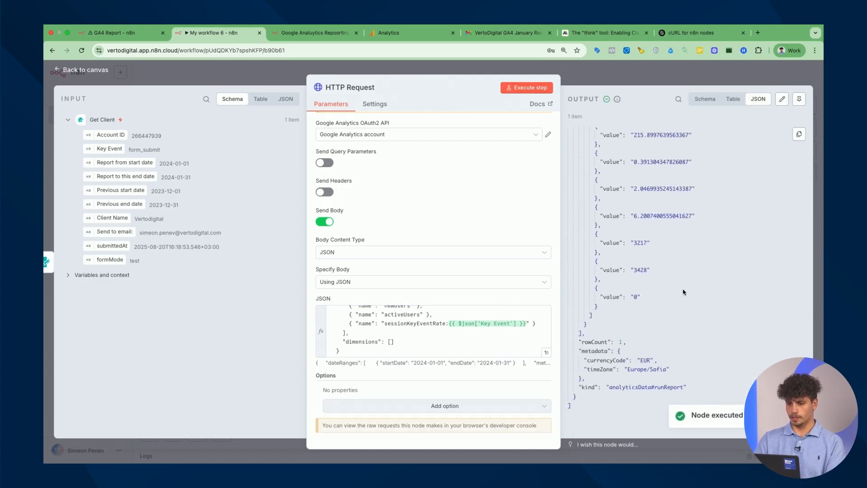
{"action": "scroll", "coordinate": [681, 269], "scroll_direction": "up", "scroll_amount": 15}
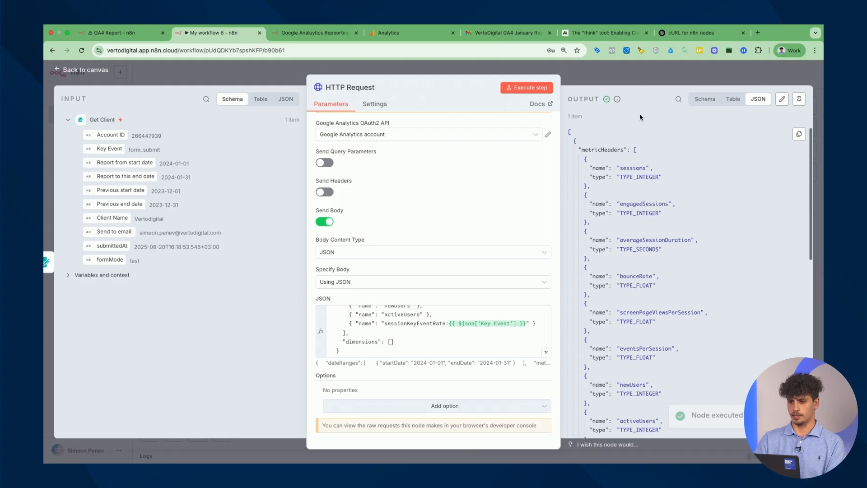
Select and copy the HTTP Request node's entire working JSON body
{"action": "left_click", "coordinate": [651, 80]}
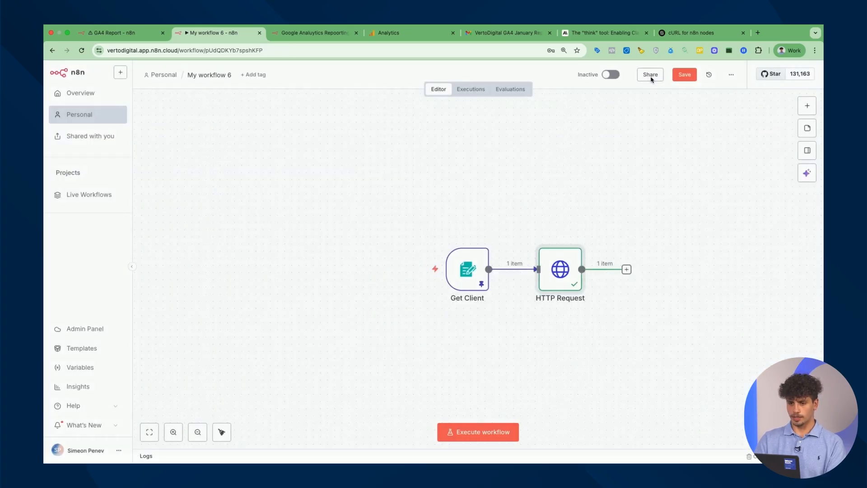
{"action": "scroll", "coordinate": [599, 290], "scroll_direction": "right", "scroll_amount": 5}
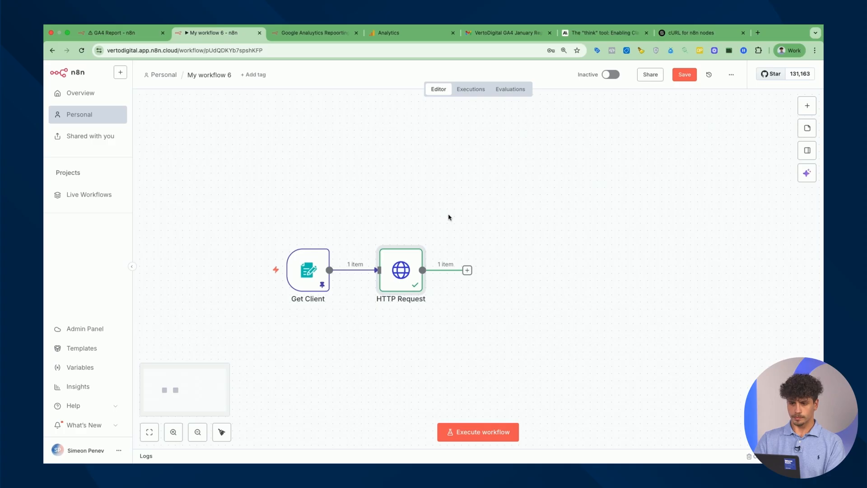
{"action": "left_click", "coordinate": [691, 33]}
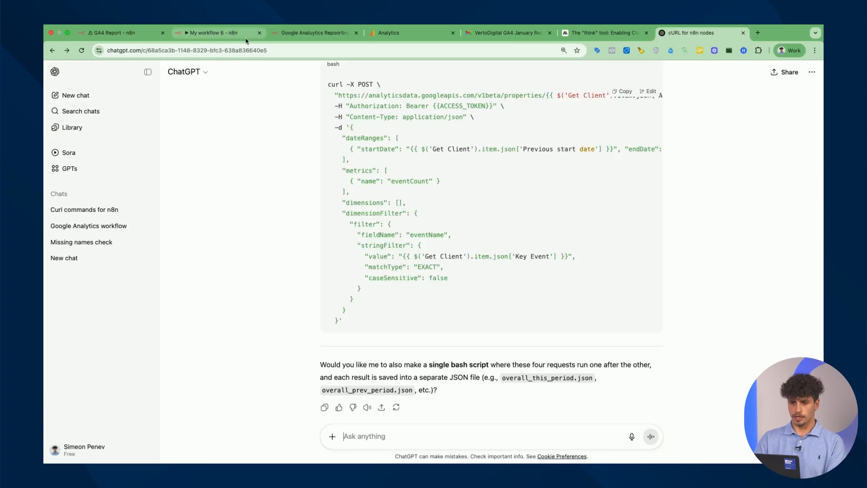
{"action": "scroll", "coordinate": [394, 170], "scroll_direction": "up", "scroll_amount": 2}
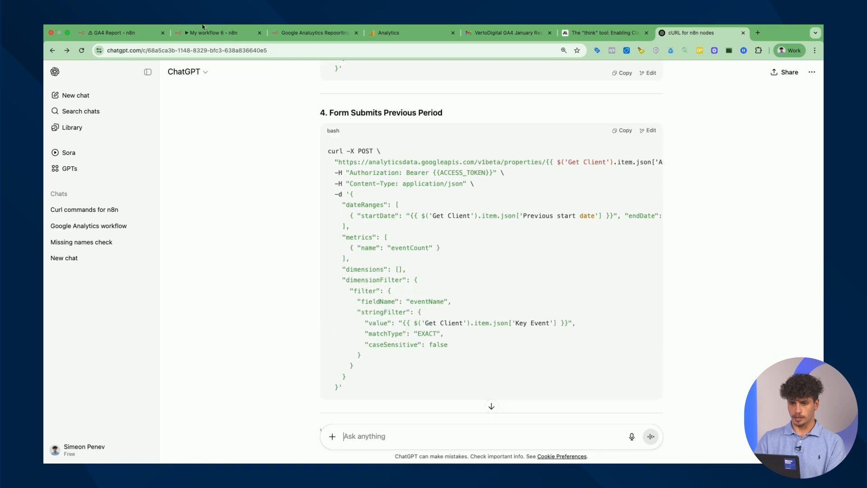
{"action": "left_click", "coordinate": [216, 32]}
{"action": "double_click", "coordinate": [409, 280]}
{"action": "scroll", "coordinate": [424, 352], "scroll_direction": "down", "scroll_amount": 4}
{"action": "key", "text": "super+a"}
{"action": "key", "text": "ctrl+c"}
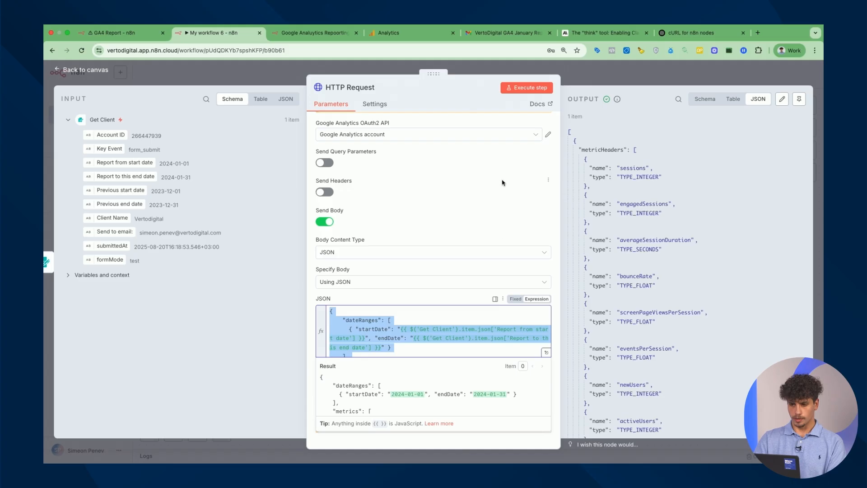
Send ChatGPT the pasted JSON body, requesting bodies for the other three GA4 nodes
{"action": "left_click", "coordinate": [683, 35]}
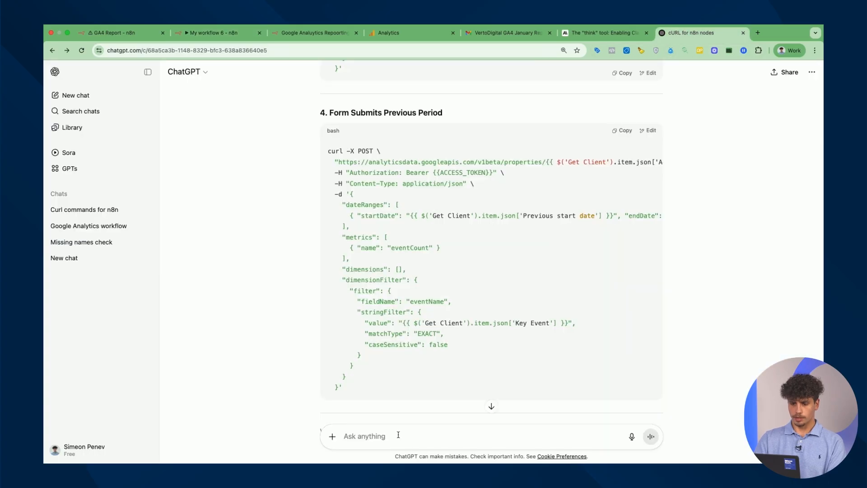
{"action": "type", "text": "THis is the first one, cre"}
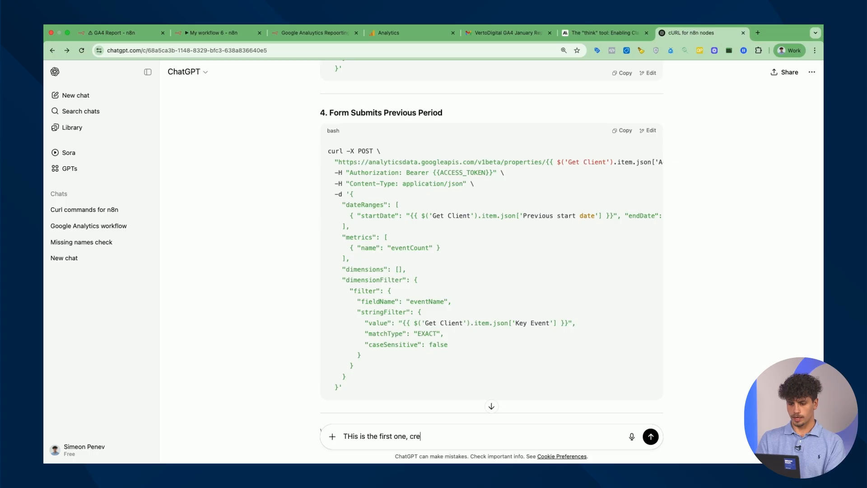
{"action": "type", "text": ":"}
{"action": "key", "text": "shift+Return"}
{"action": "key", "text": "ctrl+v"}
{"action": "key", "text": "Return"}
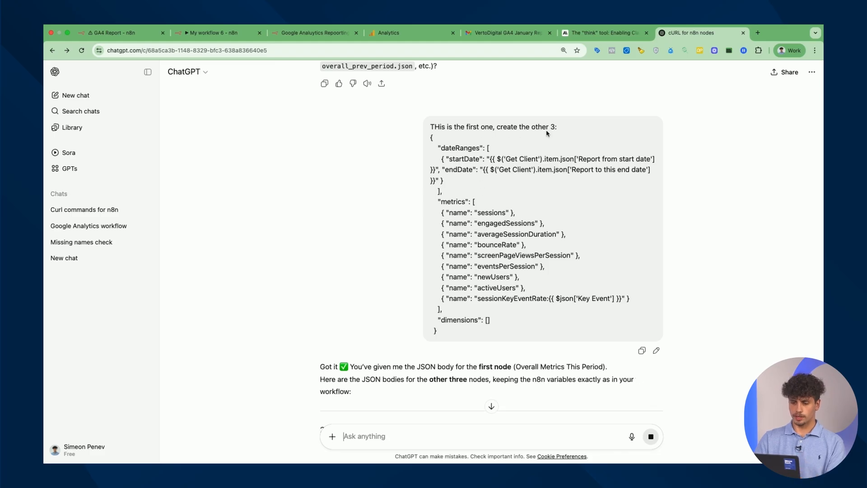
Select the Overall Metrics Previous Period JSON block from ChatGPT's reply
{"action": "scroll", "coordinate": [487, 192], "scroll_direction": "down", "scroll_amount": 1}
{"action": "left_click_drag", "start_coordinate": [443, 281], "coordinate": [427, 87]}
{"action": "scroll", "coordinate": [467, 176], "scroll_direction": "down", "scroll_amount": 5}
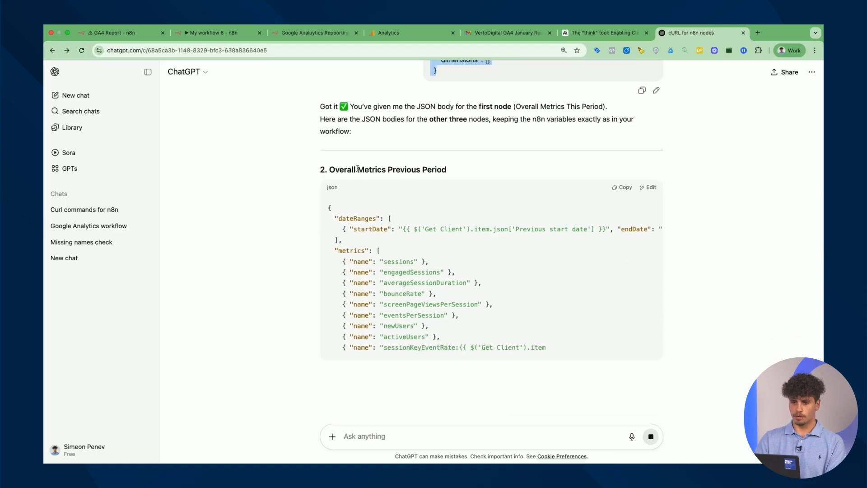
{"action": "scroll", "coordinate": [413, 270], "scroll_direction": "down", "scroll_amount": 2}
{"action": "left_click_drag", "start_coordinate": [346, 340], "coordinate": [319, 164]}
{"action": "left_click", "coordinate": [209, 29]}
{"action": "left_click", "coordinate": [190, 44]}
{"action": "left_click", "coordinate": [190, 42]}
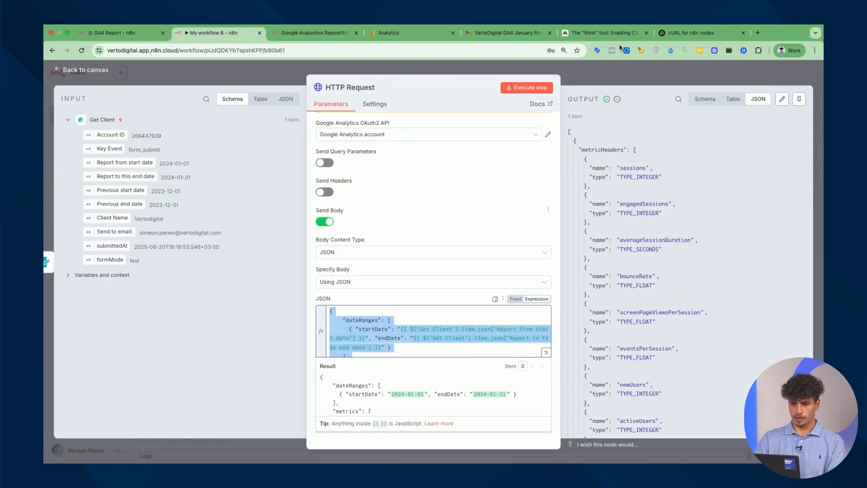
Duplicate the HTTP Request node and connect the copy after the original
{"action": "left_click", "coordinate": [642, 67]}
{"action": "mouse_move", "coordinate": [407, 272]}
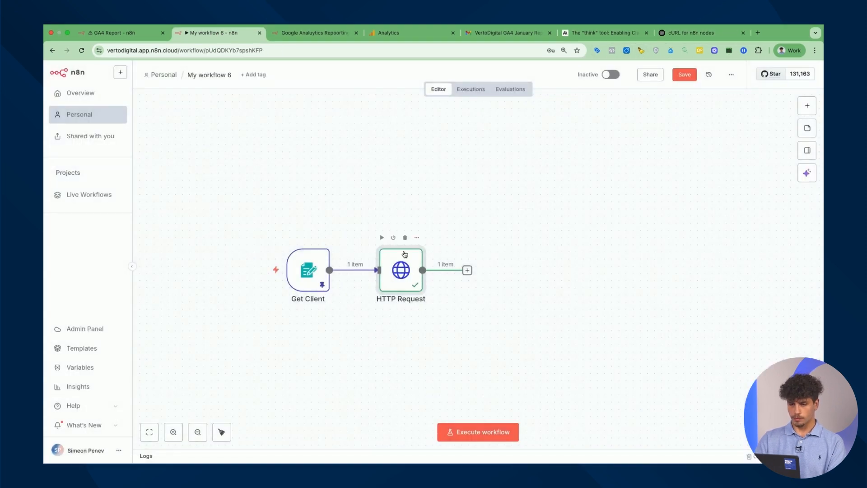
{"action": "key", "text": "super+c"}
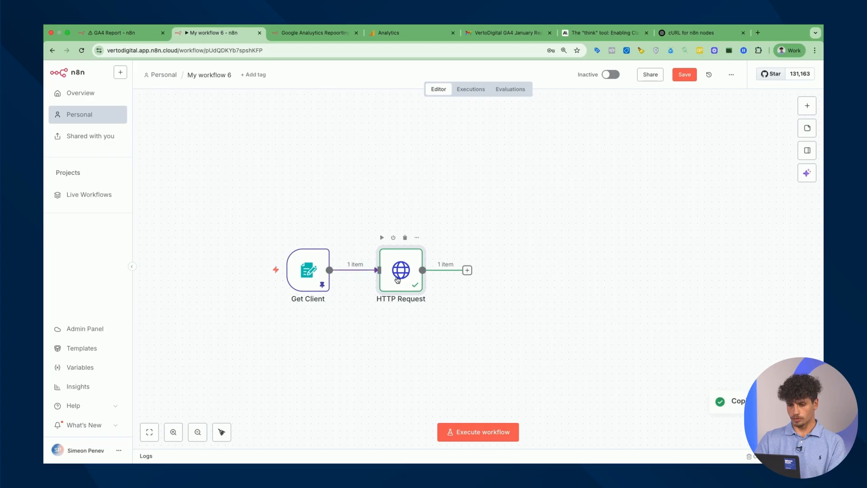
{"action": "key", "text": "super+v"}
{"action": "left_click_drag", "start_coordinate": [467, 337], "coordinate": [509, 286]}
{"action": "double_click", "coordinate": [499, 275]}
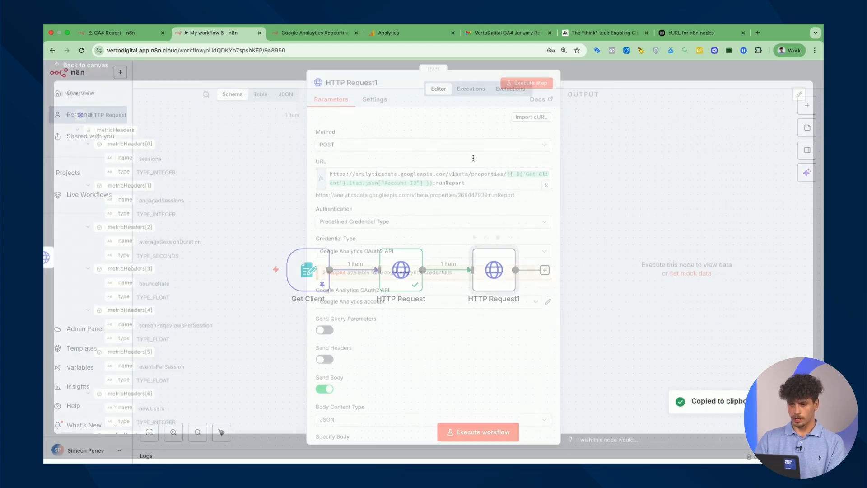
{"action": "scroll", "coordinate": [482, 225], "scroll_direction": "down", "scroll_amount": 5}
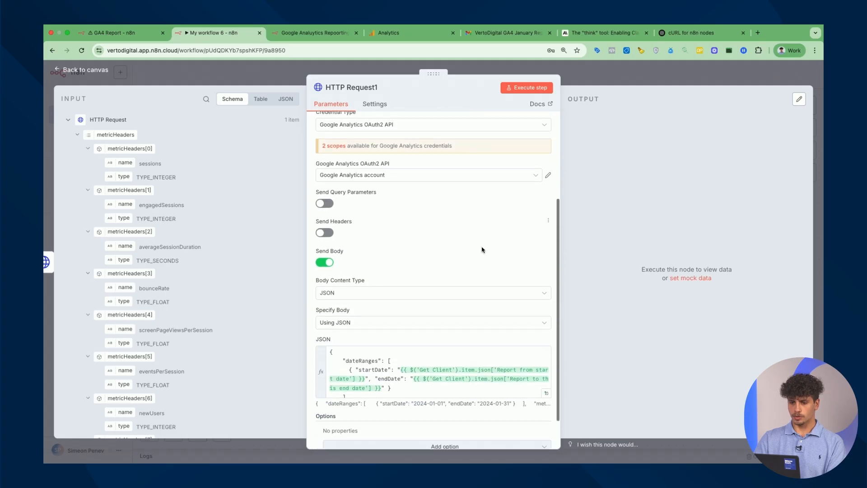
Replace HTTP Request1's JSON body with ChatGPT's previous-period JSON
{"action": "left_click", "coordinate": [704, 34]}
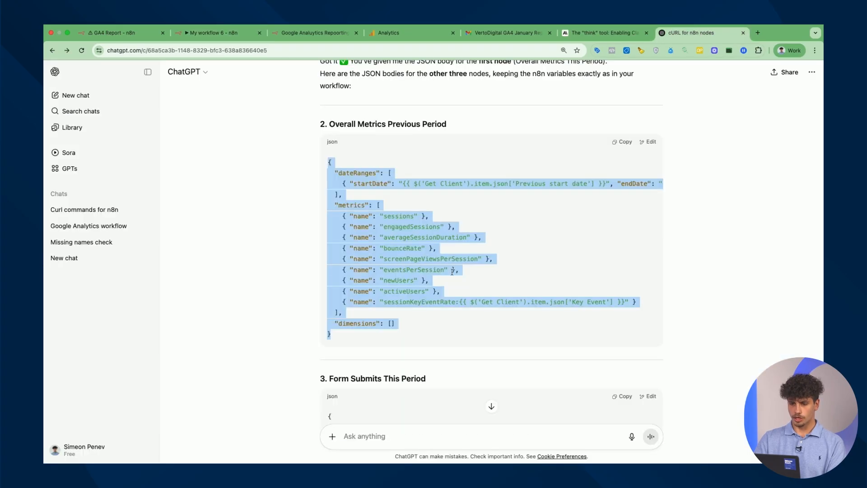
{"action": "left_click", "coordinate": [235, 39]}
{"action": "left_click", "coordinate": [394, 334]}
{"action": "key", "text": "ctrl+a"}
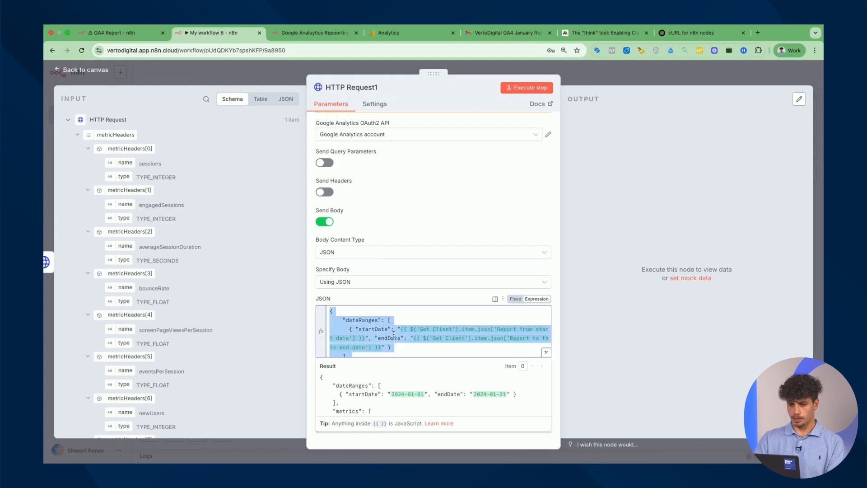
{"action": "key", "text": "ctrl+v"}
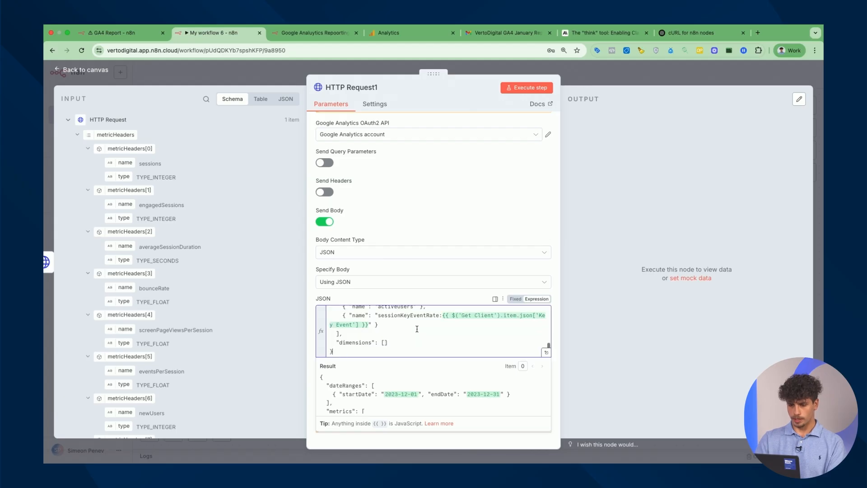
Run HTTP Request1 and verify it uses the Previous start and end dates
{"action": "left_click", "coordinate": [537, 89]}
{"action": "scroll", "coordinate": [670, 233], "scroll_direction": "down", "scroll_amount": 10}
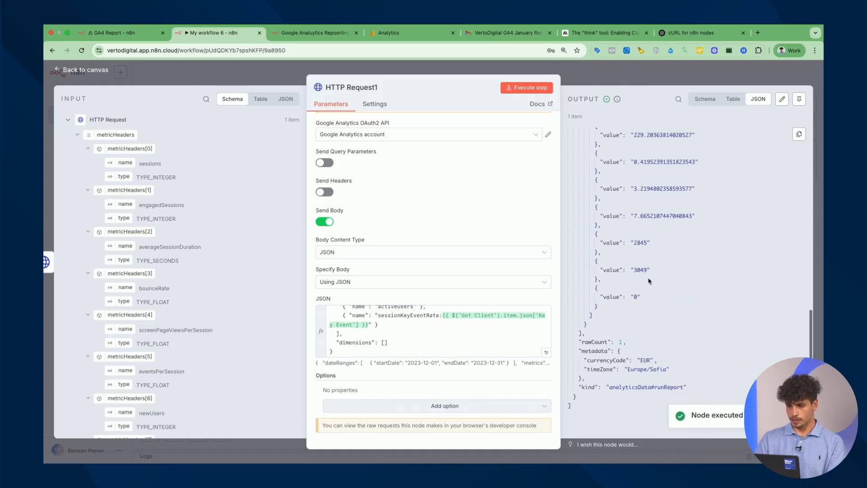
{"action": "scroll", "coordinate": [649, 281], "scroll_direction": "up", "scroll_amount": 10}
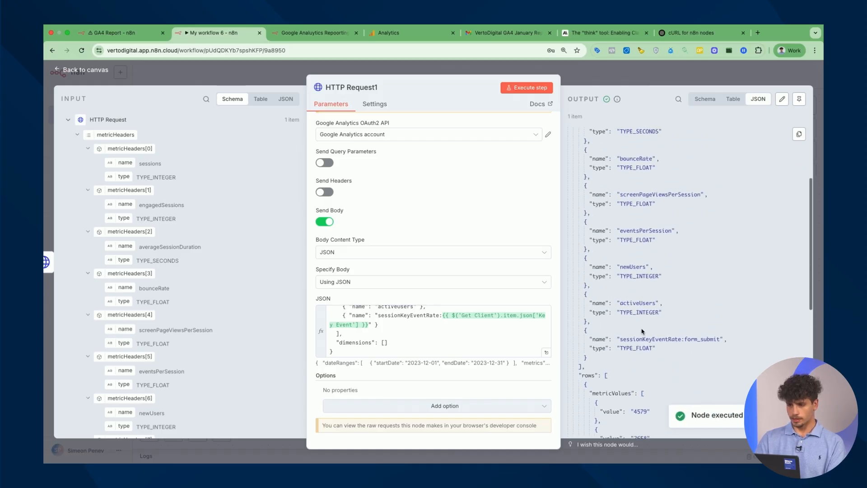
{"action": "scroll", "coordinate": [642, 331], "scroll_direction": "up", "scroll_amount": 5}
{"action": "scroll", "coordinate": [460, 337], "scroll_direction": "up", "scroll_amount": 3}
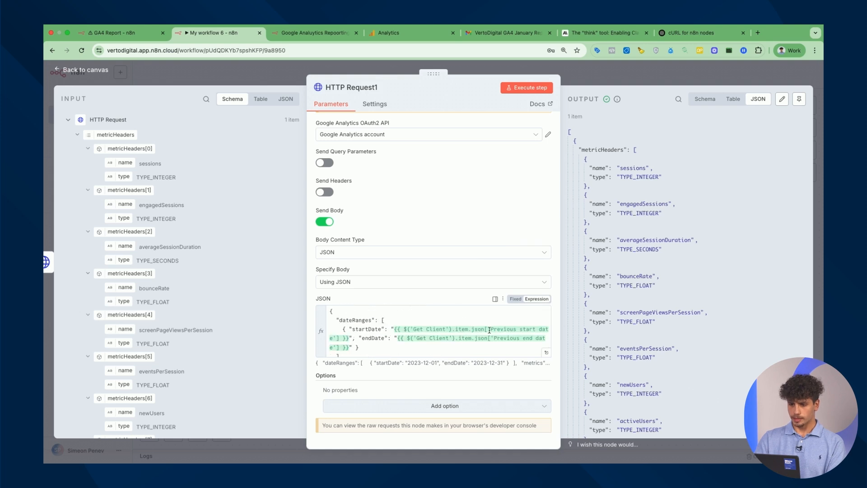
{"action": "left_click_drag", "start_coordinate": [490, 330], "coordinate": [536, 330]}
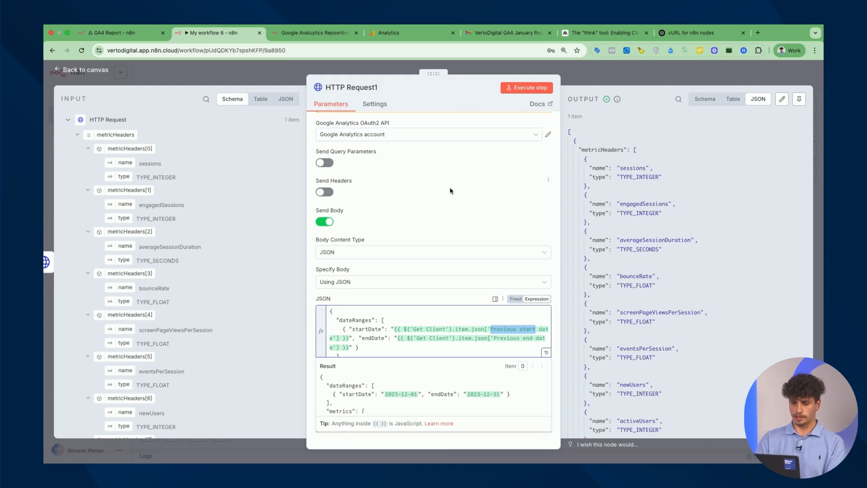
{"action": "left_click", "coordinate": [608, 77]}
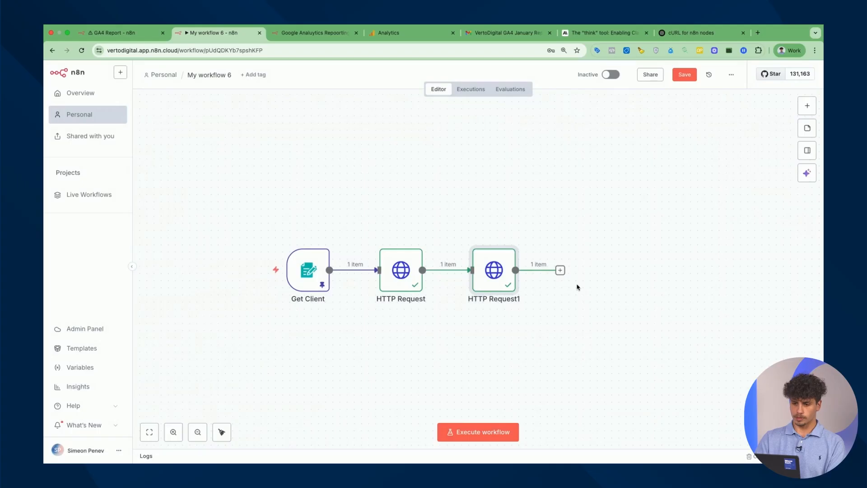
Rename the first request node to 'Overall metrics for current period'
{"action": "double_click", "coordinate": [401, 285]}
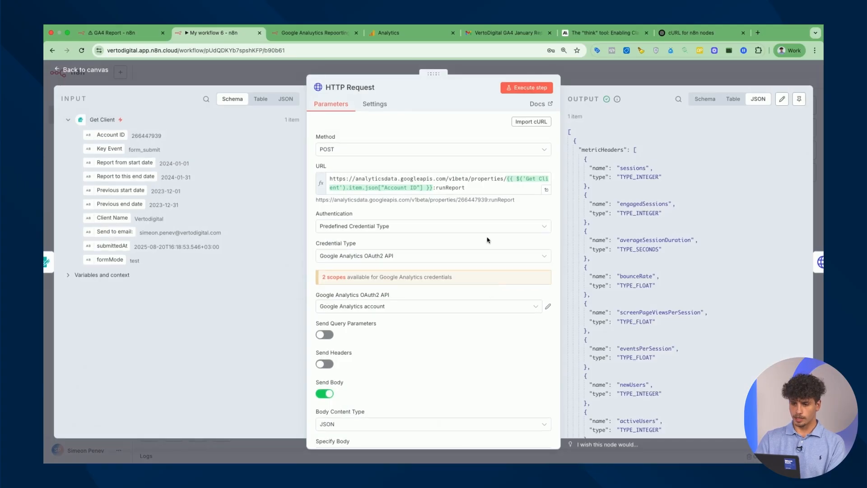
{"action": "scroll", "coordinate": [432, 233], "scroll_direction": "down", "scroll_amount": 5}
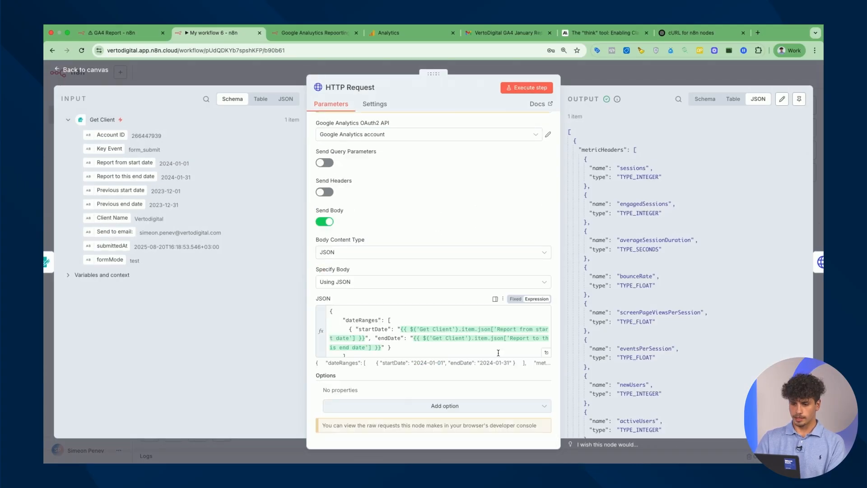
{"action": "left_click", "coordinate": [350, 88]}
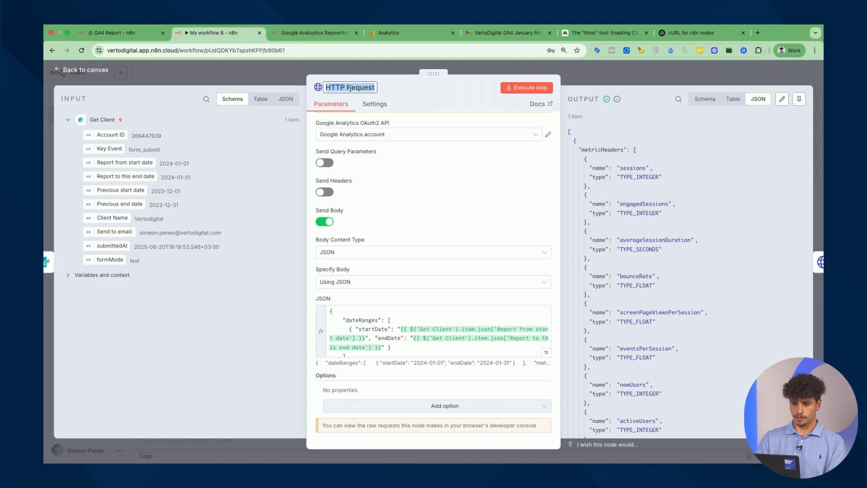
{"action": "type", "text": "Overall metrics for current oper"}
{"action": "key", "text": "BackSpace"}
{"action": "key", "text": "BackSpace"}
{"action": "key", "text": "BackSpace"}
{"action": "key", "text": "BackSpace"}
{"action": "type", "text": "period"}
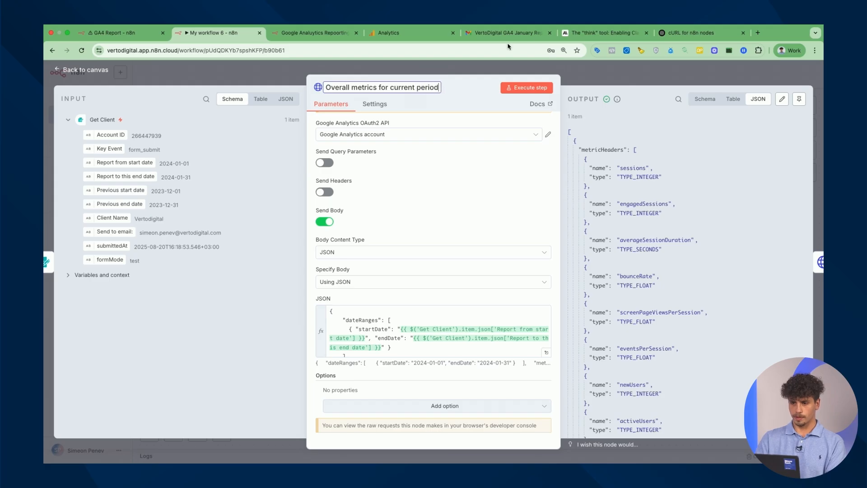
{"action": "key", "text": "Return"}
{"action": "key", "text": "Escape"}
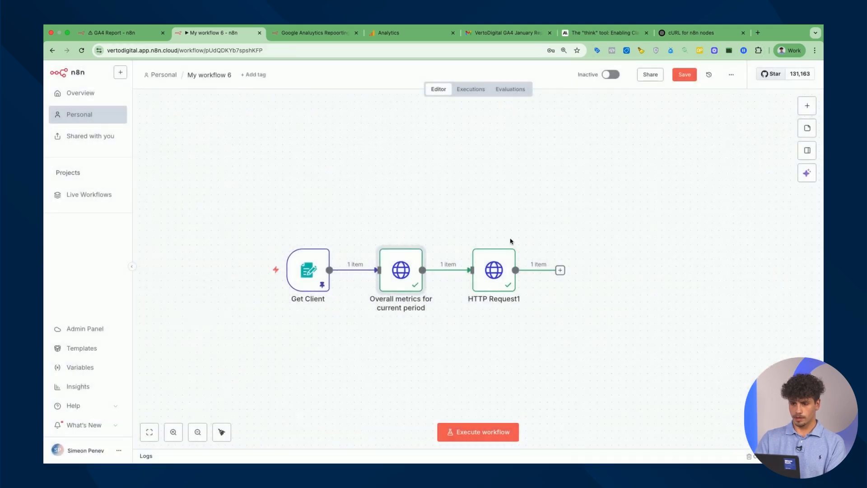
Rename HTTP Request1 to 'Overall metrics for previous period'
{"action": "double_click", "coordinate": [506, 275]}
{"action": "left_click", "coordinate": [356, 88]}
{"action": "type", "text": "Overall metrics for "}
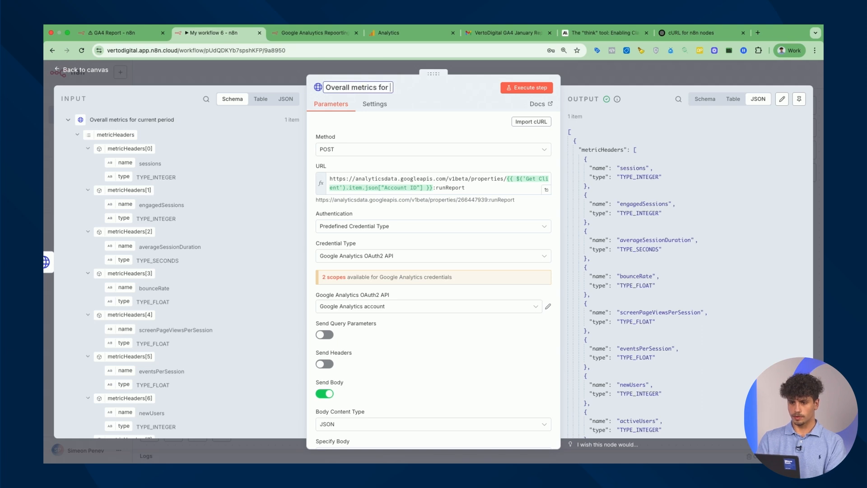
{"action": "type", "text": "previous period"}
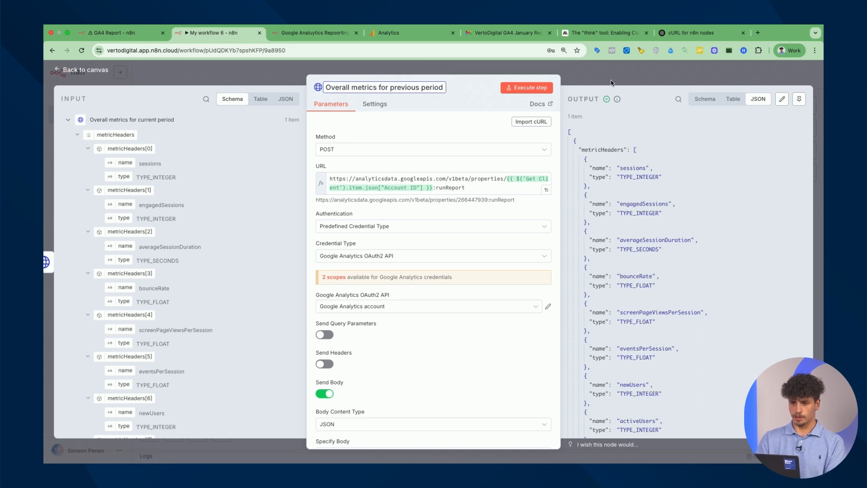
{"action": "key", "text": "Return"}
{"action": "left_click", "coordinate": [625, 77]}
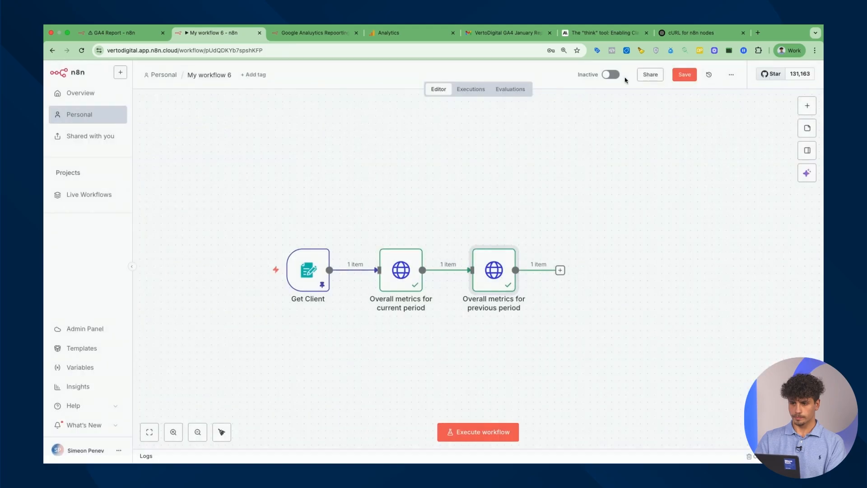
Save the workflow and append a duplicate of the previous-period node to the chain
{"action": "left_click", "coordinate": [683, 77]}
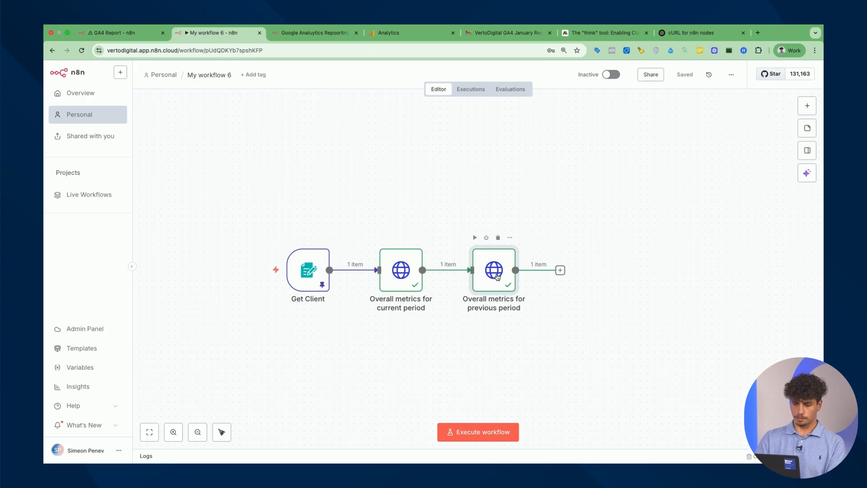
{"action": "key", "text": "ctrl+c"}
{"action": "key", "text": "ctrl+v"}
{"action": "left_click_drag", "start_coordinate": [571, 335], "coordinate": [564, 271]}
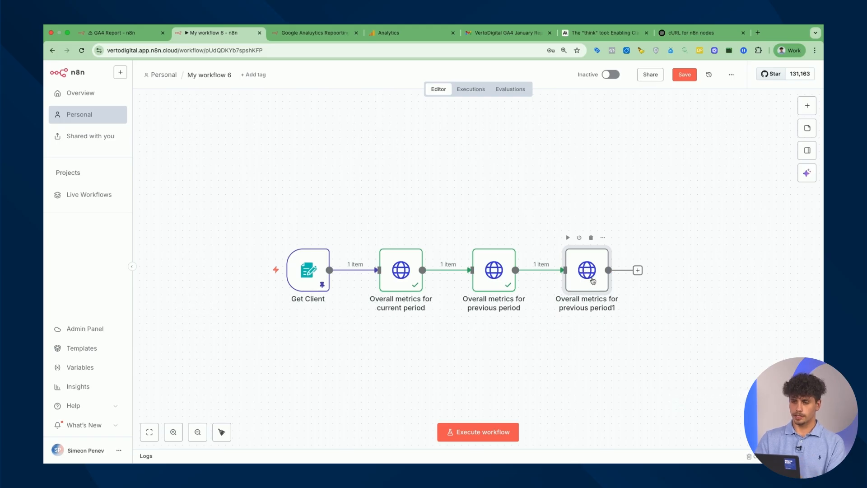
Replace the duplicate's JSON body with ChatGPT's Form Submits This Period body
{"action": "left_click", "coordinate": [683, 32]}
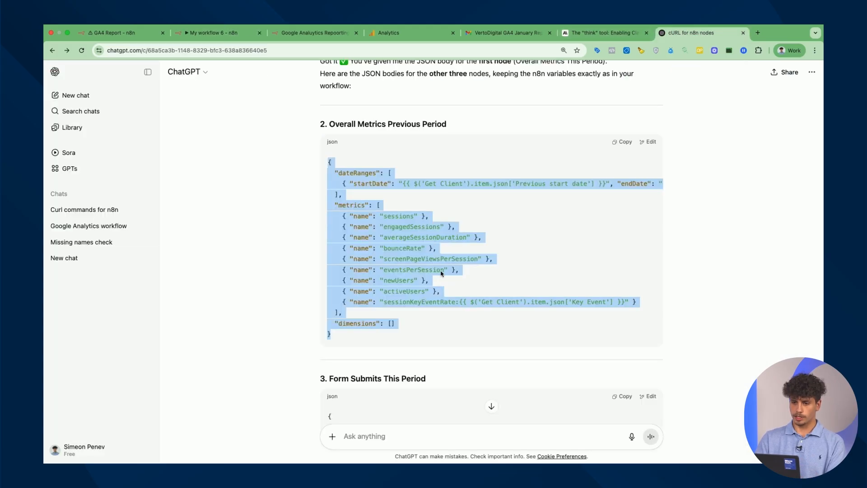
{"action": "scroll", "coordinate": [458, 273], "scroll_direction": "down", "scroll_amount": 5}
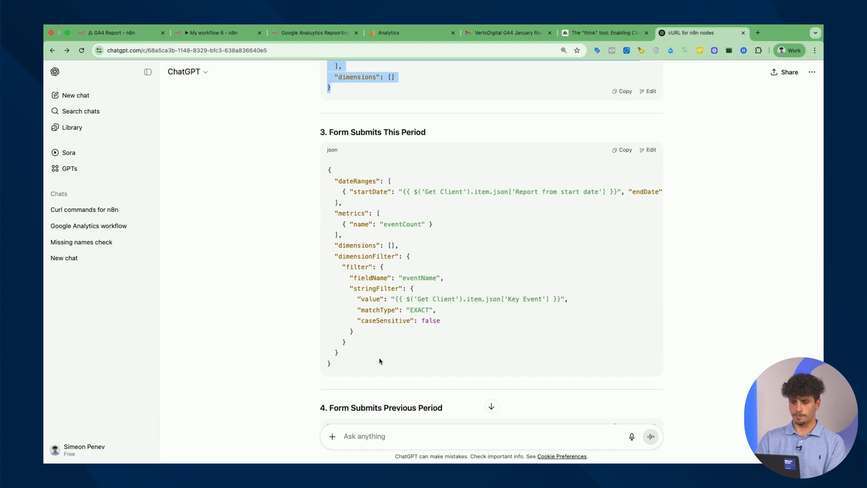
{"action": "left_click_drag", "start_coordinate": [330, 372], "coordinate": [325, 166]}
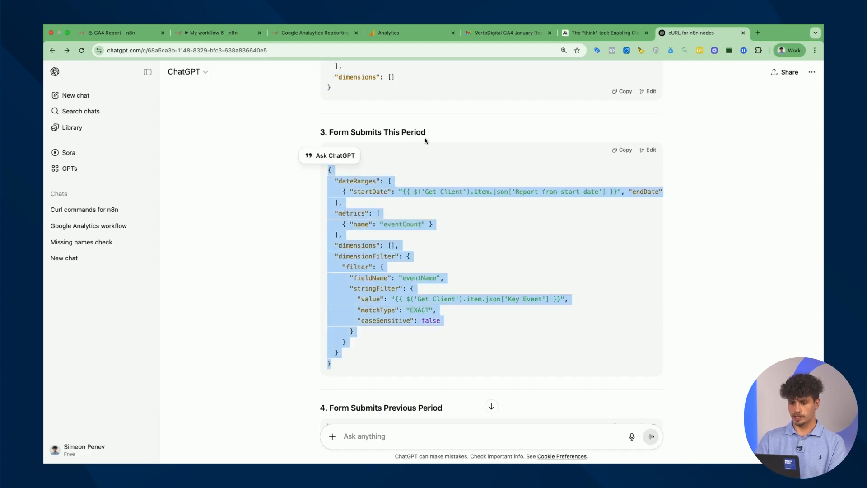
{"action": "left_click", "coordinate": [228, 41]}
{"action": "double_click", "coordinate": [591, 287]}
{"action": "scroll", "coordinate": [519, 235], "scroll_direction": "down", "scroll_amount": 5}
{"action": "left_click", "coordinate": [456, 338]}
{"action": "key", "text": "ctrl+a"}
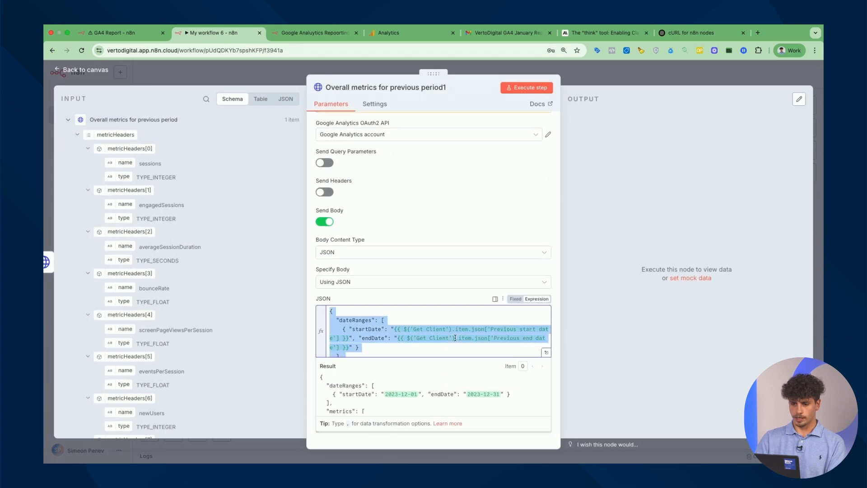
{"action": "key", "text": "ctrl+v"}
{"action": "scroll", "coordinate": [428, 338], "scroll_direction": "up", "scroll_amount": 10}
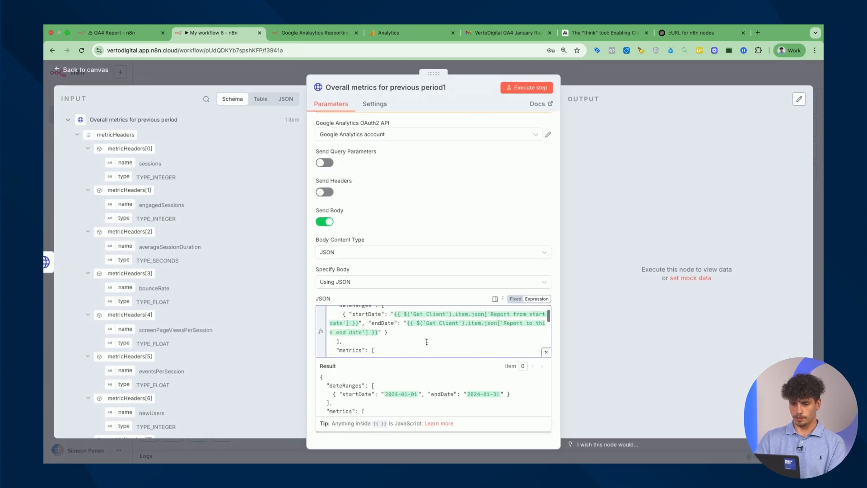
{"action": "scroll", "coordinate": [466, 333], "scroll_direction": "down", "scroll_amount": 1}
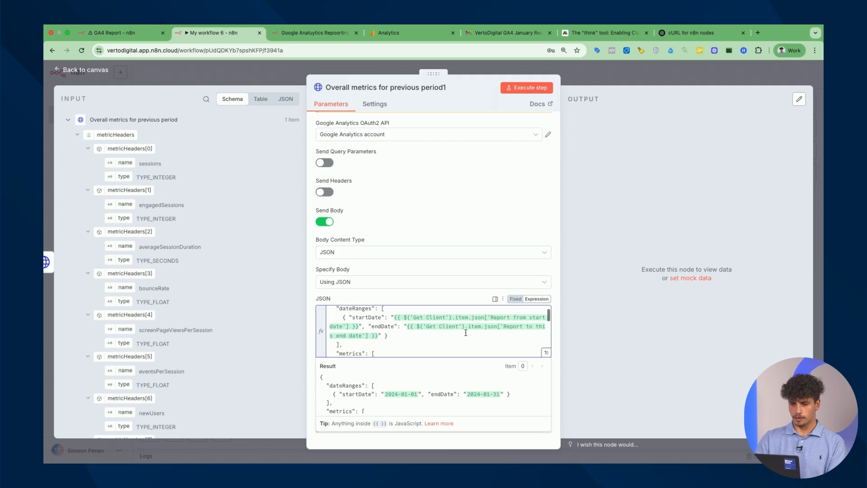
{"action": "left_click_drag", "start_coordinate": [487, 317], "coordinate": [546, 317]}
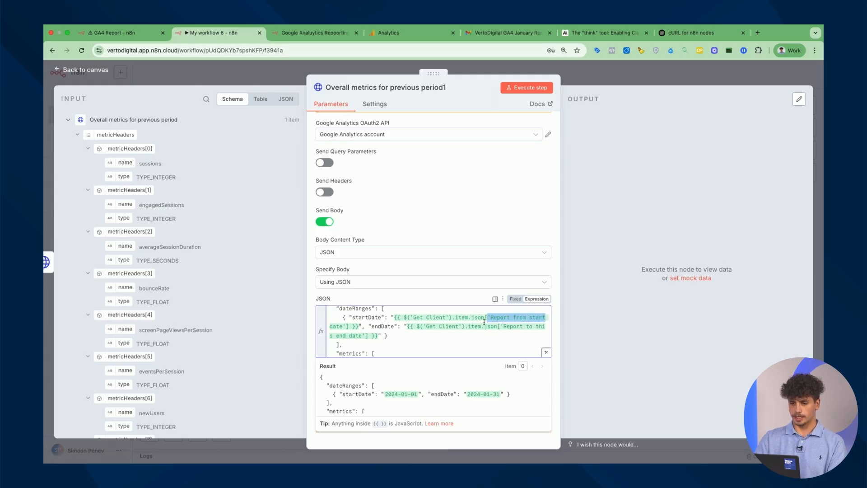
Rename the node 'Key event for current period' and run it, returning only metadata
{"action": "left_click", "coordinate": [378, 87]}
{"action": "left_click_drag", "start_coordinate": [377, 87], "coordinate": [283, 86]}
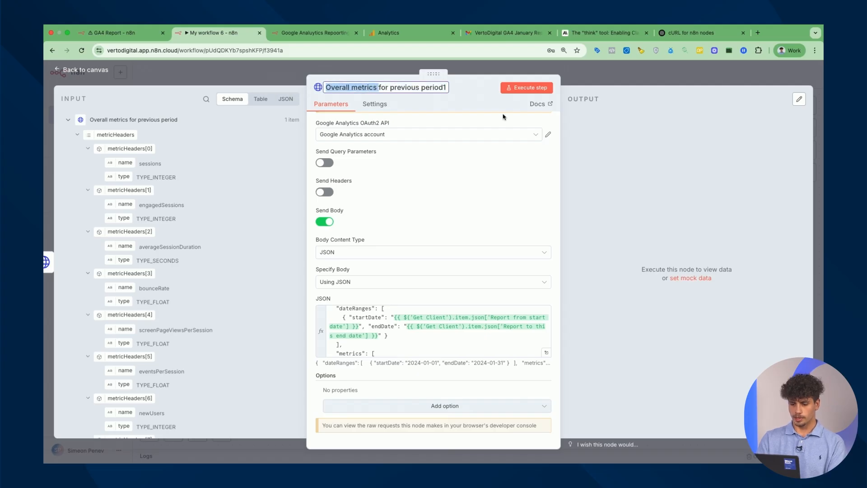
{"action": "type", "text": "Form_su"}
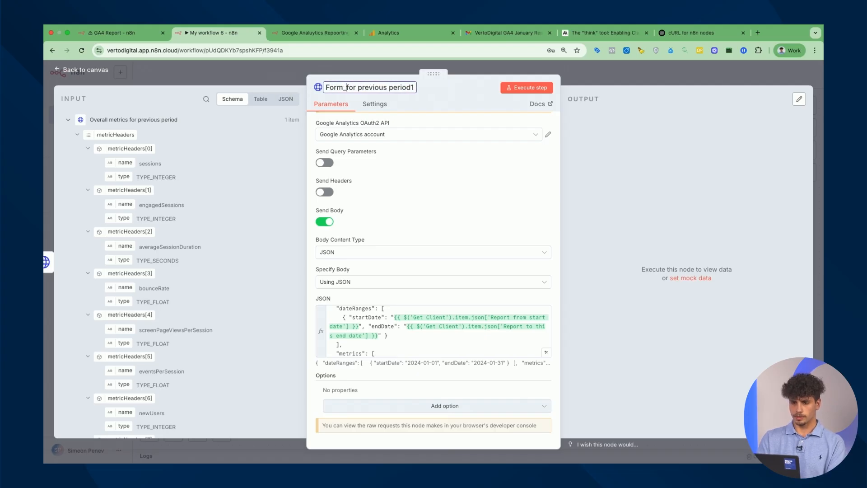
{"action": "type", "text": "bmit"}
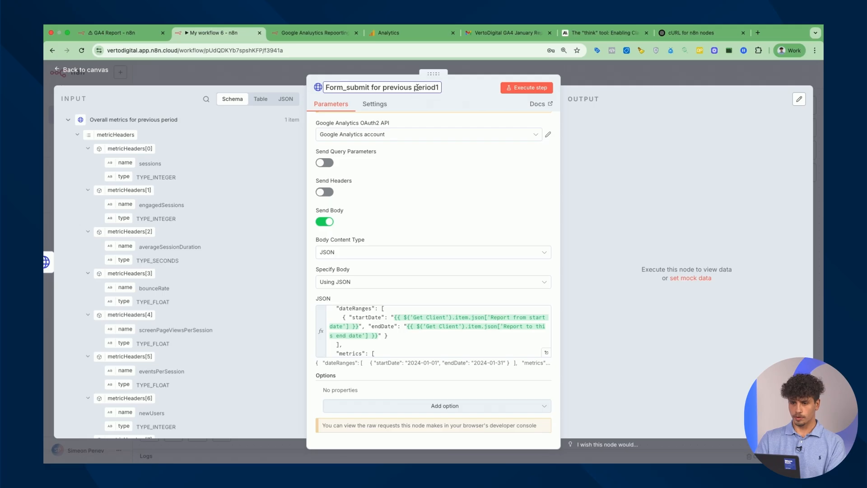
{"action": "double_click", "coordinate": [366, 87]}
{"action": "type", "text": "Key evnet"}
{"action": "key", "text": "BackSpace"}
{"action": "key", "text": "BackSpace"}
{"action": "key", "text": "BackSpace"}
{"action": "type", "text": "n"}
{"action": "key", "text": "BackSpace"}
{"action": "type", "text": "ent"}
{"action": "double_click", "coordinate": [388, 83]}
{"action": "left_click", "coordinate": [387, 86]}
{"action": "double_click", "coordinate": [387, 87]}
{"action": "type", "text": "current"}
{"action": "key", "text": "Return"}
{"action": "left_click", "coordinate": [542, 88]}
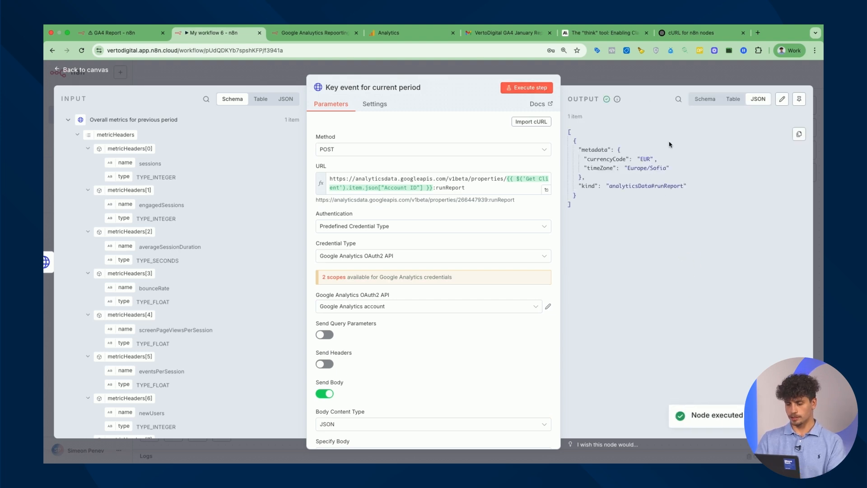
{"action": "left_click", "coordinate": [663, 78]}
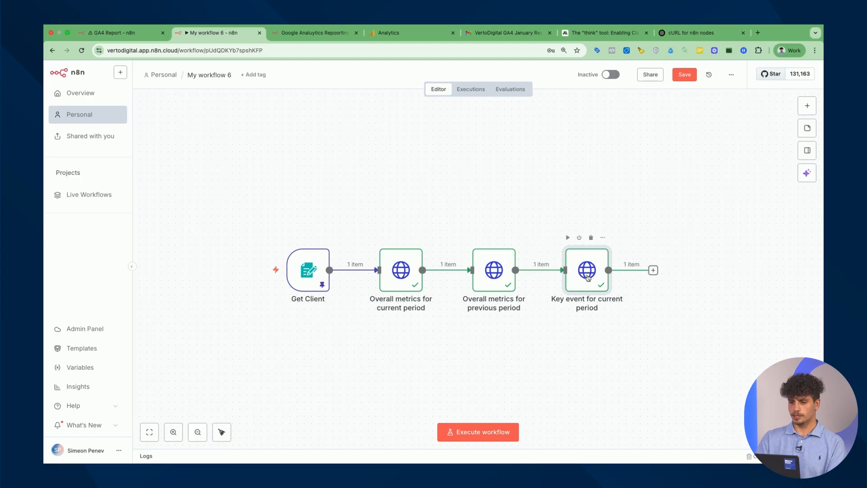
Duplicate the current-period key event node at the chain's end as 'Key event for previous period'
{"action": "key", "text": "super+c"}
{"action": "key", "text": "super+v"}
{"action": "left_click_drag", "start_coordinate": [649, 332], "coordinate": [695, 276]}
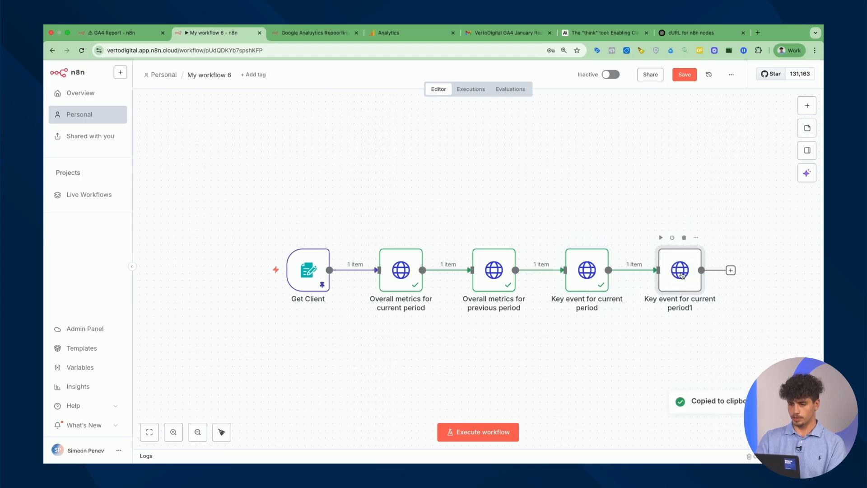
{"action": "double_click", "coordinate": [681, 271]}
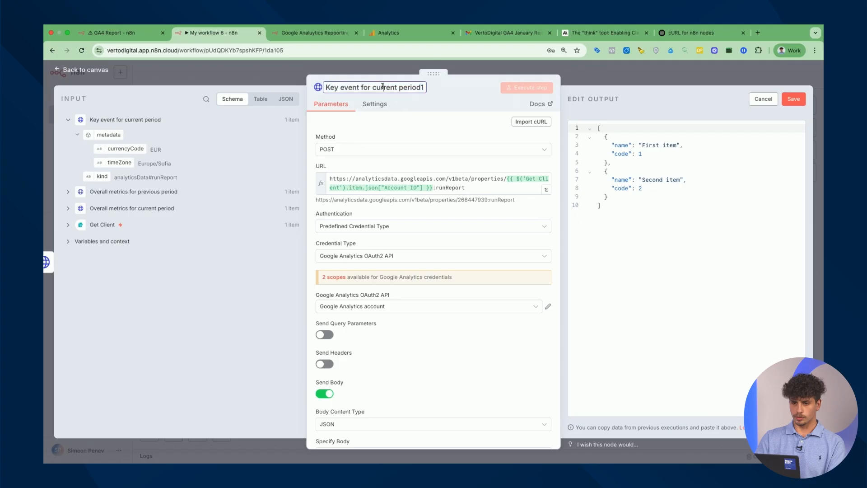
{"action": "left_click_drag", "start_coordinate": [374, 87], "coordinate": [390, 87]}
{"action": "type", "text": "previous"}
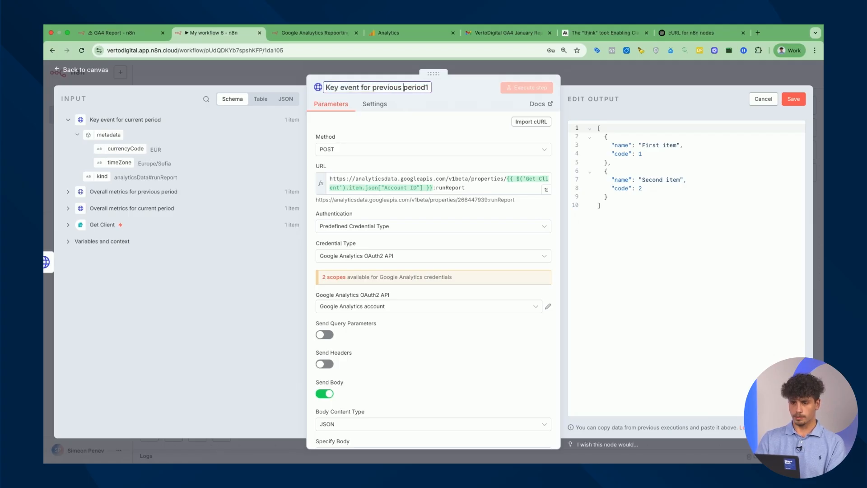
{"action": "key", "text": "BackSpace"}
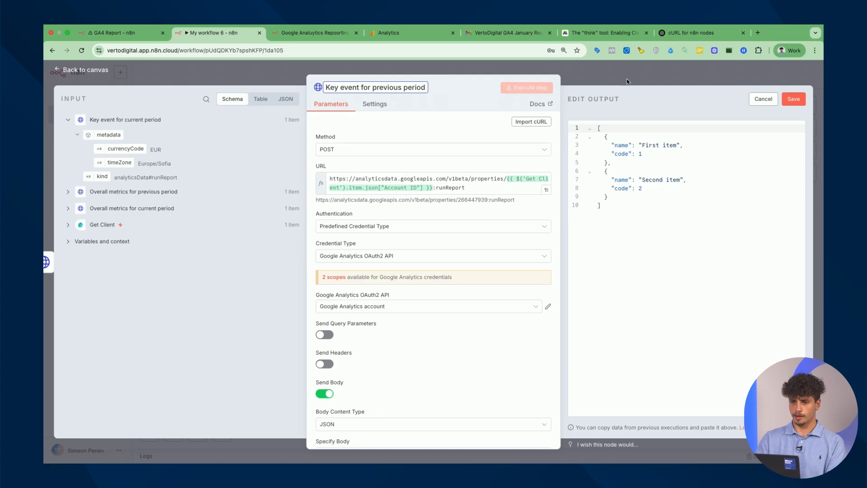
Copy ChatGPT's Form Submits Previous Period JSON body
{"action": "left_click", "coordinate": [690, 38]}
{"action": "scroll", "coordinate": [427, 286], "scroll_direction": "down", "scroll_amount": 5}
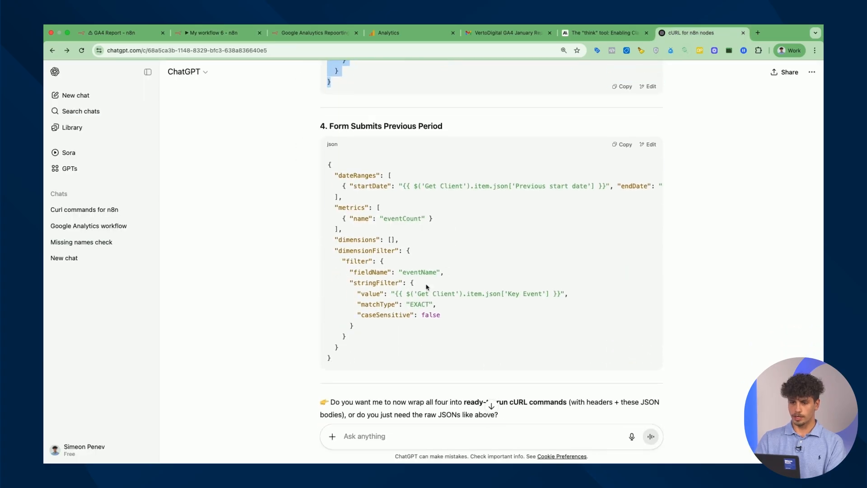
{"action": "mouse_move", "coordinate": [329, 167]}
{"action": "left_mouse_down"}
{"action": "mouse_move", "coordinate": [356, 355]}
{"action": "mouse_move", "coordinate": [322, 246]}
{"action": "mouse_move", "coordinate": [327, 161]}
{"action": "left_mouse_up"}
{"action": "left_click", "coordinate": [357, 354]}
{"action": "left_click", "coordinate": [235, 37]}
Replace the new node's JSON body with the previous-period JSON
{"action": "scroll", "coordinate": [455, 265], "scroll_direction": "down", "scroll_amount": 4}
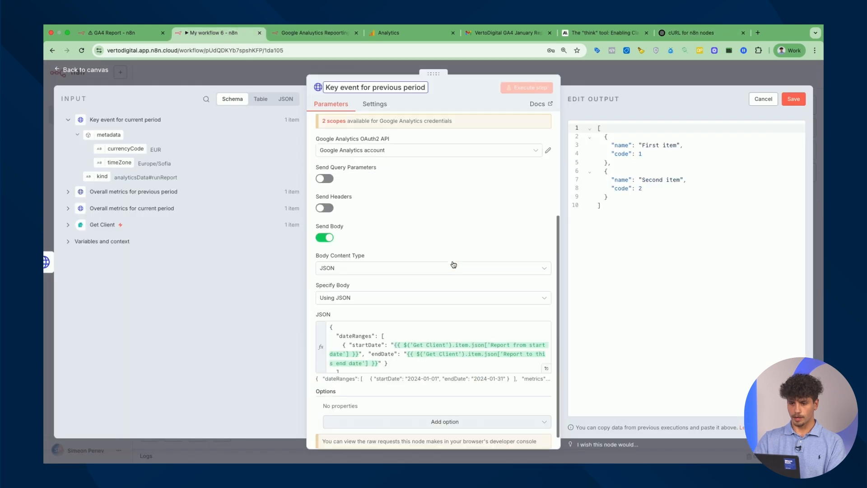
{"action": "left_click", "coordinate": [453, 342]}
{"action": "key", "text": "super+a"}
{"action": "left_click", "coordinate": [422, 345]}
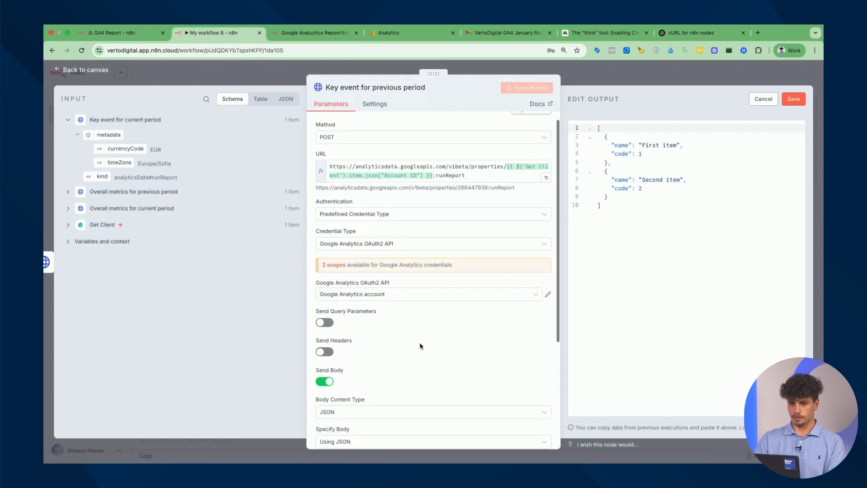
{"action": "scroll", "coordinate": [422, 345], "scroll_direction": "down", "scroll_amount": 4}
{"action": "left_click", "coordinate": [420, 338]}
{"action": "key", "text": "Down"}
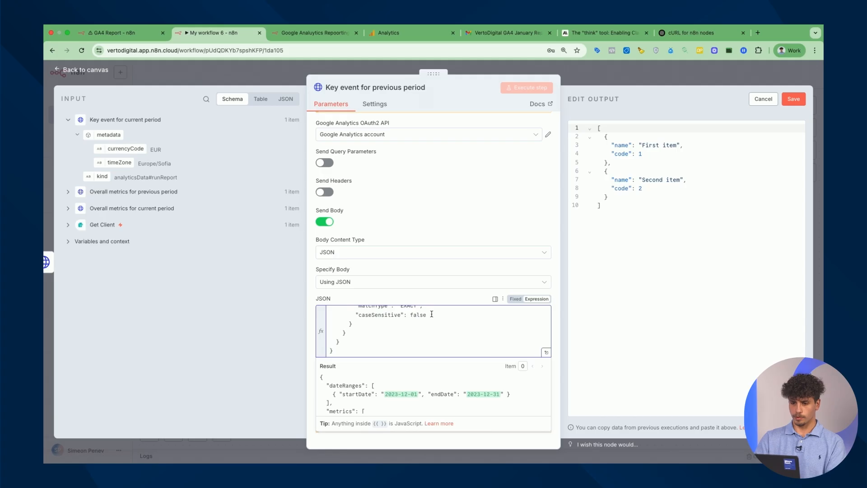
{"action": "scroll", "coordinate": [432, 314], "scroll_direction": "up", "scroll_amount": 10}
{"action": "scroll", "coordinate": [446, 329], "scroll_direction": "down", "scroll_amount": 3}
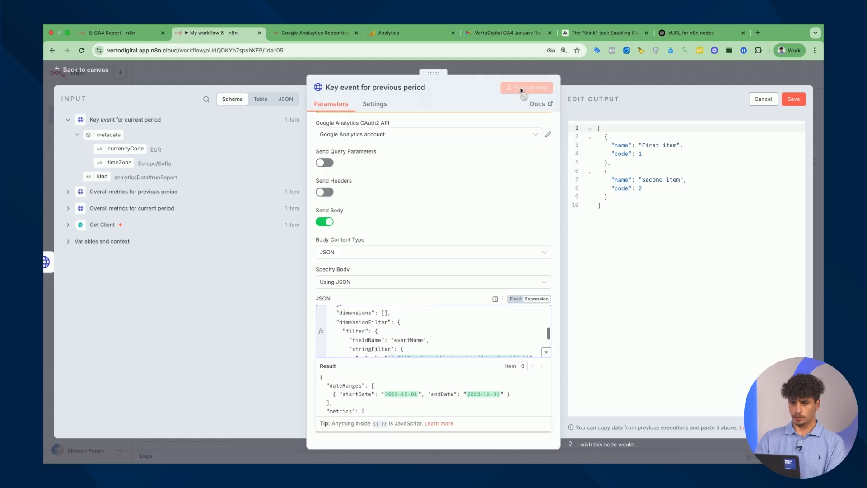
{"action": "left_click", "coordinate": [790, 99]}
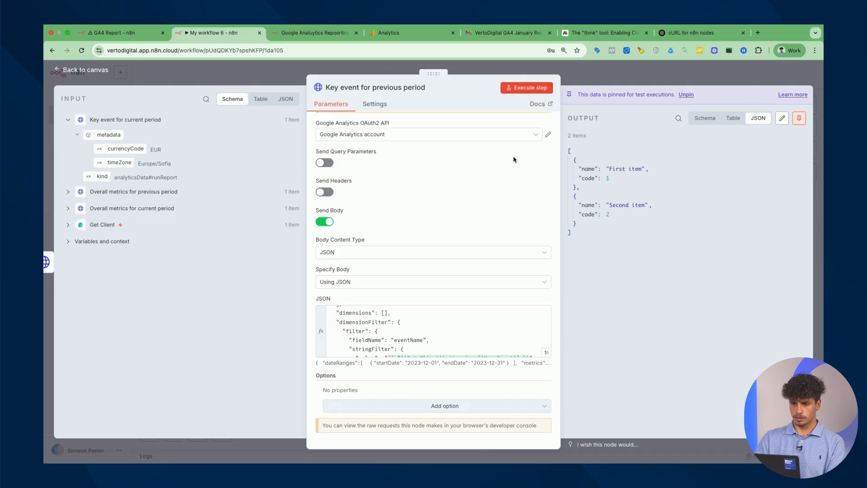
{"action": "left_click", "coordinate": [467, 352]}
{"action": "key", "text": "super+a"}
{"action": "key", "text": "super+v"}
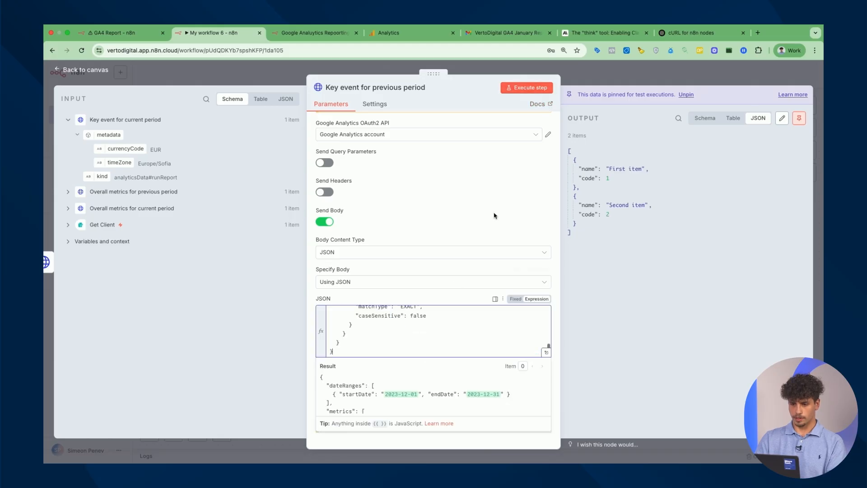
Run Key event for previous period, discarding the pinned data, and return to the canvas
{"action": "left_click", "coordinate": [527, 87]}
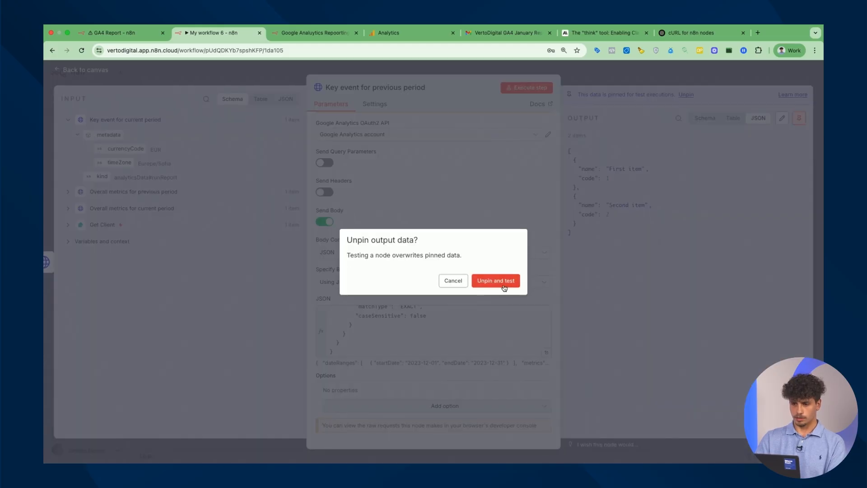
{"action": "left_click", "coordinate": [496, 281]}
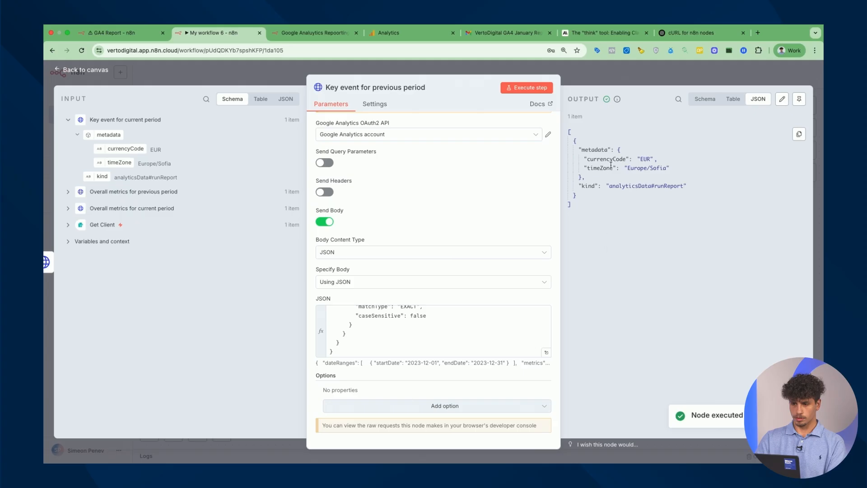
{"action": "key", "text": "Escape"}
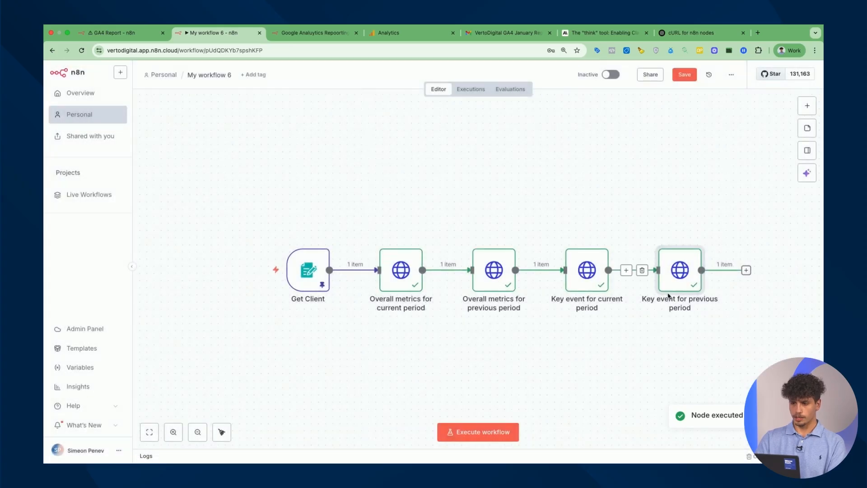
{"action": "scroll", "coordinate": [645, 351], "scroll_direction": "right", "scroll_amount": 5}
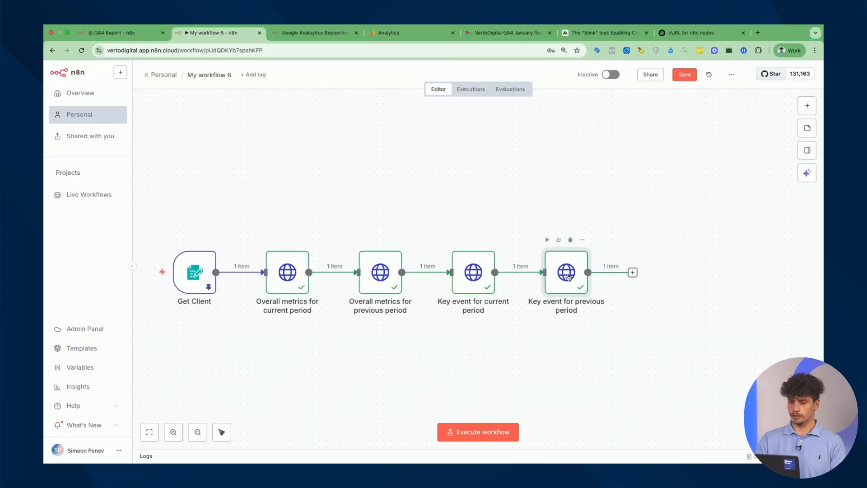
{"action": "left_click", "coordinate": [117, 32]}
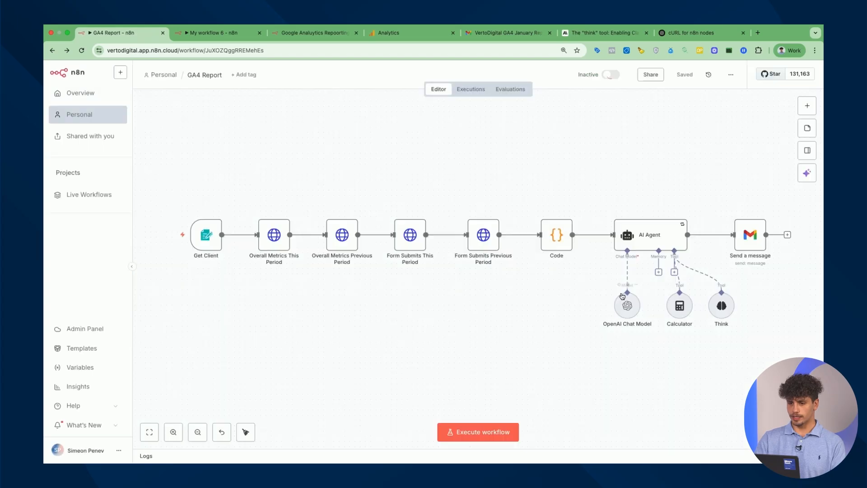
{"action": "double_click", "coordinate": [556, 243]}
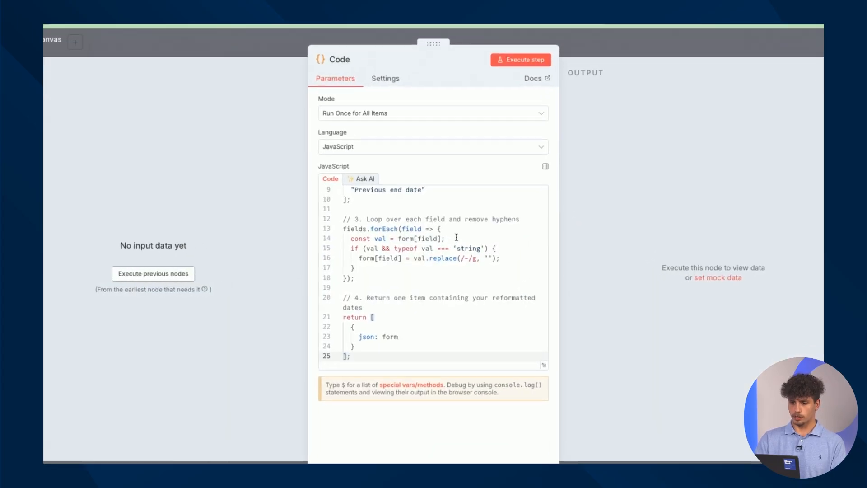
{"action": "scroll", "coordinate": [456, 237], "scroll_direction": "up", "scroll_amount": 3}
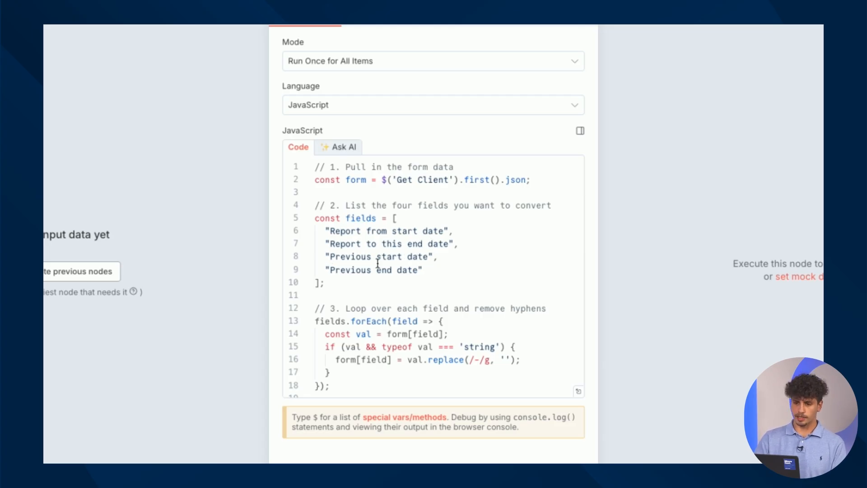
{"action": "scroll", "coordinate": [377, 264], "scroll_direction": "down", "scroll_amount": 3}
{"action": "scroll", "coordinate": [416, 204], "scroll_direction": "down", "scroll_amount": 1}
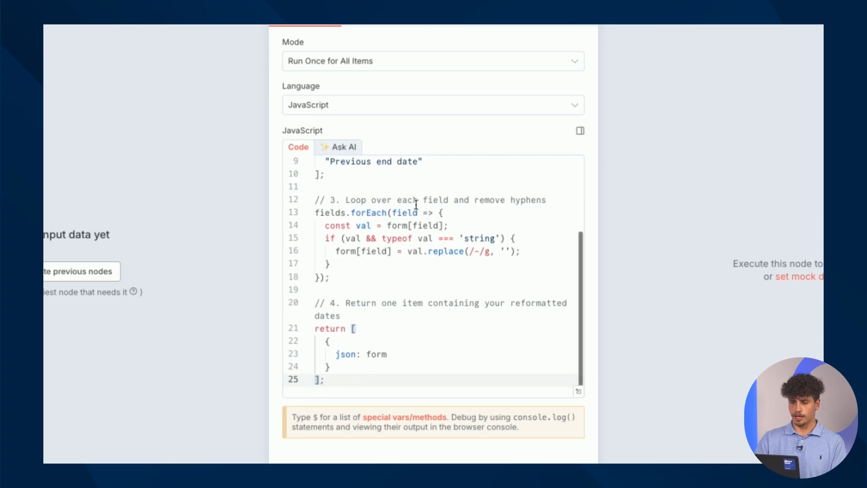
{"action": "left_click", "coordinate": [474, 252]}
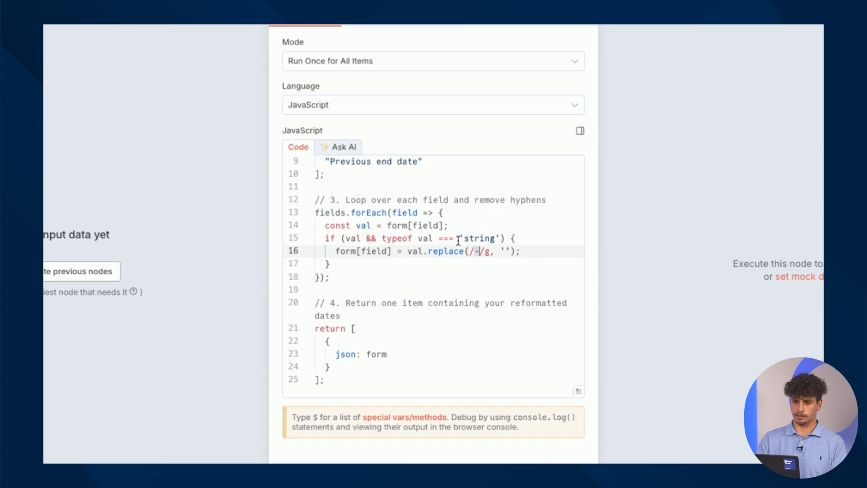
Add a Code node after Key event for previous period in My workflow 6
{"action": "left_click", "coordinate": [218, 44]}
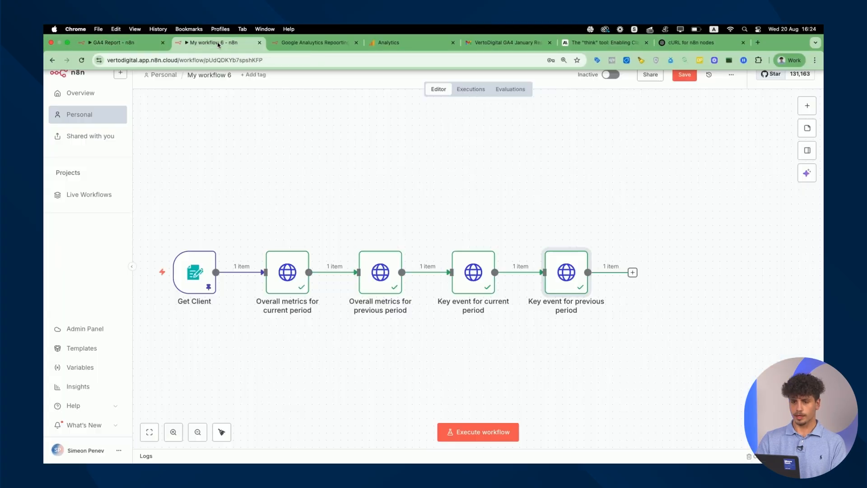
{"action": "left_click", "coordinate": [632, 272]}
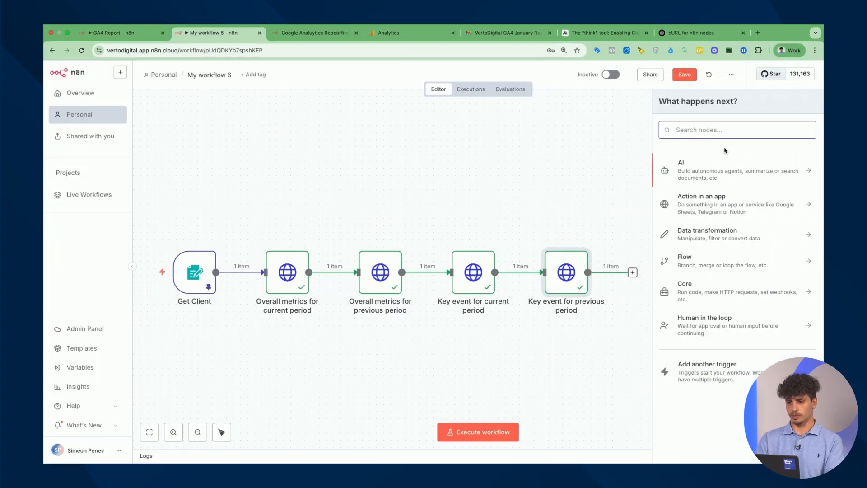
{"action": "type", "text": "code"}
{"action": "left_click", "coordinate": [706, 163]}
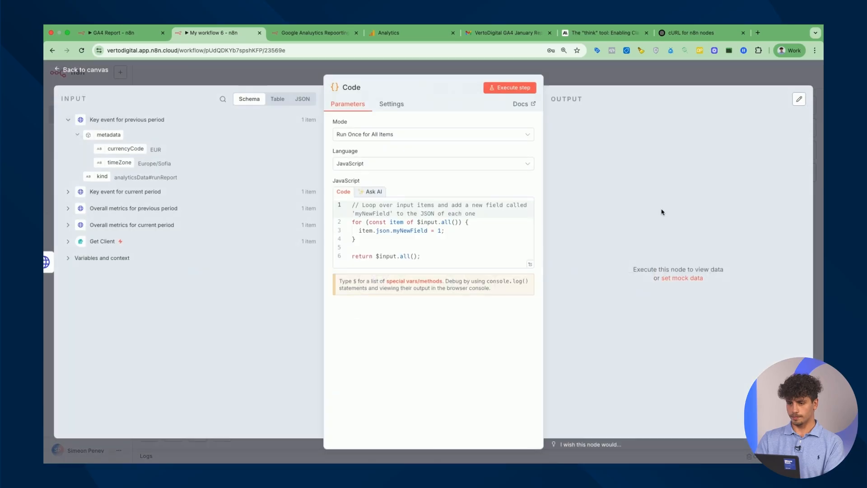
Copy the date-reformatting script from the GA4 Report Code node and paste it over the default code
{"action": "left_click", "coordinate": [129, 33]}
{"action": "left_click", "coordinate": [509, 279]}
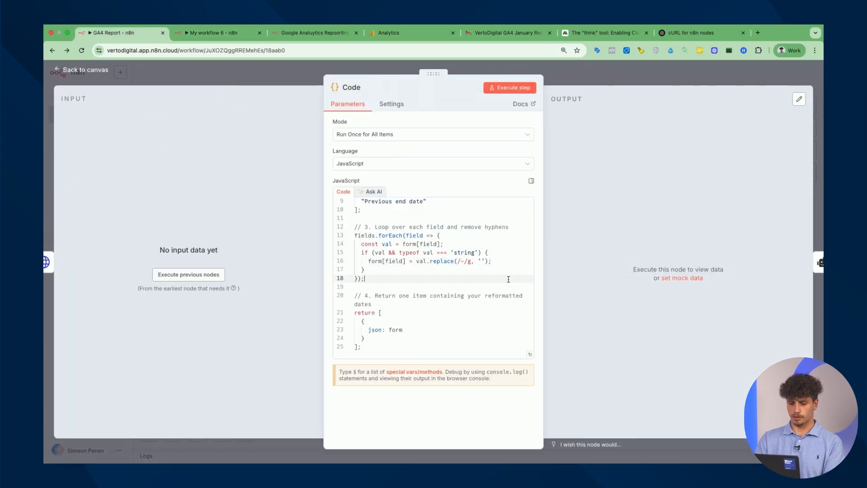
{"action": "key", "text": "super+a"}
{"action": "left_click", "coordinate": [203, 36]}
{"action": "left_click", "coordinate": [478, 248]}
{"action": "key", "text": "super+a"}
{"action": "key", "text": "super+v"}
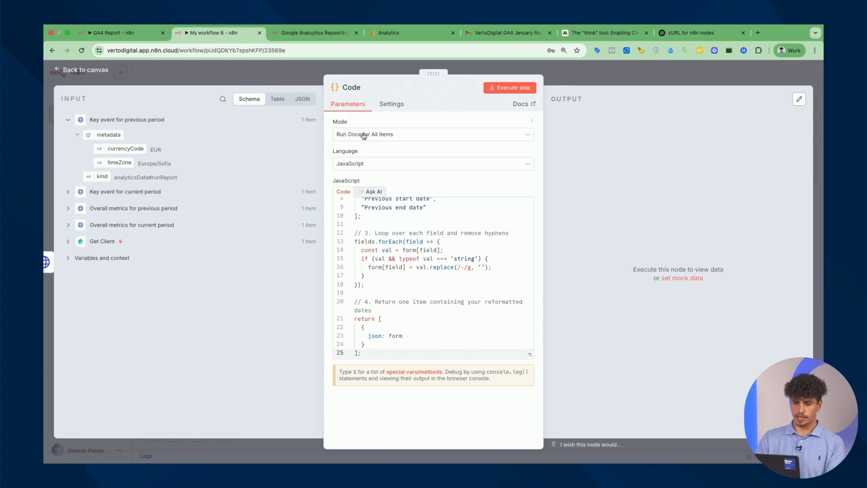
Run the Code node and check hyphen-free output dates like 20240101 against the input data
{"action": "left_click", "coordinate": [518, 88]}
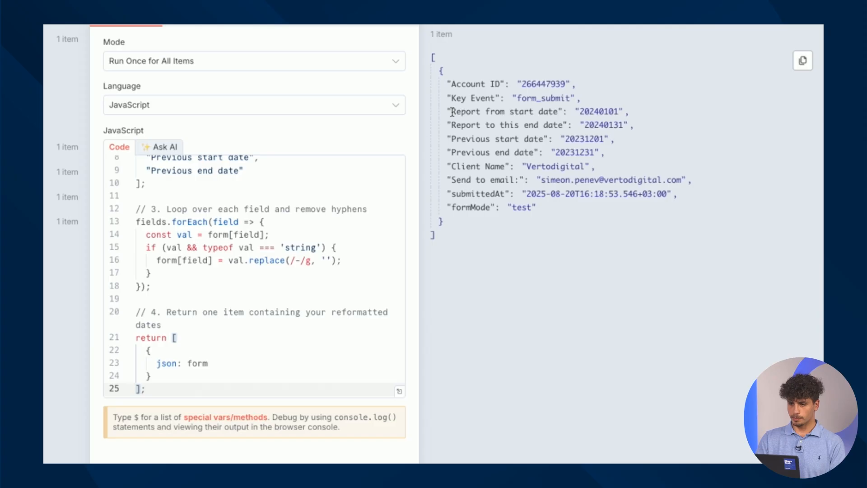
{"action": "left_click_drag", "start_coordinate": [452, 112], "coordinate": [560, 112]}
{"action": "double_click", "coordinate": [592, 112]}
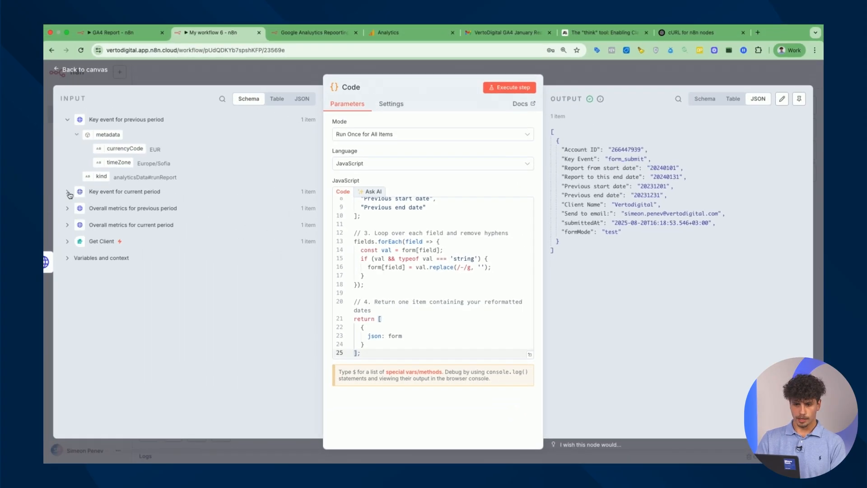
{"action": "left_click", "coordinate": [69, 193]}
{"action": "left_click", "coordinate": [78, 260]}
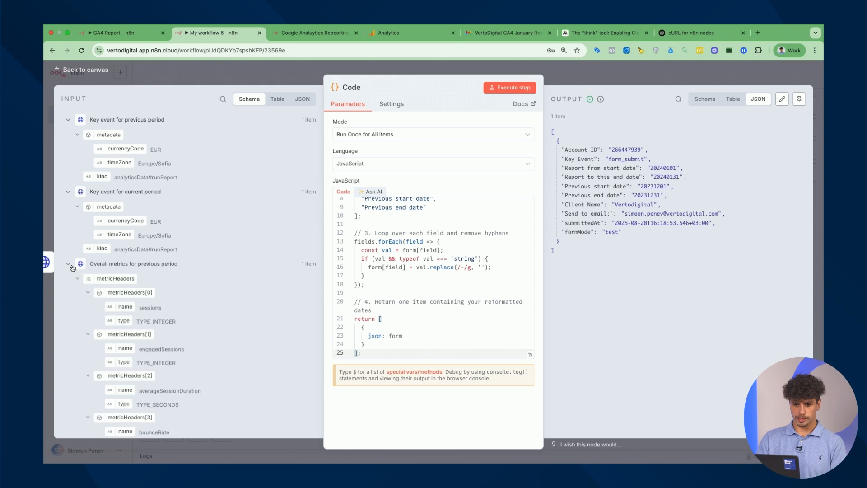
{"action": "scroll", "coordinate": [75, 248], "scroll_direction": "down", "scroll_amount": 2}
{"action": "scroll", "coordinate": [77, 253], "scroll_direction": "down", "scroll_amount": 10}
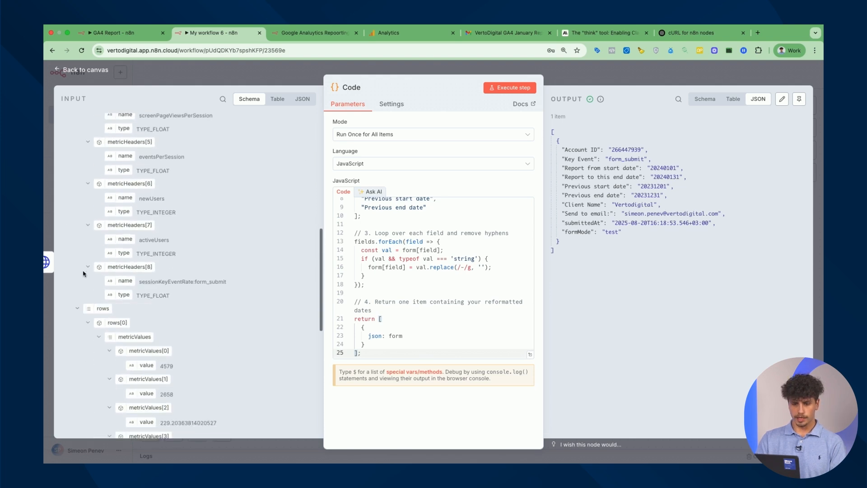
{"action": "left_click", "coordinate": [69, 392]}
{"action": "scroll", "coordinate": [174, 295], "scroll_direction": "down", "scroll_amount": 5}
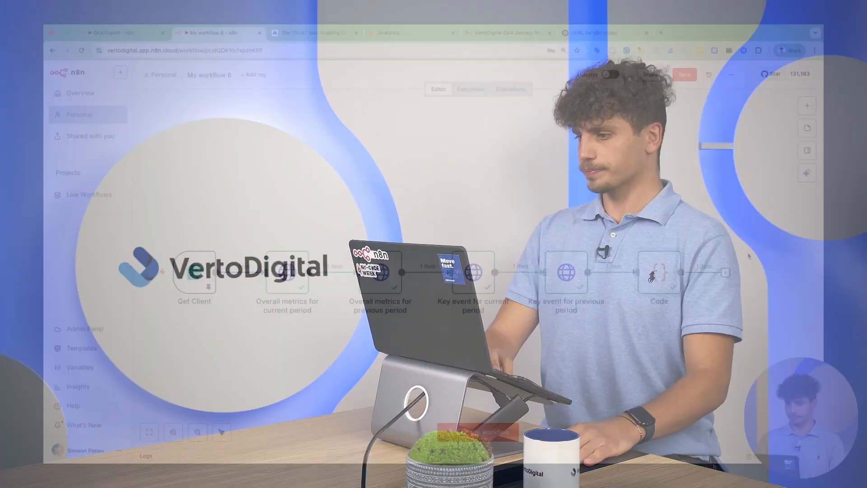
Add an AI Agent node after Code with its prompt source set to Define below
{"action": "left_click", "coordinate": [726, 273]}
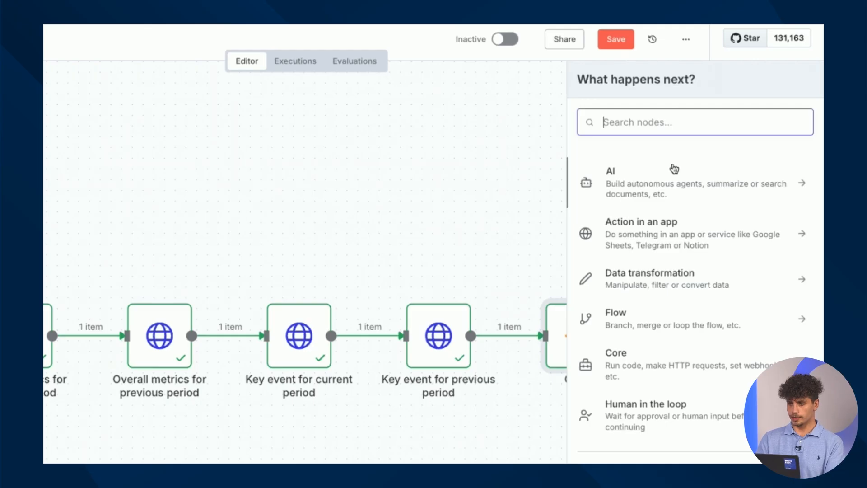
{"action": "left_click", "coordinate": [687, 184]}
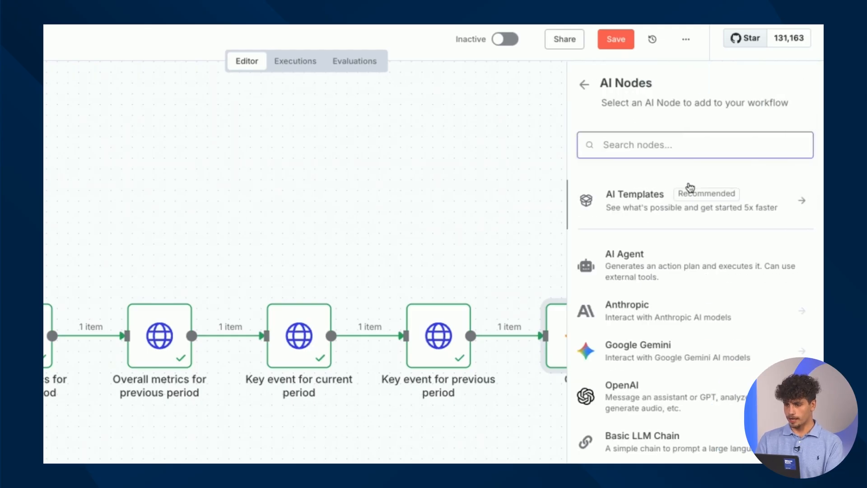
{"action": "left_click", "coordinate": [685, 272]}
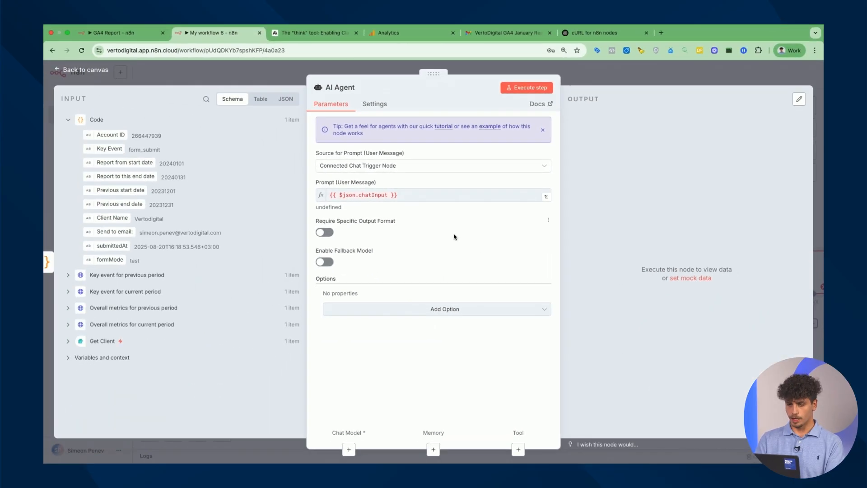
{"action": "left_click_drag", "start_coordinate": [315, 155], "coordinate": [411, 156]}
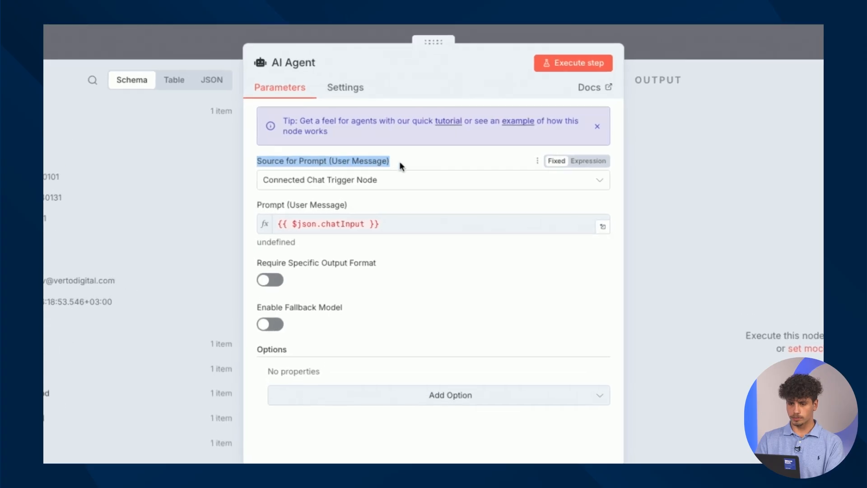
{"action": "left_click", "coordinate": [411, 186]}
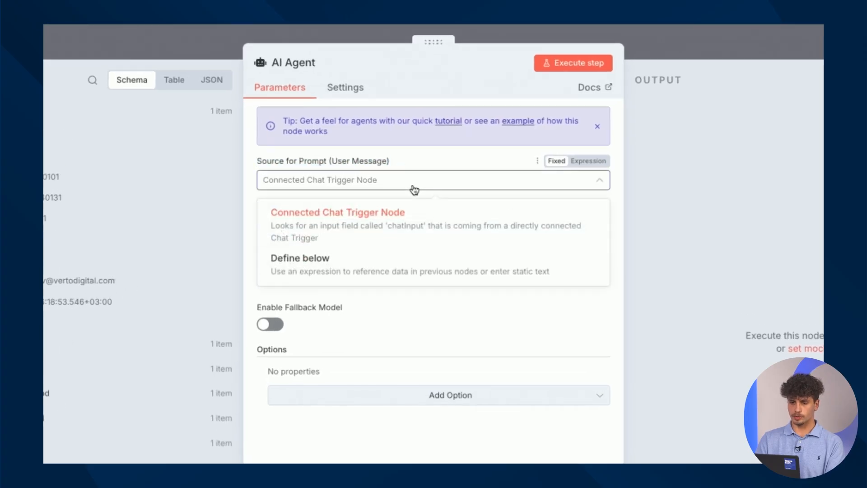
{"action": "left_click", "coordinate": [398, 271]}
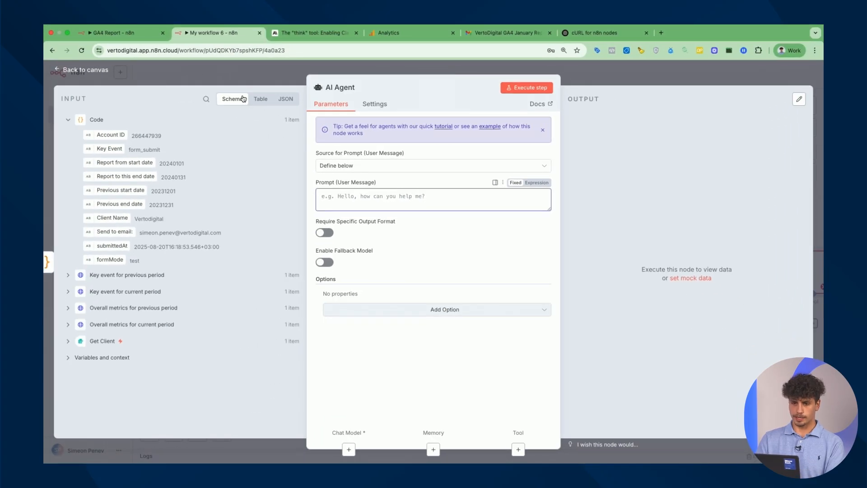
Copy the GA4 Report workflow's AI Agent prompt into the new agent's prompt field
{"action": "left_click", "coordinate": [128, 31]}
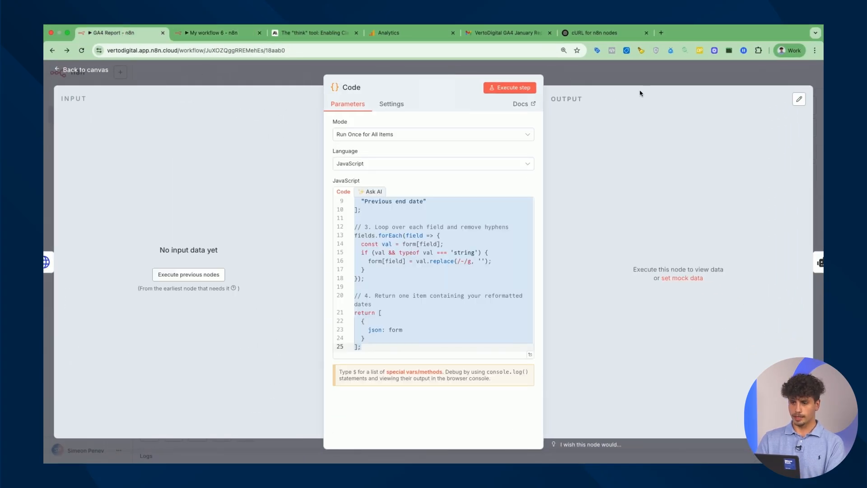
{"action": "left_click", "coordinate": [645, 76]}
{"action": "double_click", "coordinate": [637, 239]}
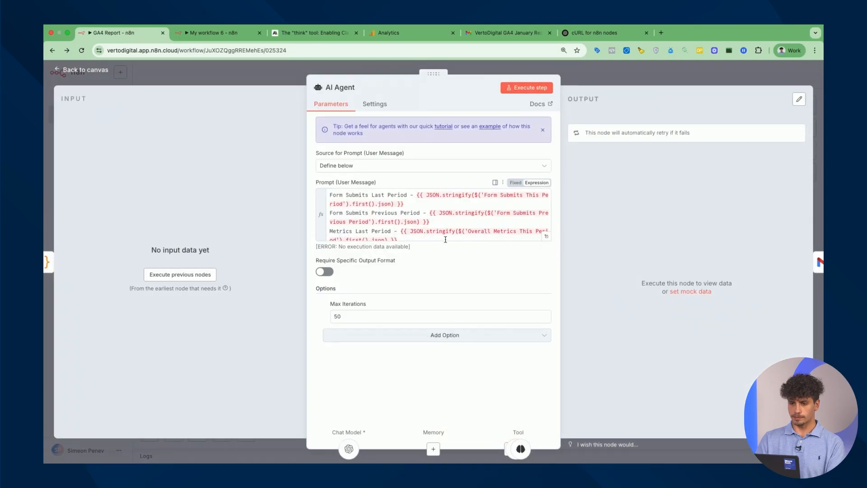
{"action": "left_click", "coordinate": [445, 240]}
{"action": "key", "text": "ctrl+a"}
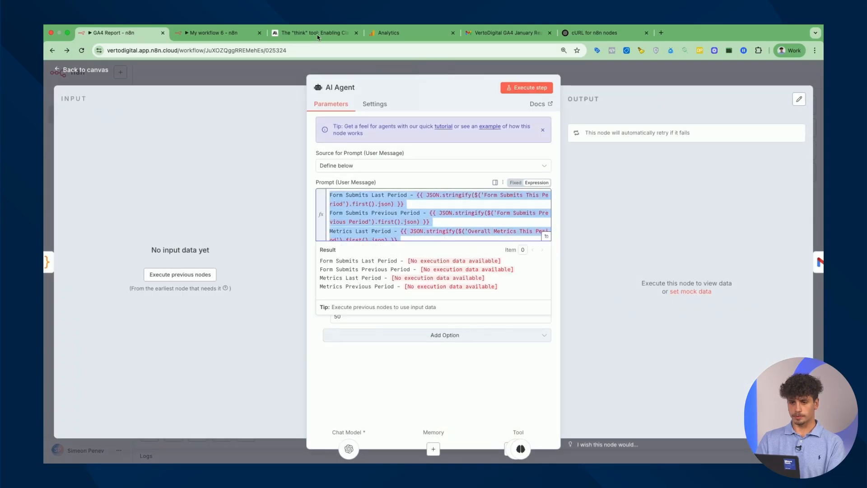
{"action": "left_click", "coordinate": [212, 33]}
{"action": "left_click", "coordinate": [434, 201]}
{"action": "key", "text": "super+v"}
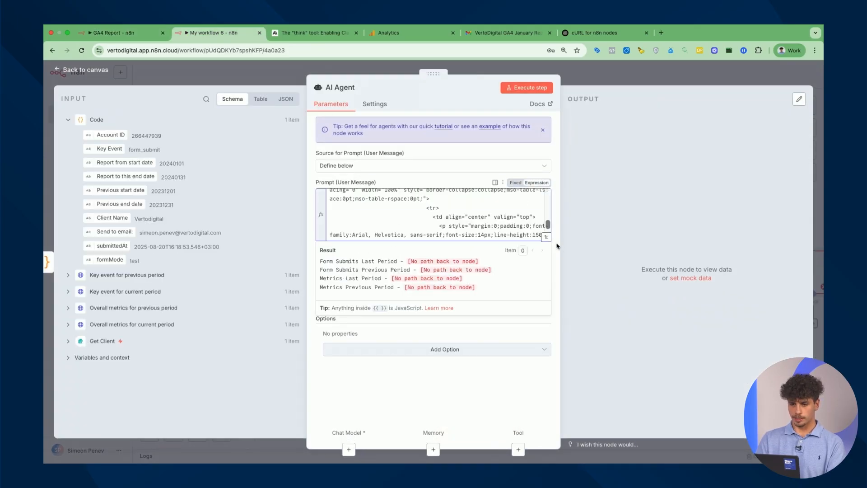
Review the prompt's Form Submits This Period and Overall Metrics Previous Period references in the expression editor
{"action": "left_click", "coordinate": [547, 239]}
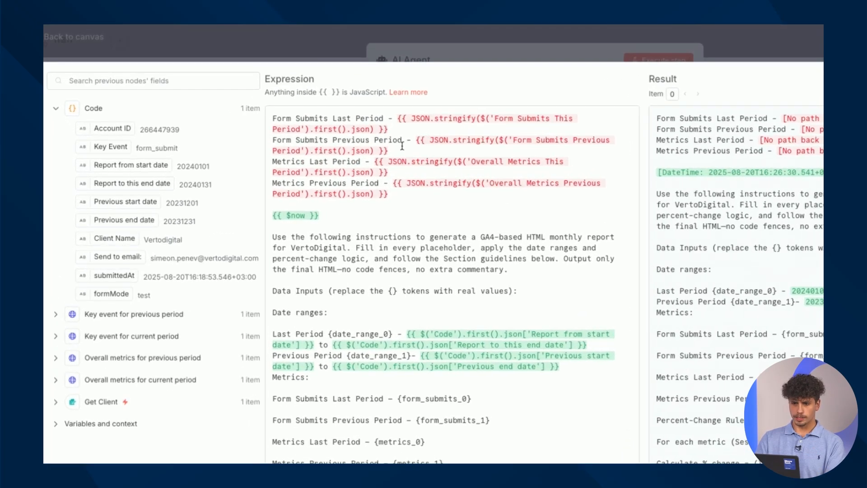
{"action": "scroll", "coordinate": [410, 218], "scroll_direction": "down", "scroll_amount": 10}
{"action": "scroll", "coordinate": [438, 276], "scroll_direction": "up", "scroll_amount": 10}
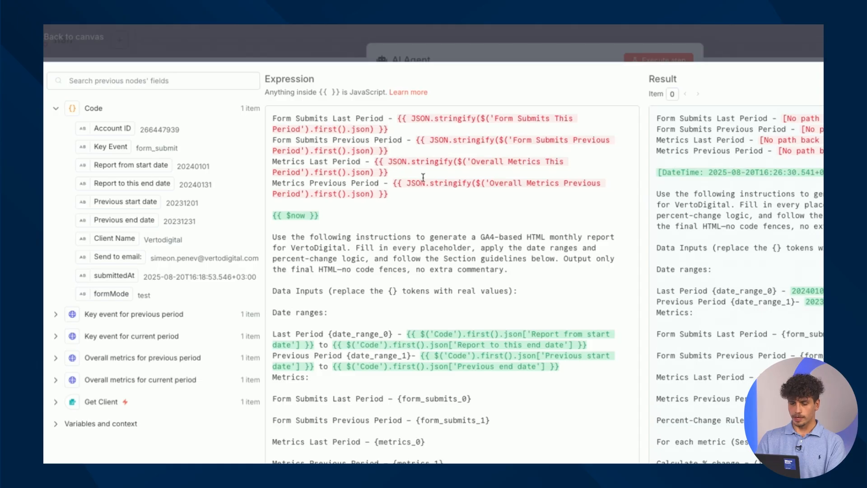
{"action": "left_click_drag", "start_coordinate": [496, 118], "coordinate": [300, 132]}
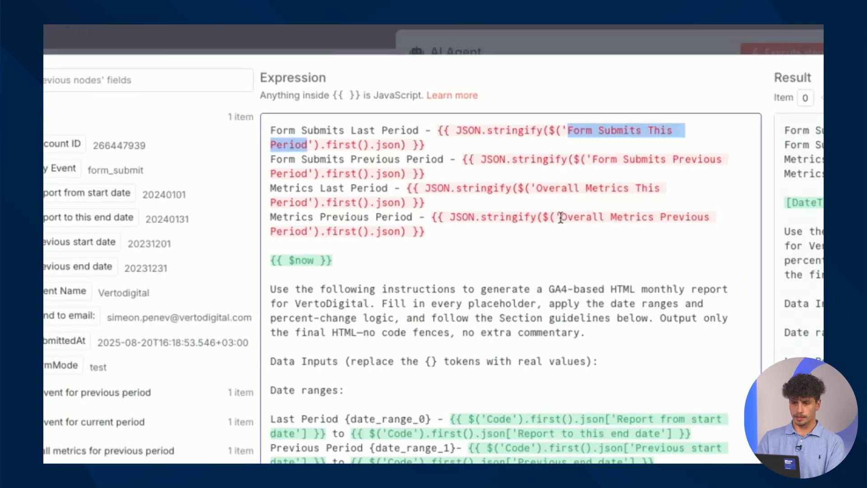
{"action": "left_click_drag", "start_coordinate": [399, 180], "coordinate": [302, 206]}
{"action": "left_click_drag", "start_coordinate": [387, 264], "coordinate": [307, 231]}
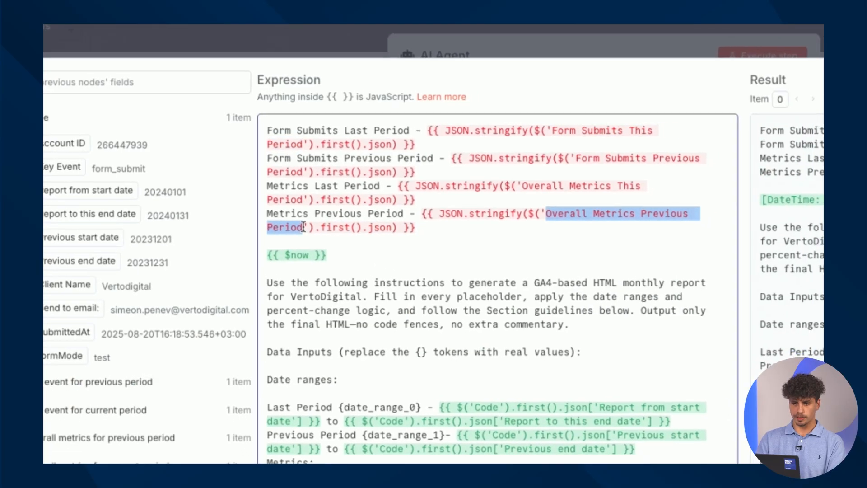
{"action": "left_click", "coordinate": [635, 84]}
{"action": "left_click", "coordinate": [637, 74]}
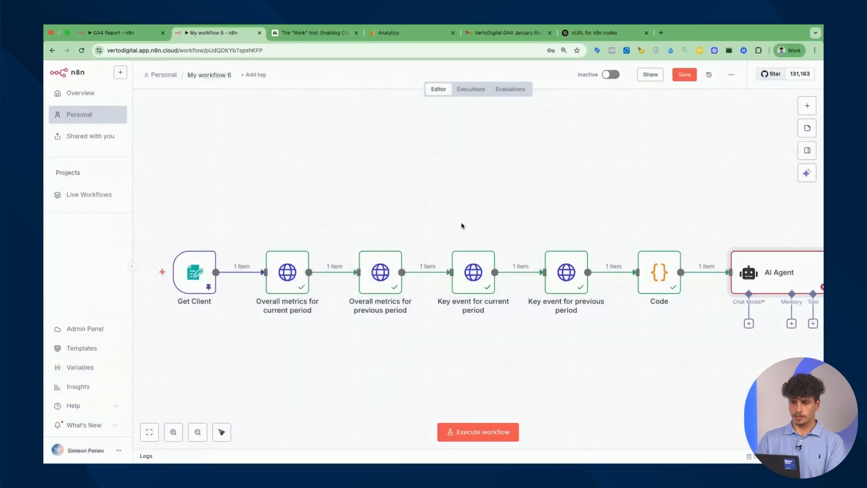
Rename Overall metrics for previous period to 'Overall Metrics Previous Period'
{"action": "double_click", "coordinate": [468, 282]}
{"action": "key", "text": "Escape"}
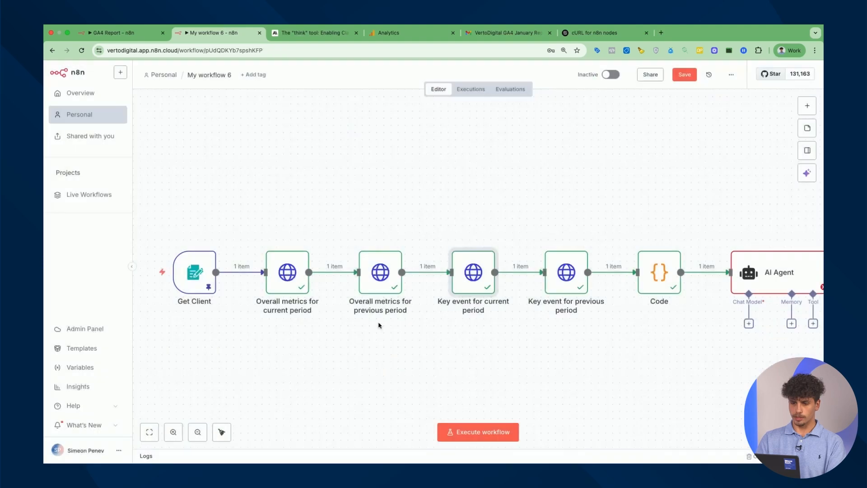
{"action": "double_click", "coordinate": [375, 269]}
{"action": "left_click", "coordinate": [372, 86]}
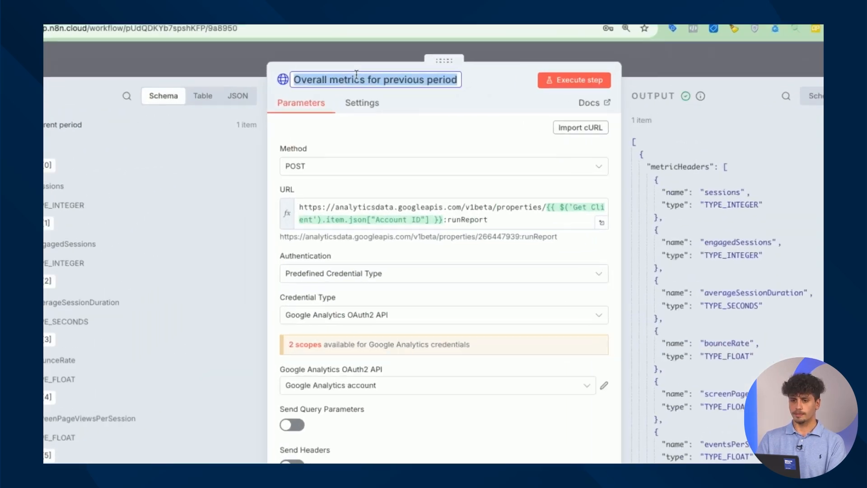
{"action": "type", "text": "Overall Metrics Previous Period"}
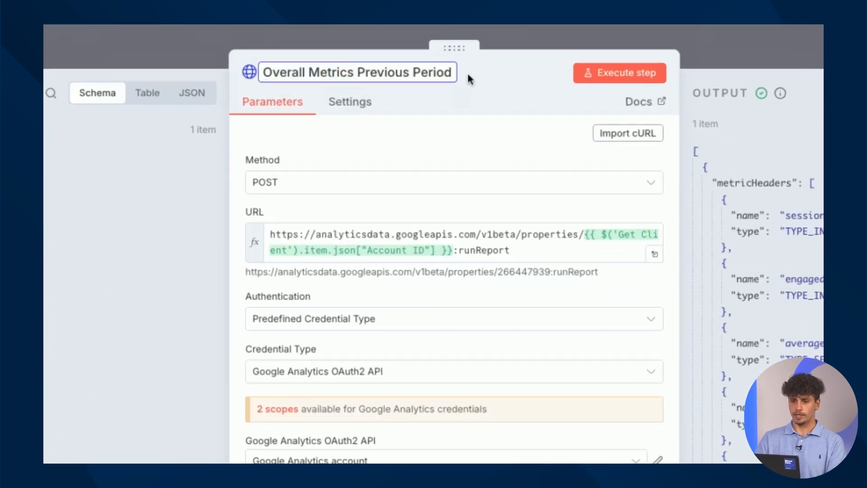
{"action": "left_click", "coordinate": [671, 45]}
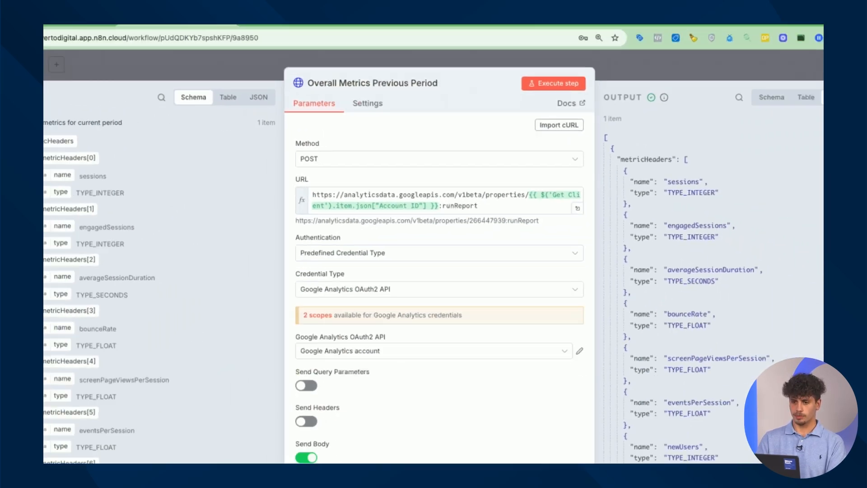
{"action": "left_click", "coordinate": [746, 37]}
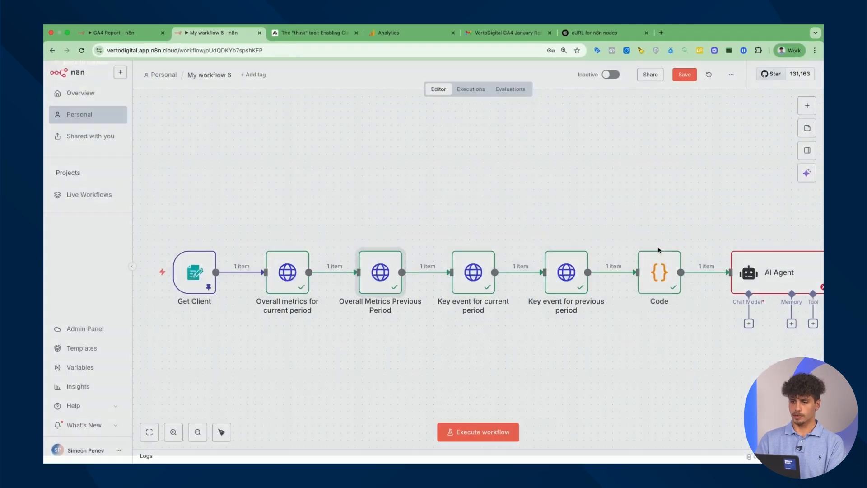
Check the prompt's expected names and rename Key event for current period to Form Submits This Period
{"action": "double_click", "coordinate": [759, 274]}
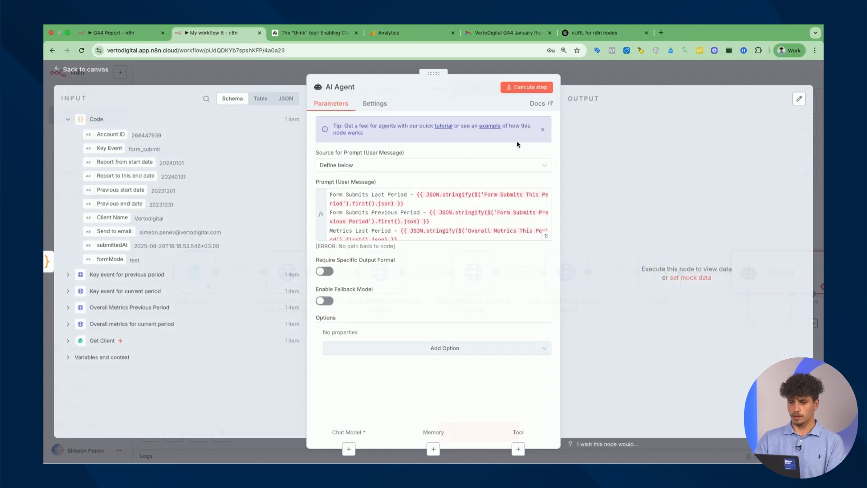
{"action": "left_click_drag", "start_coordinate": [523, 244], "coordinate": [357, 277]}
{"action": "left_click_drag", "start_coordinate": [281, 260], "coordinate": [277, 259]}
{"action": "left_click", "coordinate": [740, 37]}
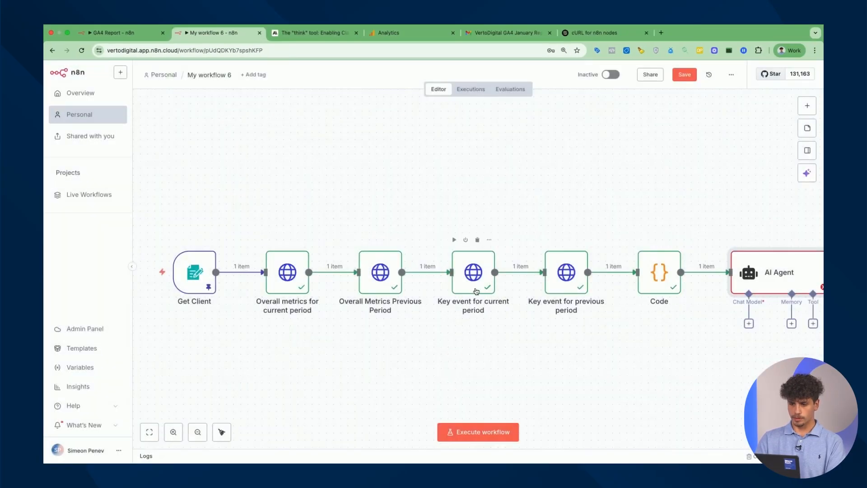
{"action": "double_click", "coordinate": [477, 291]}
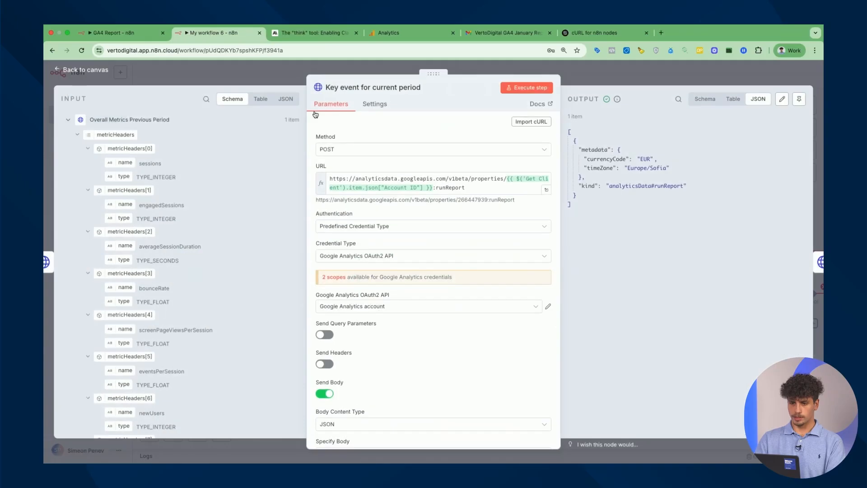
{"action": "left_click", "coordinate": [393, 86]}
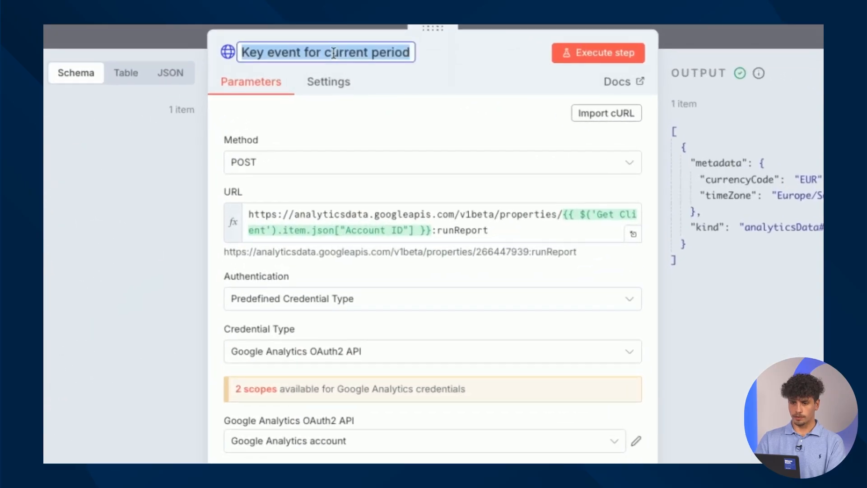
{"action": "left_click", "coordinate": [736, 36]}
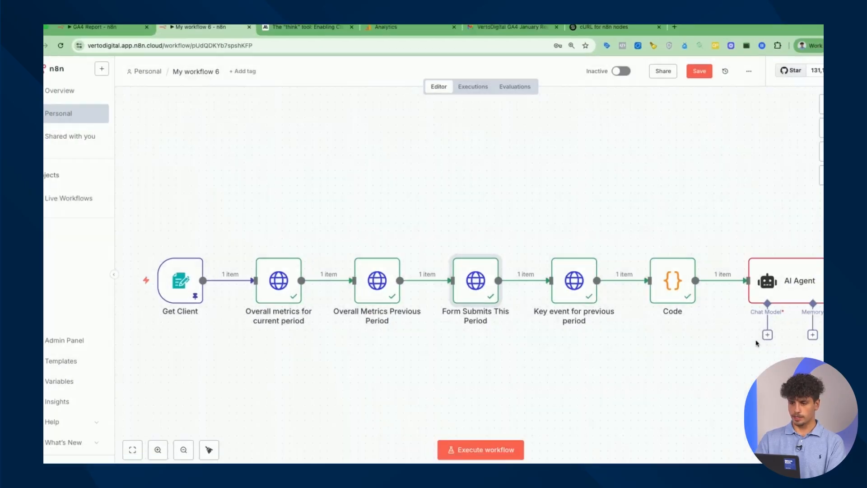
Rename Key event for previous period to 'Form Submits Previous Period'
{"action": "double_click", "coordinate": [771, 273]}
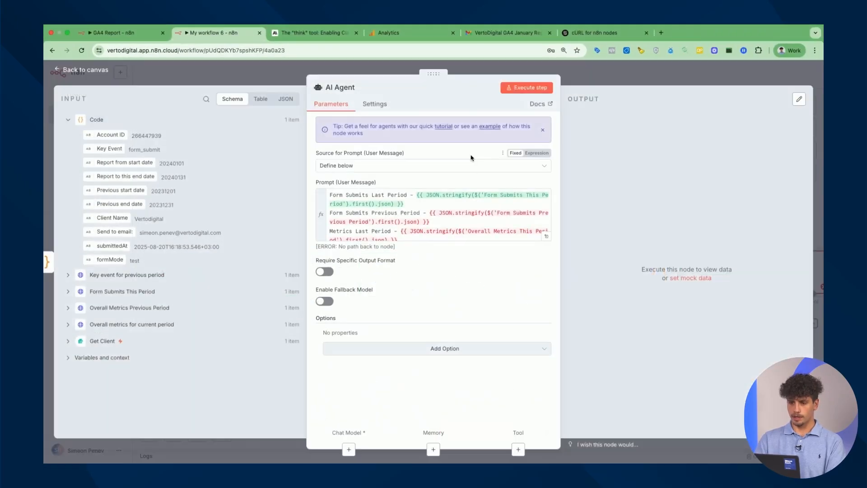
{"action": "scroll", "coordinate": [476, 216], "scroll_direction": "down", "scroll_amount": 1}
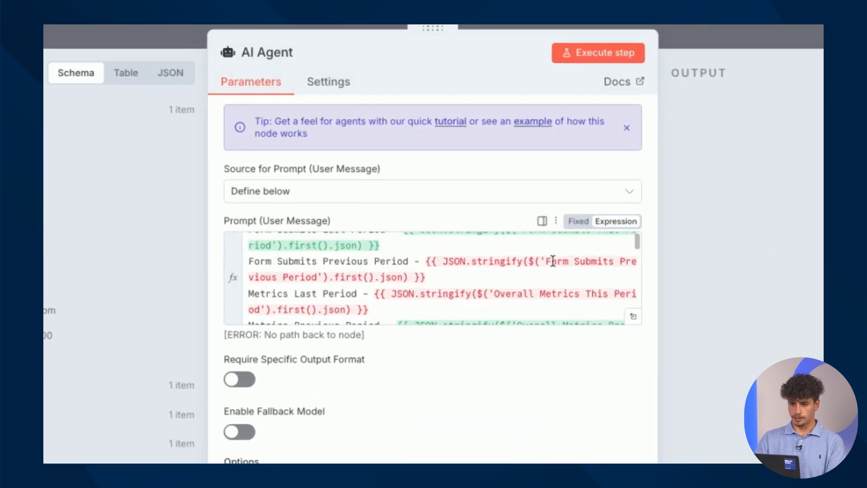
{"action": "left_click_drag", "start_coordinate": [546, 261], "coordinate": [307, 298]}
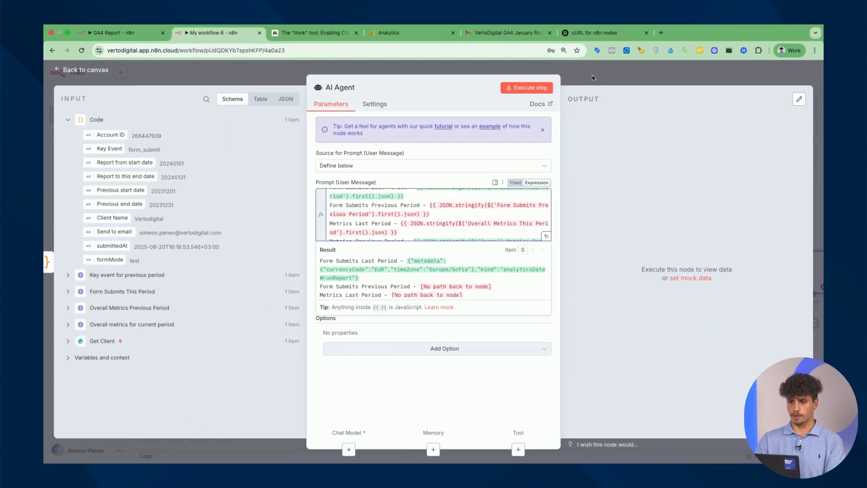
{"action": "left_click", "coordinate": [720, 32]}
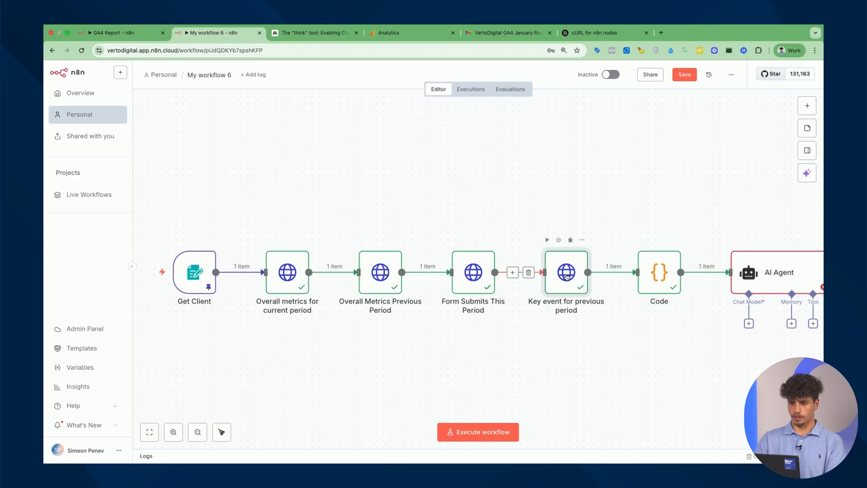
{"action": "double_click", "coordinate": [569, 274]}
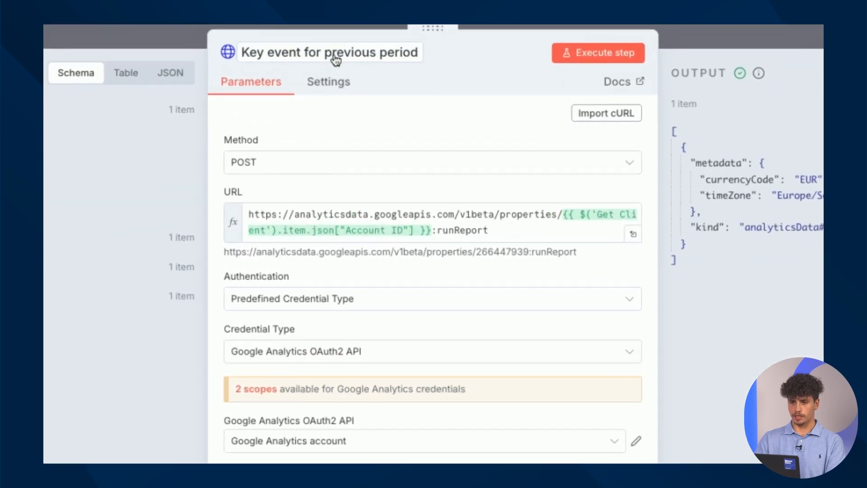
{"action": "key", "text": "Escape"}
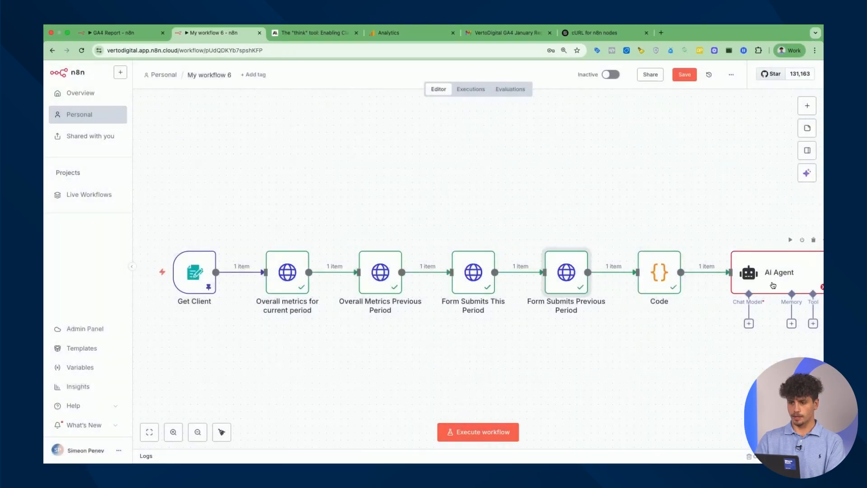
Rename Overall metrics for current period to 'Overall Metrics This Period' and reopen the prompt editor
{"action": "double_click", "coordinate": [768, 271]}
{"action": "left_click_drag", "start_coordinate": [494, 238], "coordinate": [311, 264]}
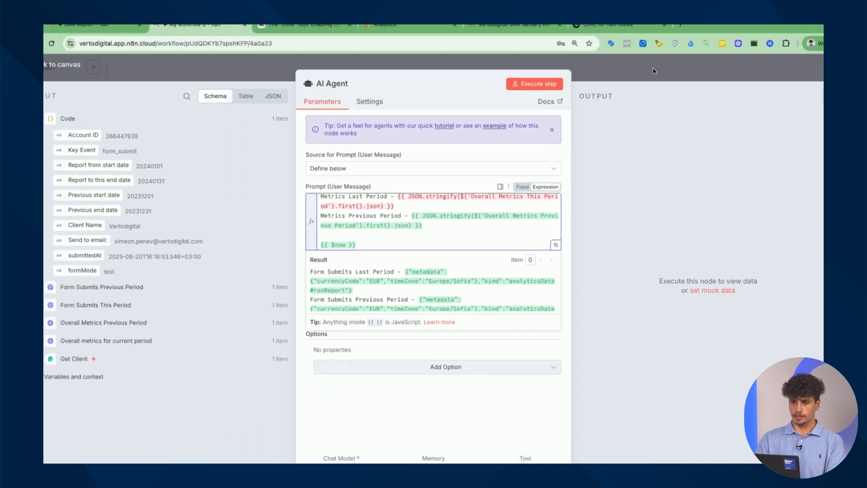
{"action": "key", "text": "Escape"}
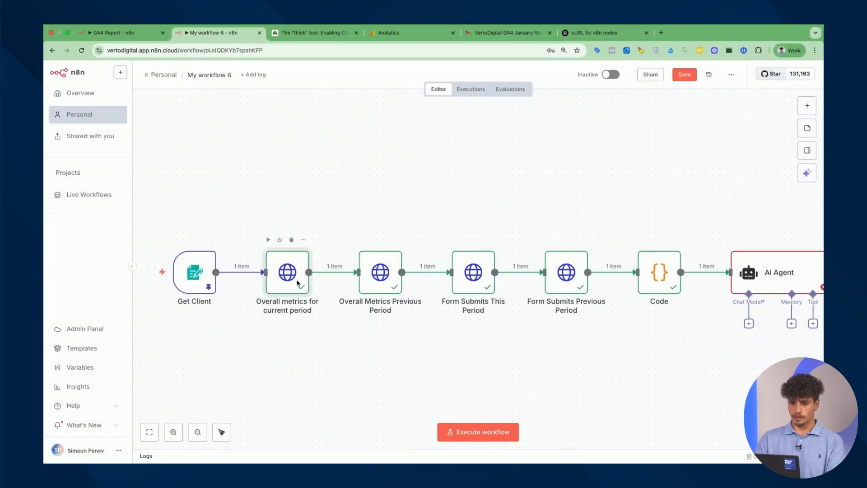
{"action": "double_click", "coordinate": [298, 284]}
{"action": "left_click", "coordinate": [389, 85]}
{"action": "type", "text": "Overall Metrics This Period"}
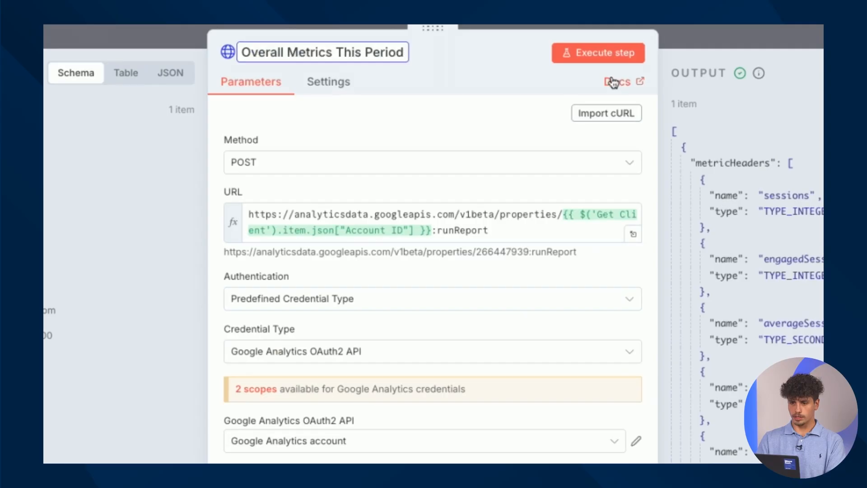
{"action": "key", "text": "Escape"}
{"action": "double_click", "coordinate": [750, 276]}
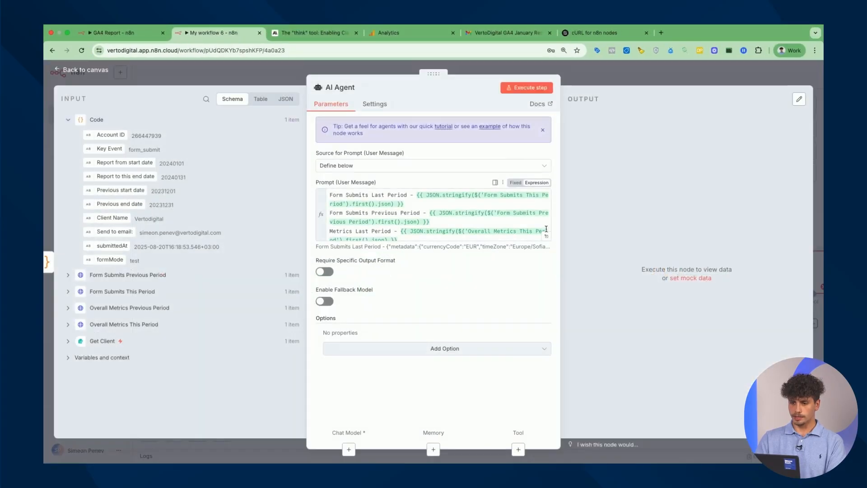
{"action": "left_click", "coordinate": [546, 236]}
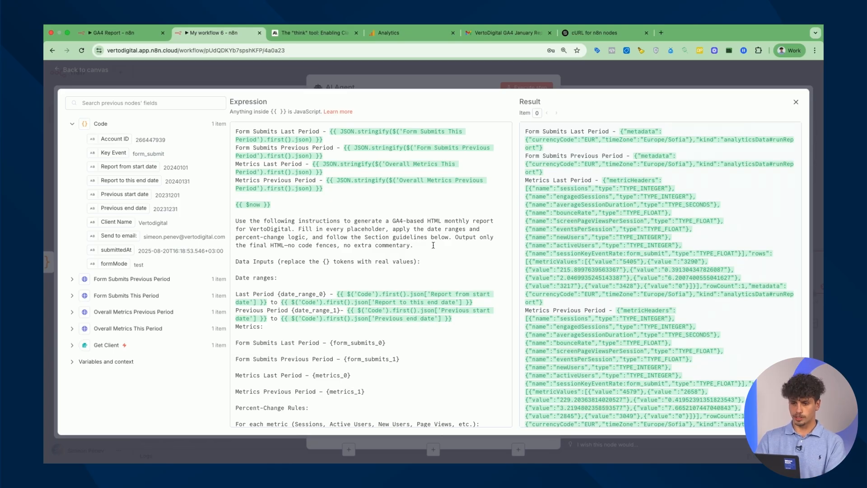
Read through the prompt's HTML email template and rules, then close the expanded editor
{"action": "scroll", "coordinate": [433, 274], "scroll_direction": "down", "scroll_amount": 2}
{"action": "scroll", "coordinate": [434, 274], "scroll_direction": "down", "scroll_amount": 20}
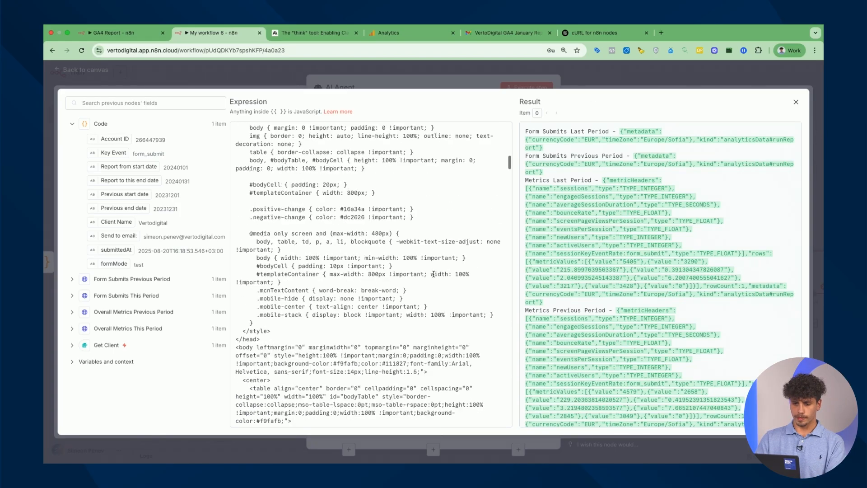
{"action": "scroll", "coordinate": [434, 274], "scroll_direction": "down", "scroll_amount": 20}
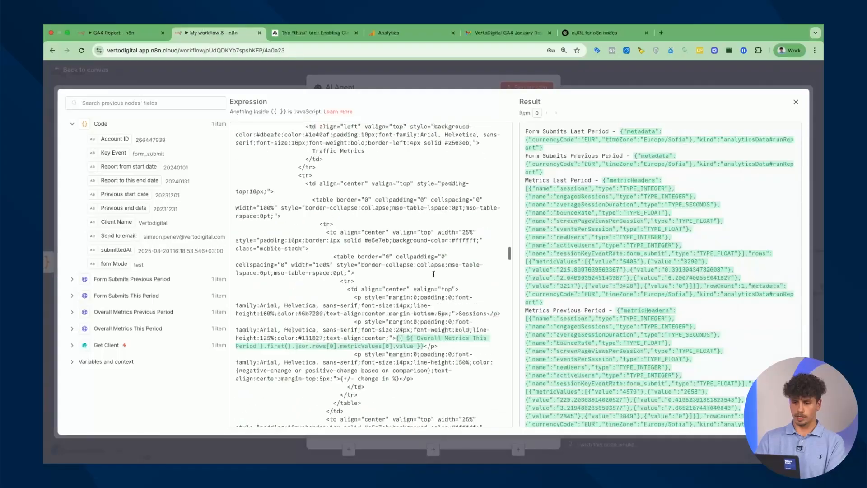
{"action": "scroll", "coordinate": [434, 275], "scroll_direction": "down", "scroll_amount": 6}
{"action": "scroll", "coordinate": [434, 278], "scroll_direction": "up", "scroll_amount": 15}
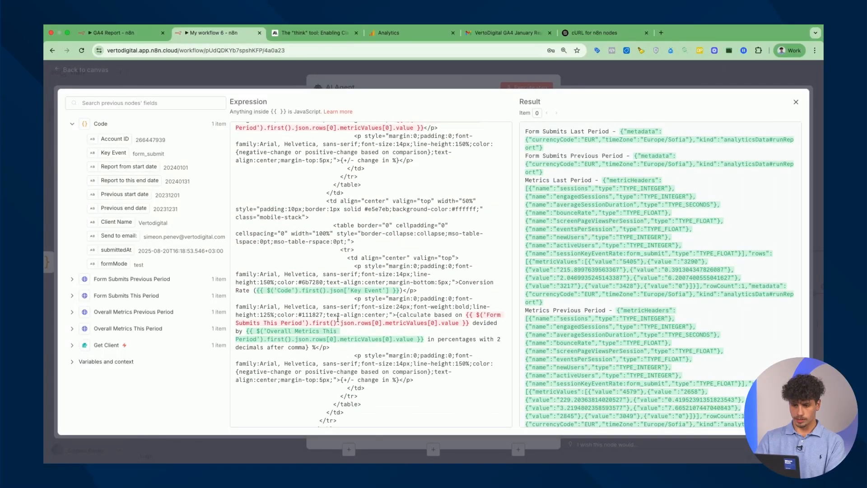
{"action": "scroll", "coordinate": [389, 325], "scroll_direction": "up", "scroll_amount": 1}
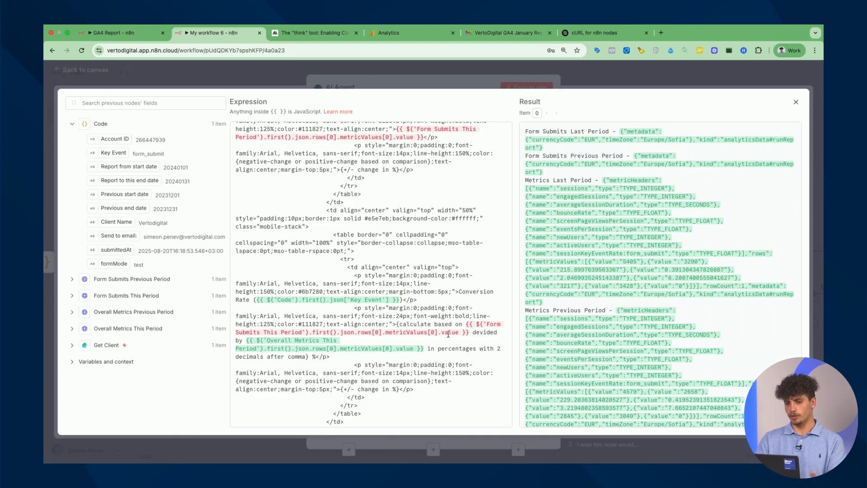
{"action": "scroll", "coordinate": [448, 335], "scroll_direction": "up", "scroll_amount": 2}
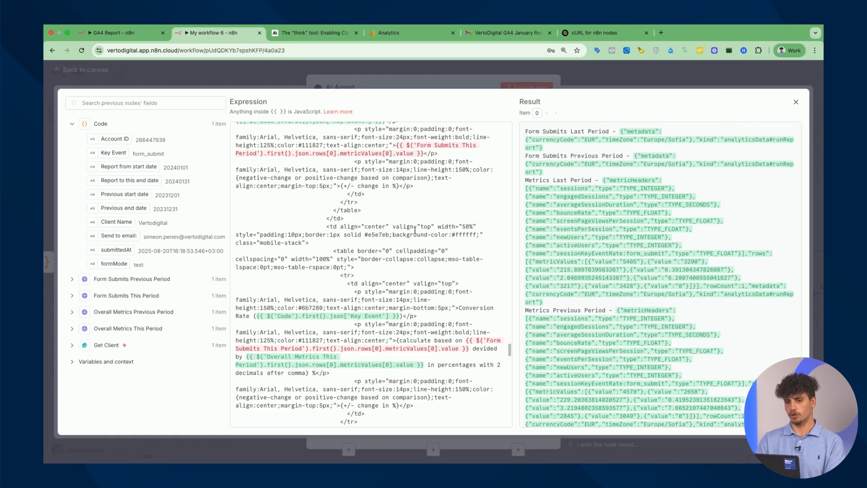
{"action": "scroll", "coordinate": [415, 231], "scroll_direction": "down", "scroll_amount": 20}
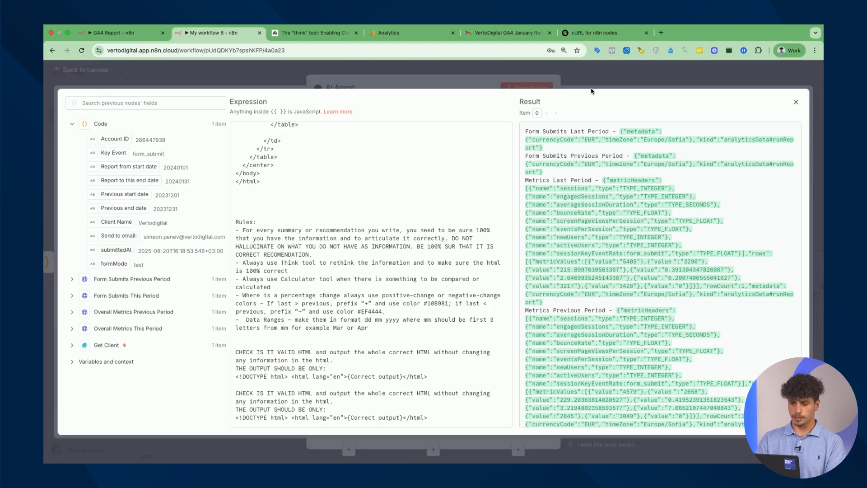
{"action": "scroll", "coordinate": [380, 270], "scroll_direction": "up", "scroll_amount": 15}
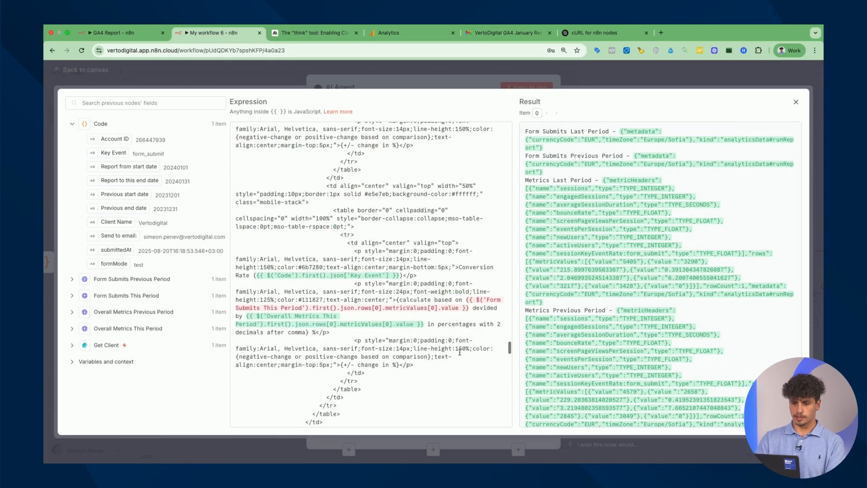
{"action": "scroll", "coordinate": [460, 352], "scroll_direction": "up", "scroll_amount": 15}
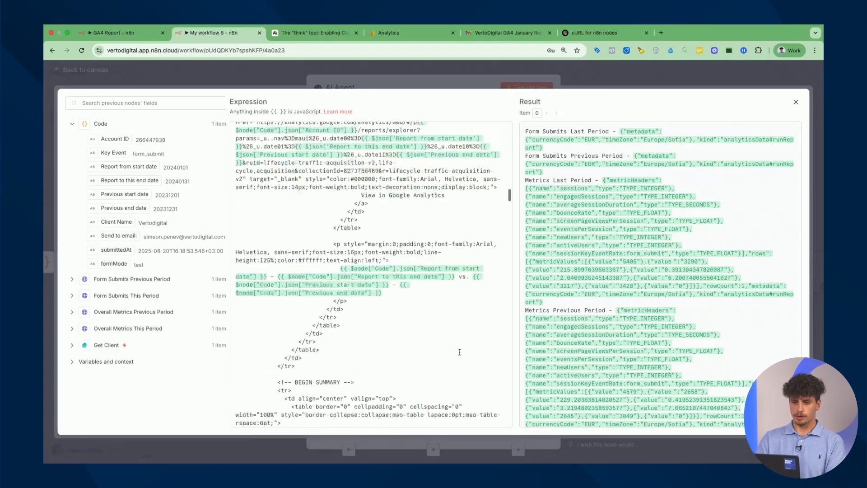
{"action": "scroll", "coordinate": [460, 352], "scroll_direction": "up", "scroll_amount": 15}
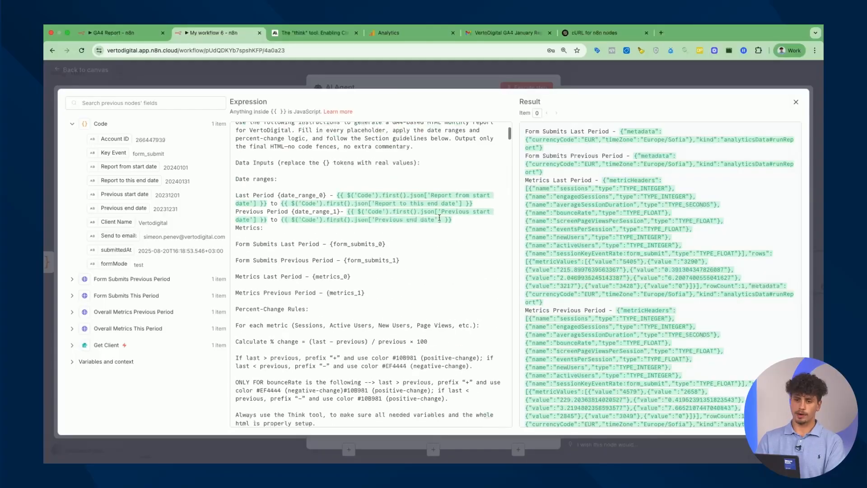
{"action": "key", "text": "Escape"}
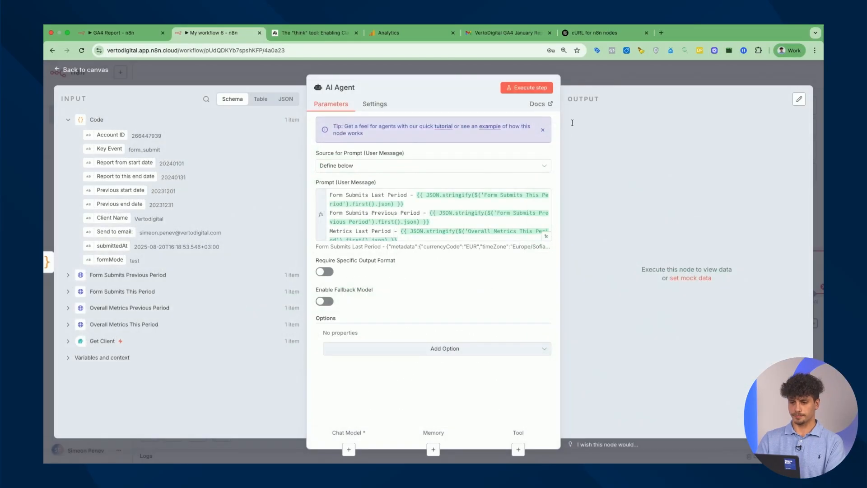
Attach an OpenAI Chat Model on gpt-4.1-mini and verify its OpenAi account credential
{"action": "left_click", "coordinate": [620, 73]}
{"action": "scroll", "coordinate": [658, 388], "scroll_direction": "right", "scroll_amount": 5}
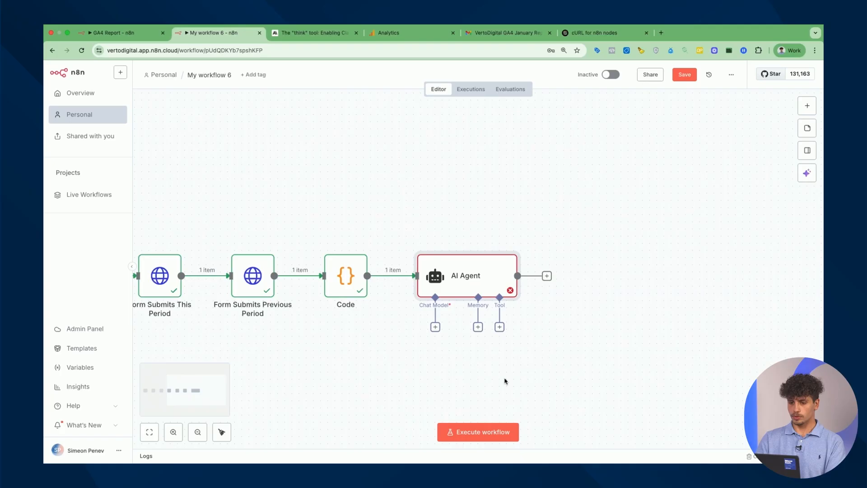
{"action": "left_click", "coordinate": [435, 327]}
{"action": "scroll", "coordinate": [717, 332], "scroll_direction": "down", "scroll_amount": 3}
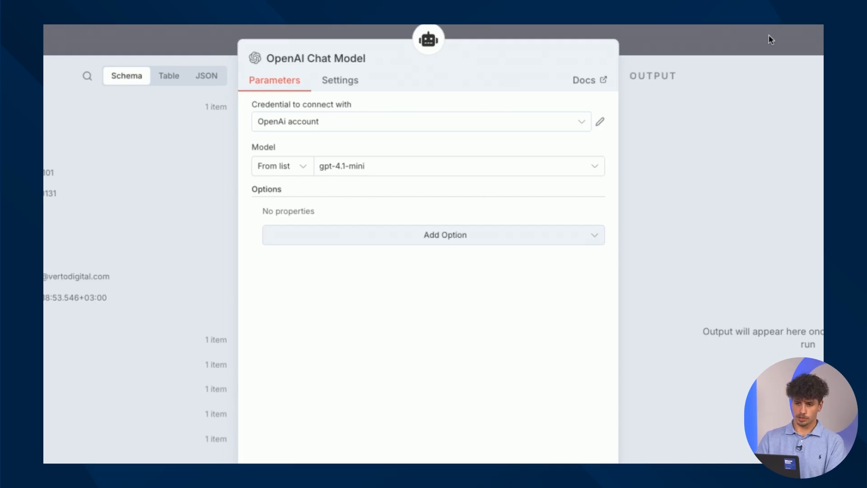
{"action": "left_click", "coordinate": [601, 125]}
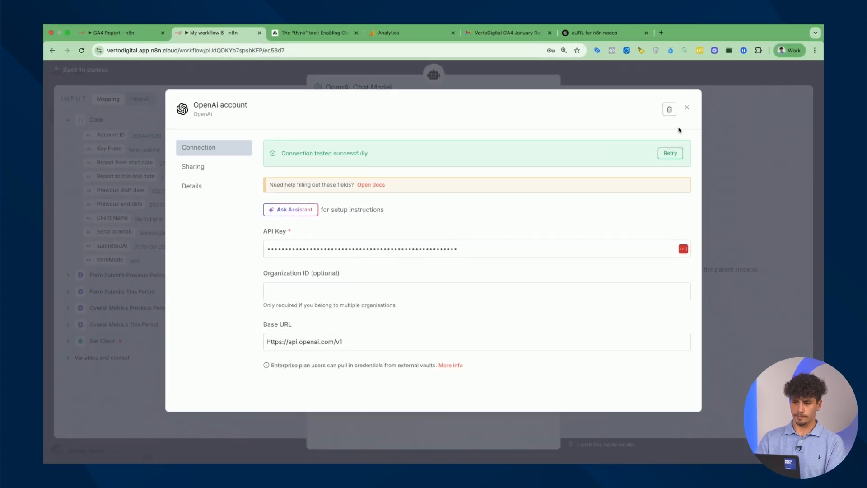
{"action": "left_click", "coordinate": [691, 109]}
{"action": "left_click", "coordinate": [639, 74]}
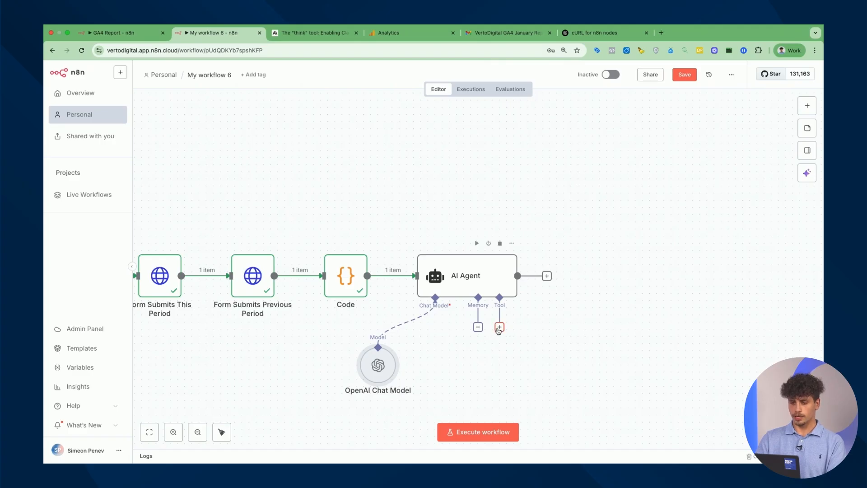
Add a Calculator tool to the AI Agent and place it below the agent
{"action": "left_click", "coordinate": [499, 329]}
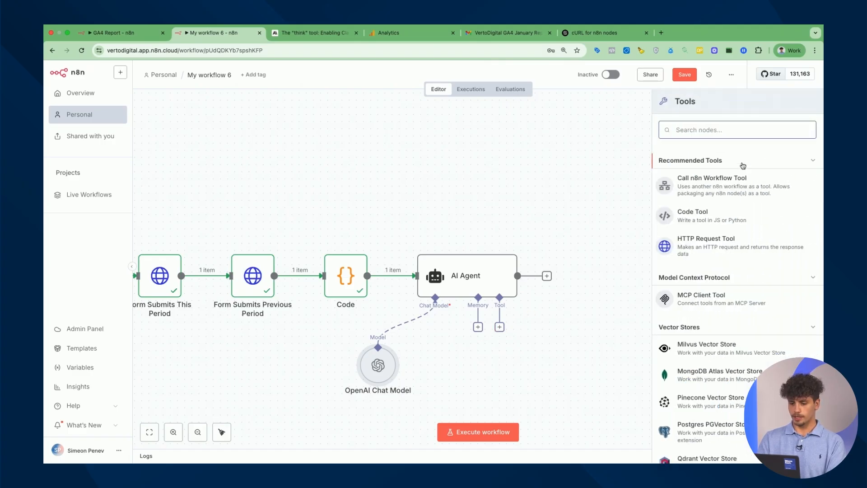
{"action": "type", "text": "calc"}
{"action": "left_click", "coordinate": [713, 163]}
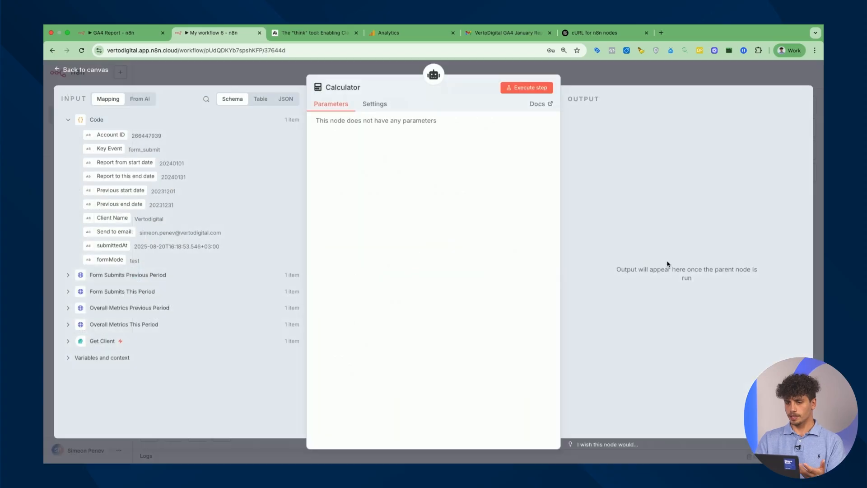
{"action": "left_click", "coordinate": [625, 72]}
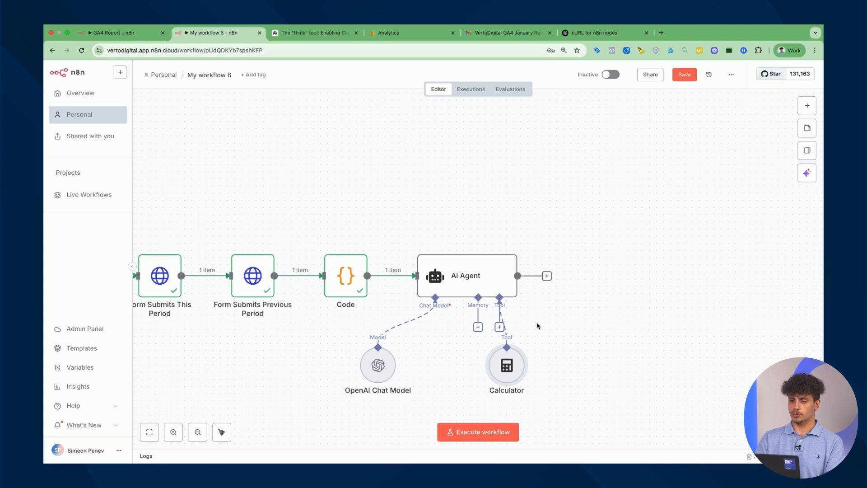
{"action": "scroll", "coordinate": [528, 307], "scroll_direction": "down", "scroll_amount": 2}
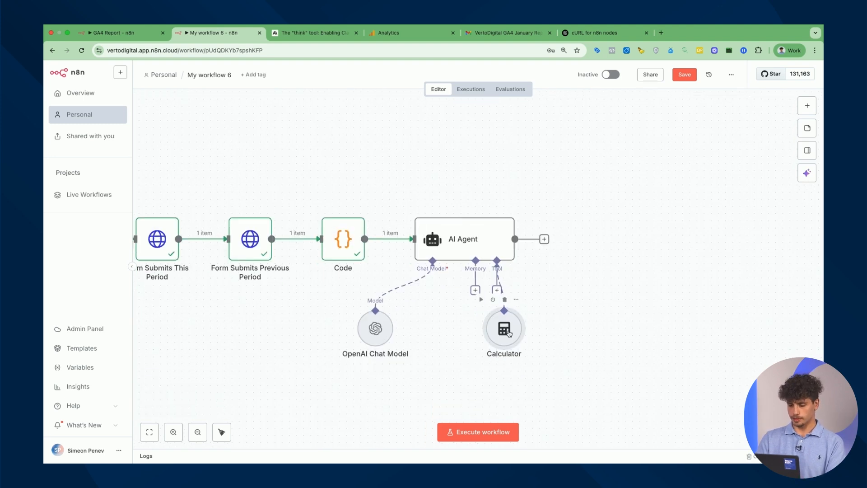
{"action": "left_click_drag", "start_coordinate": [509, 333], "coordinate": [459, 348]}
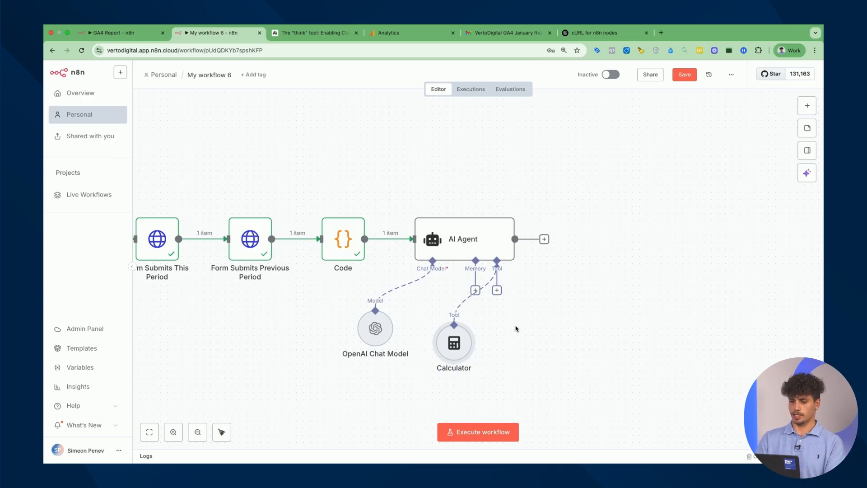
Add the Think Tool to the AI Agent and switch to Anthropic's think-tool article
{"action": "left_click", "coordinate": [497, 291]}
{"action": "type", "text": "think"}
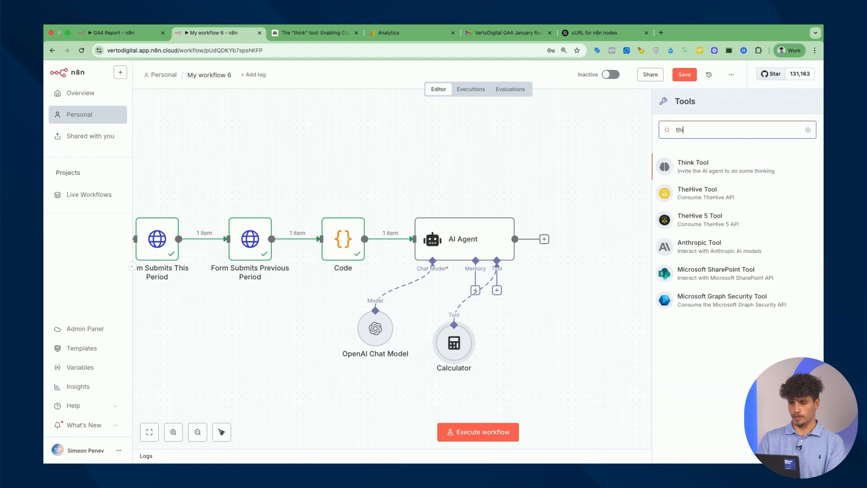
{"action": "left_click", "coordinate": [739, 168]}
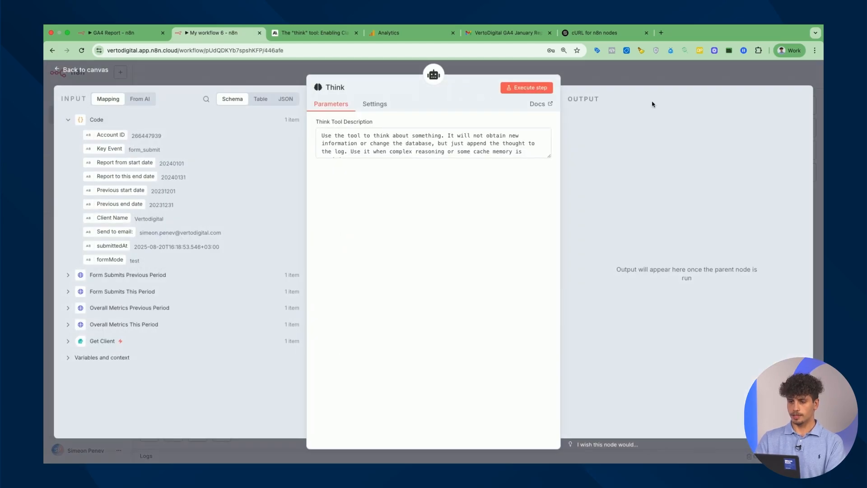
{"action": "left_click", "coordinate": [654, 79]}
{"action": "left_click", "coordinate": [314, 35]}
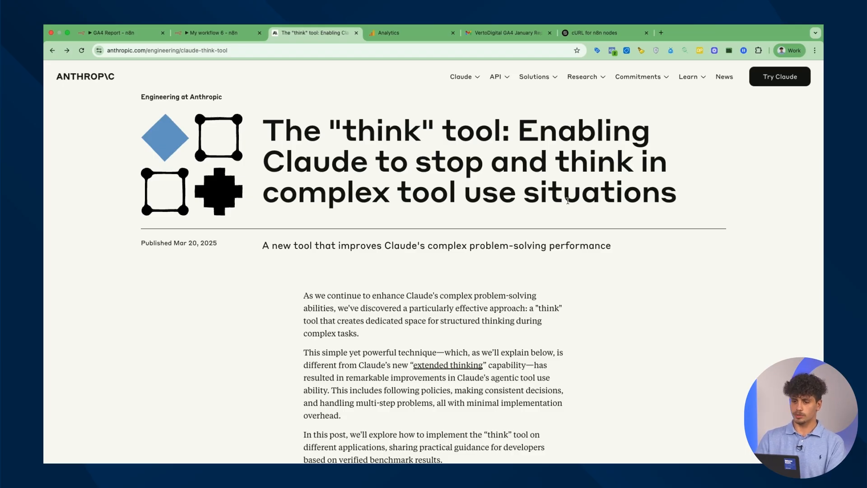
Highlight the think-tool article's headline and return to the My workflow 6 canvas
{"action": "left_click_drag", "start_coordinate": [677, 206], "coordinate": [270, 145]}
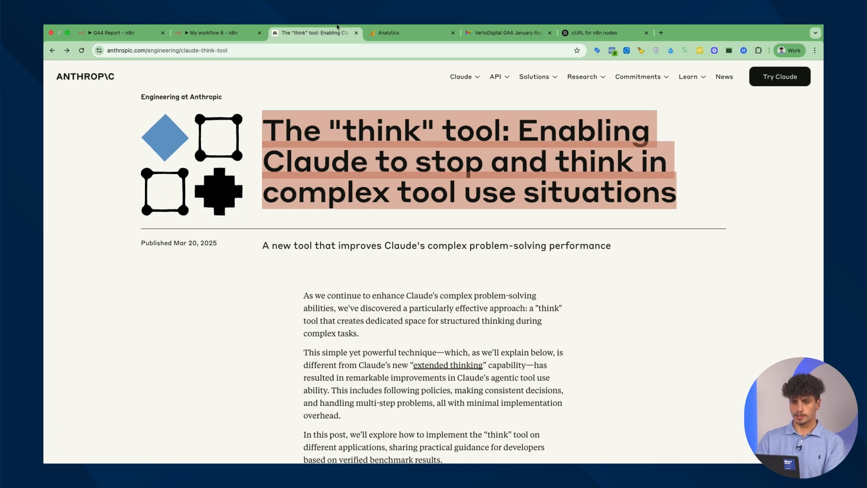
{"action": "left_click", "coordinate": [217, 32]}
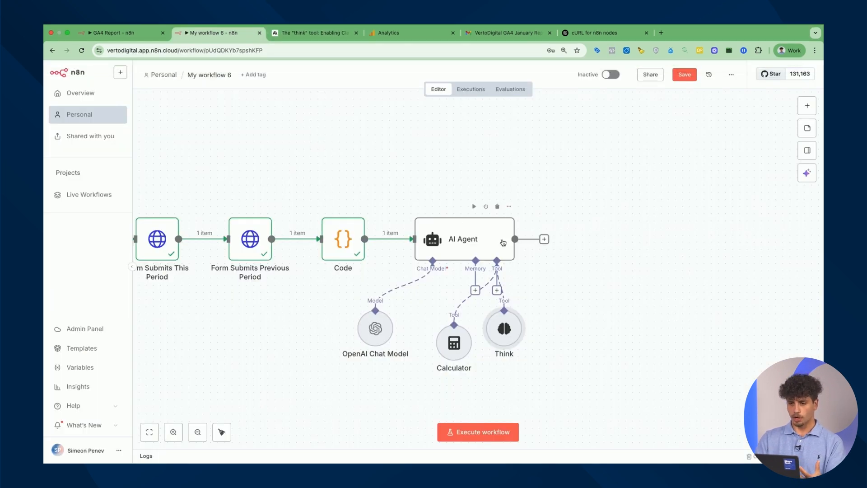
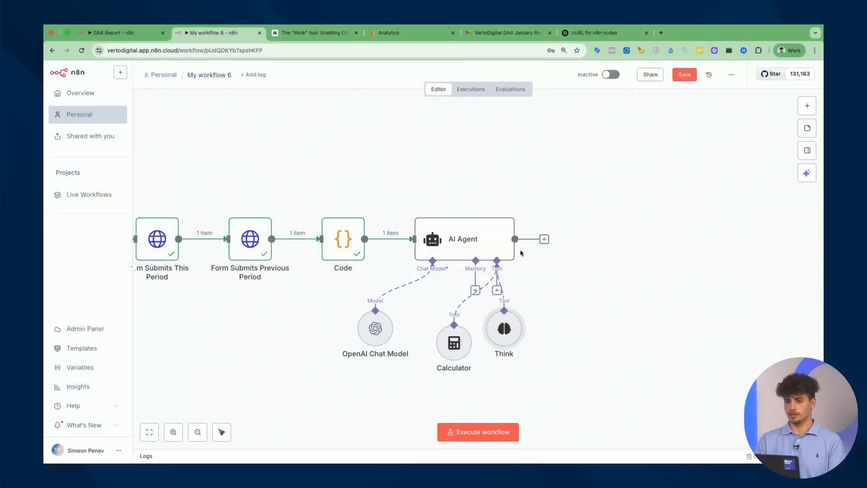
Execute the AI Agent step and return to the workflow canvas
{"action": "double_click", "coordinate": [480, 226]}
{"action": "left_click", "coordinate": [534, 89]}
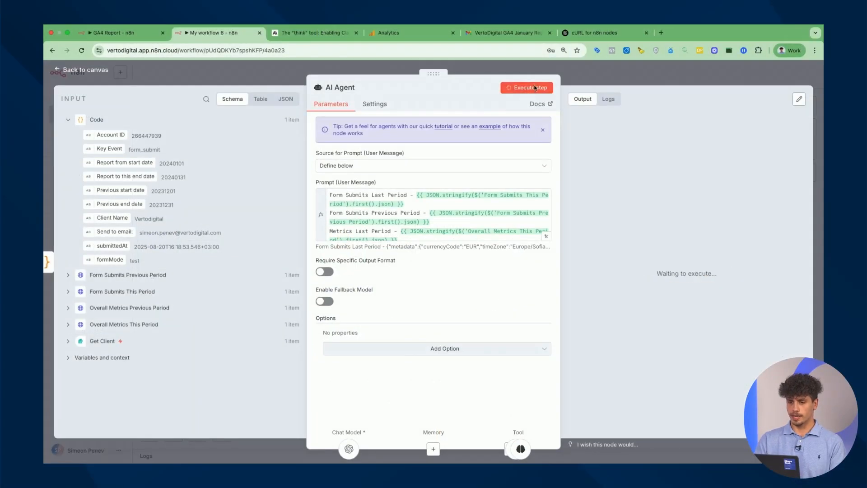
{"action": "key", "text": "Escape"}
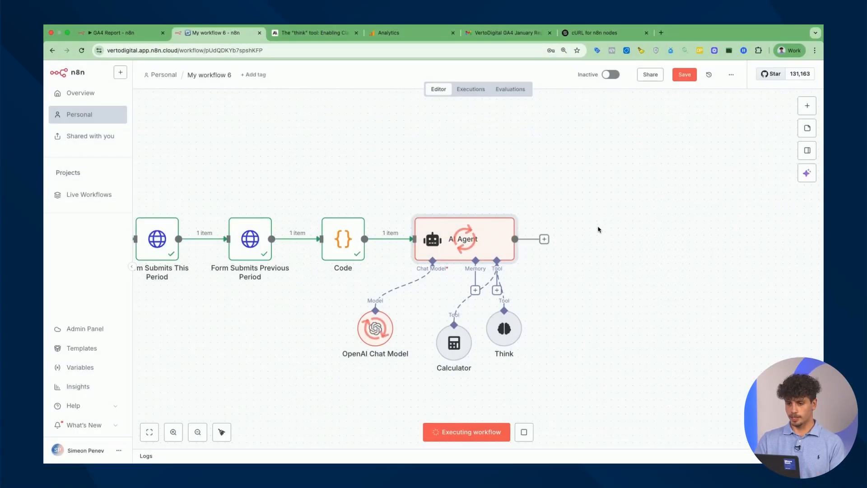
Add a Gmail 'Send a message' node after the AI Agent
{"action": "left_click", "coordinate": [546, 241]}
{"action": "type", "text": "gmai"}
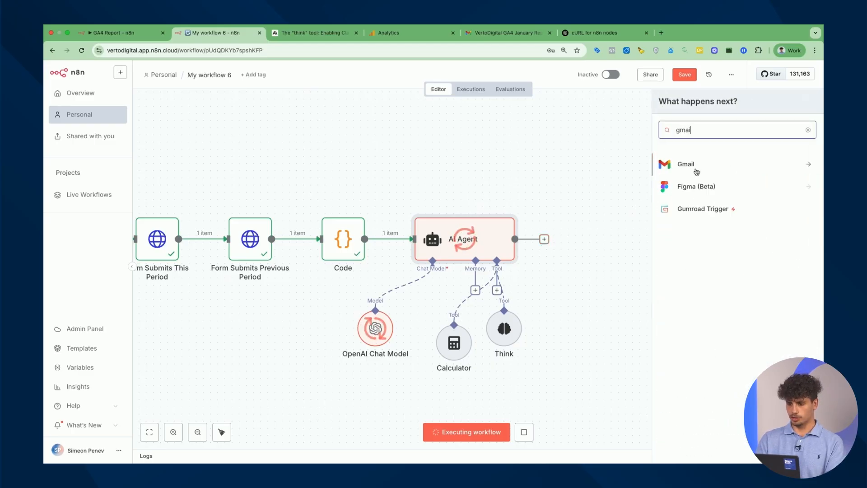
{"action": "left_click", "coordinate": [697, 171]}
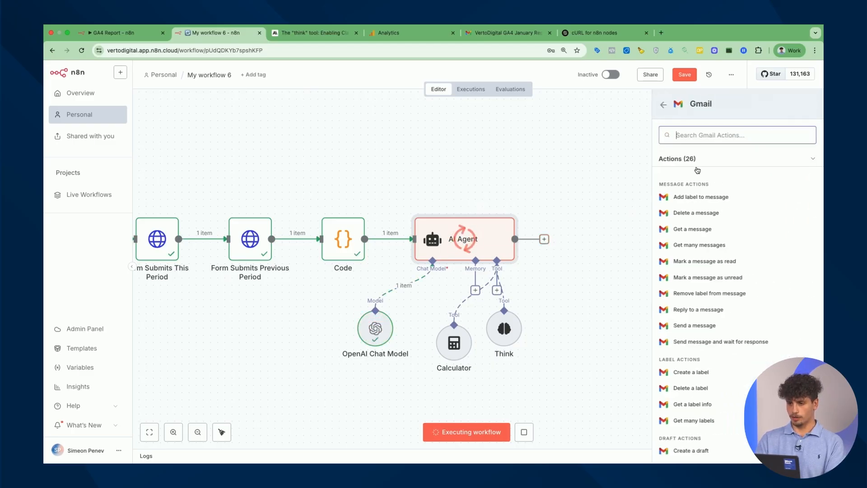
{"action": "scroll", "coordinate": [735, 218], "scroll_direction": "down", "scroll_amount": 1}
{"action": "scroll", "coordinate": [735, 218], "scroll_direction": "down", "scroll_amount": 1}
{"action": "scroll", "coordinate": [734, 272], "scroll_direction": "down", "scroll_amount": 3}
{"action": "scroll", "coordinate": [734, 273], "scroll_direction": "up", "scroll_amount": 1}
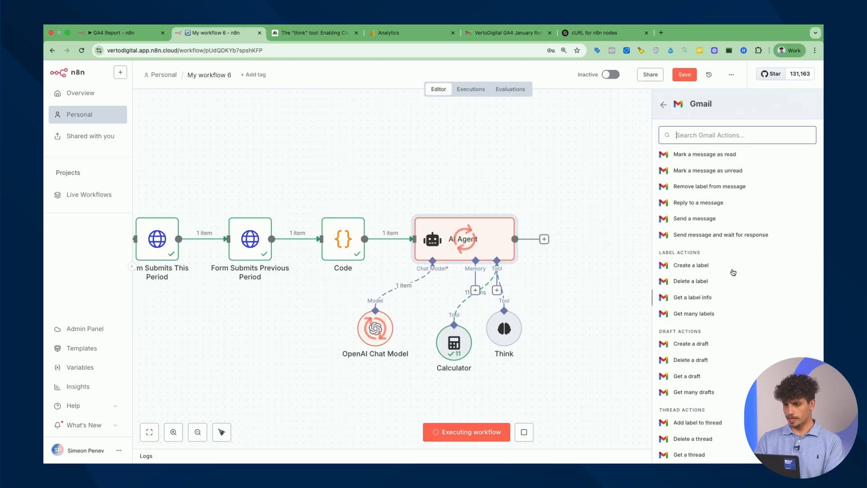
{"action": "left_click", "coordinate": [699, 220]}
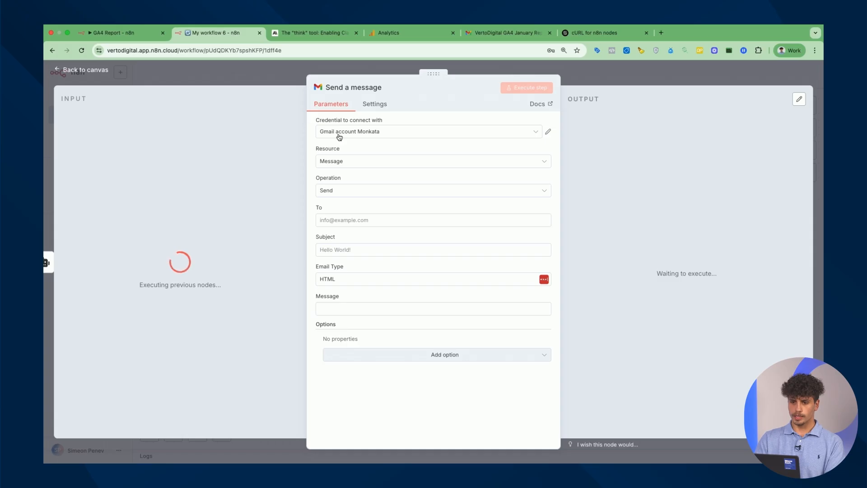
Open the Gmail credential's settings from the Send a message node
{"action": "left_click", "coordinate": [549, 133]}
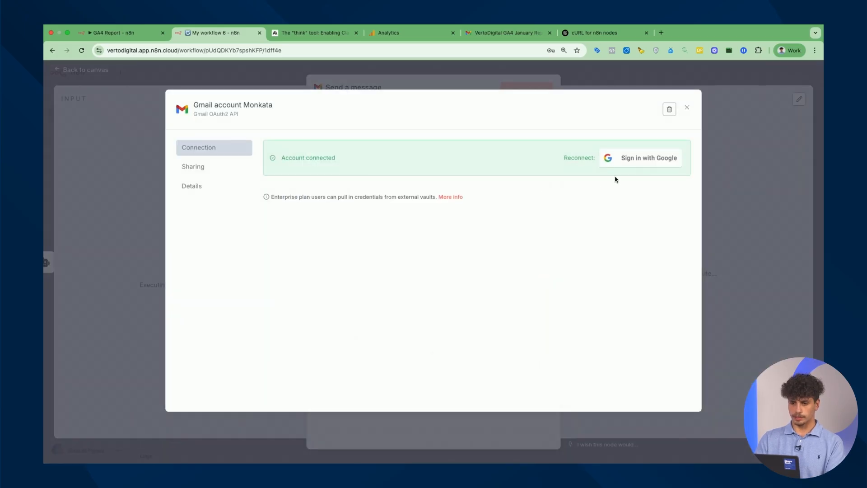
Reconnect Gmail by signing in with Google and choosing the account to authorise
{"action": "left_click", "coordinate": [645, 163]}
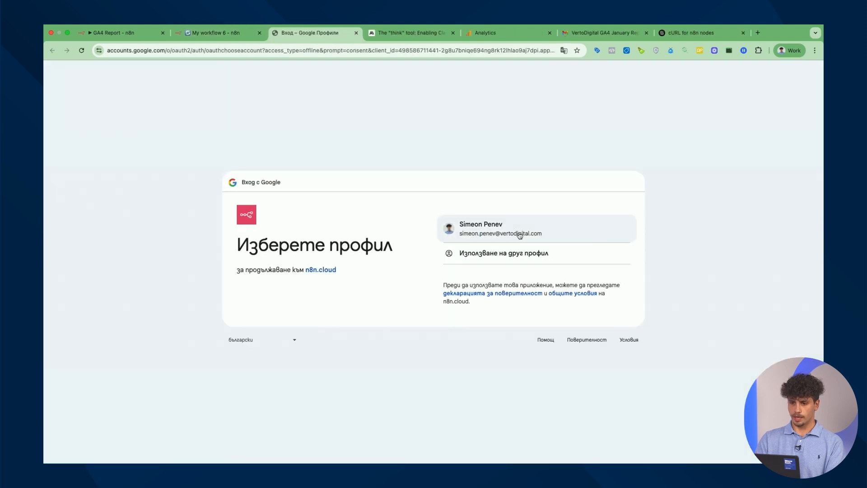
{"action": "left_click", "coordinate": [519, 234]}
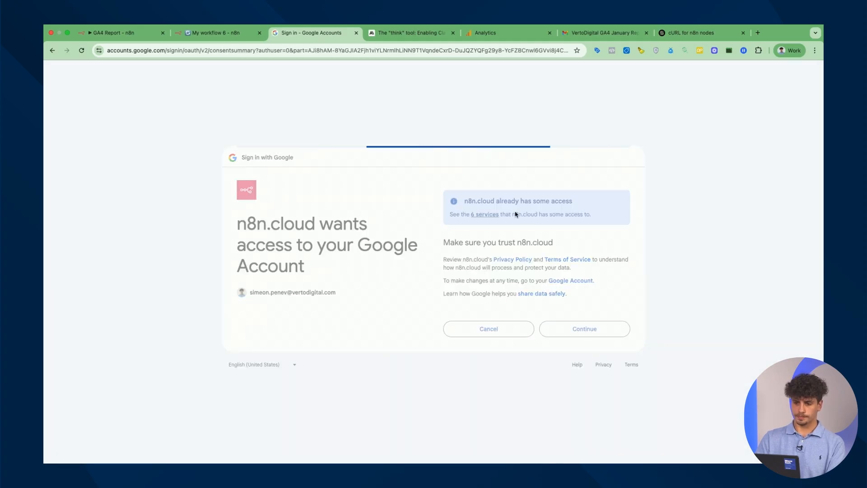
Close the saved credential, check the empty To, Subject and Message fields, then open GA4 Report
{"action": "left_click", "coordinate": [356, 33]}
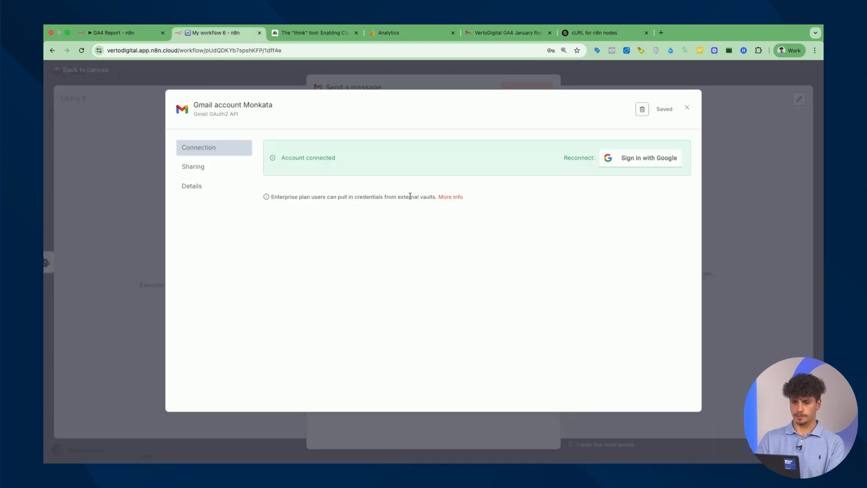
{"action": "left_click", "coordinate": [685, 109]}
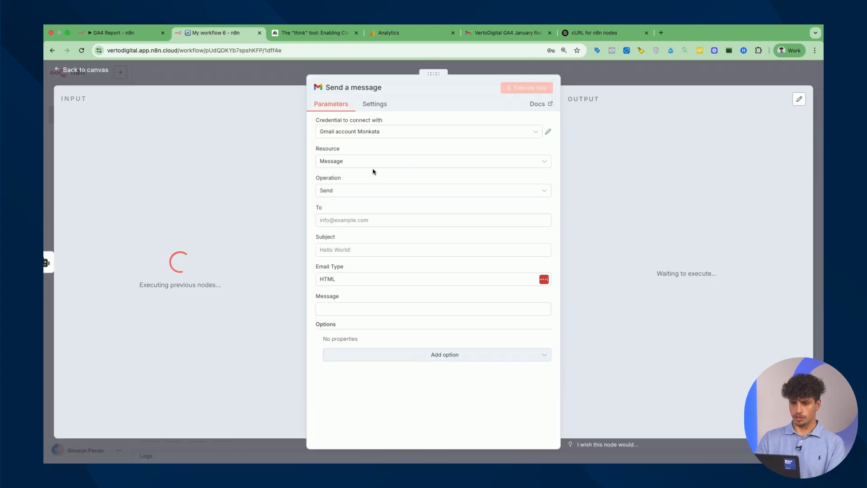
{"action": "left_click", "coordinate": [360, 220]}
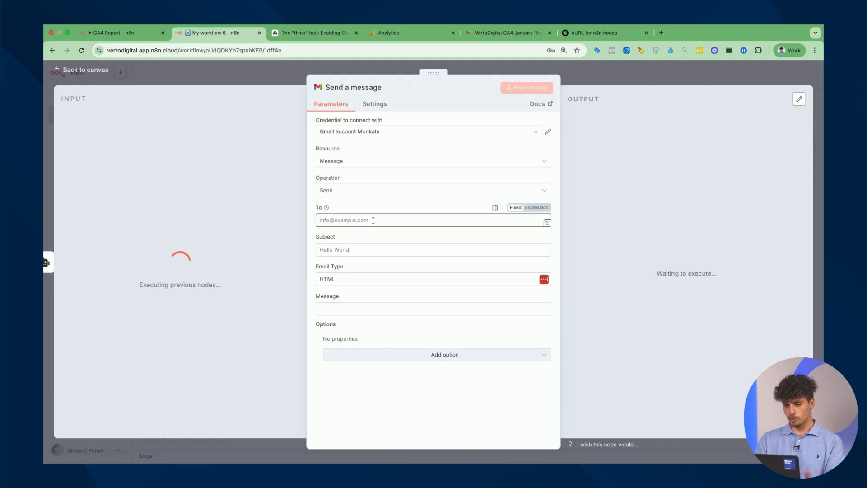
{"action": "left_click", "coordinate": [384, 250]}
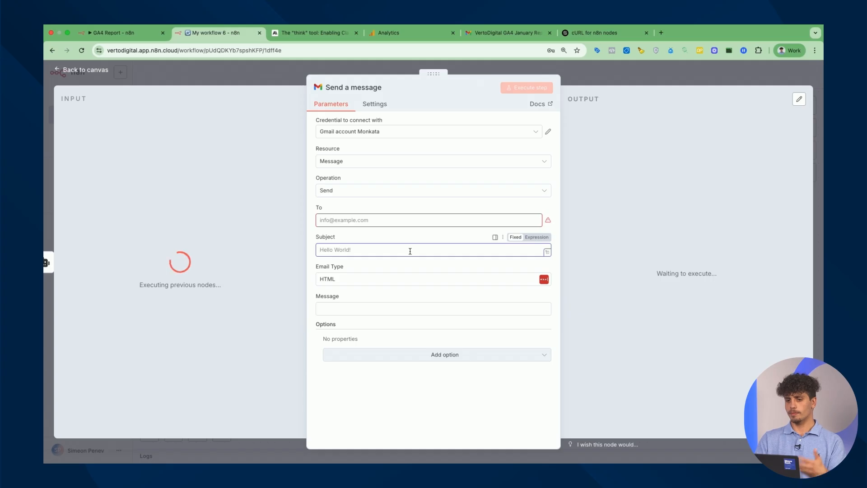
{"action": "left_click", "coordinate": [403, 309]}
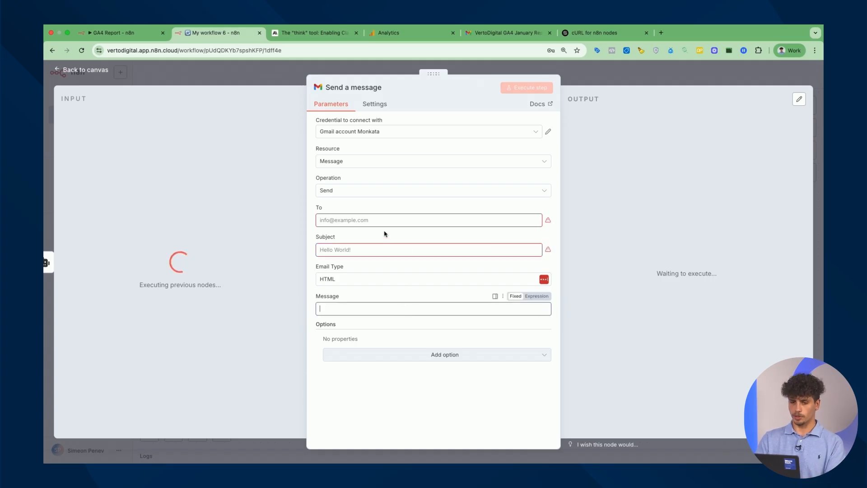
{"action": "left_click", "coordinate": [128, 33]}
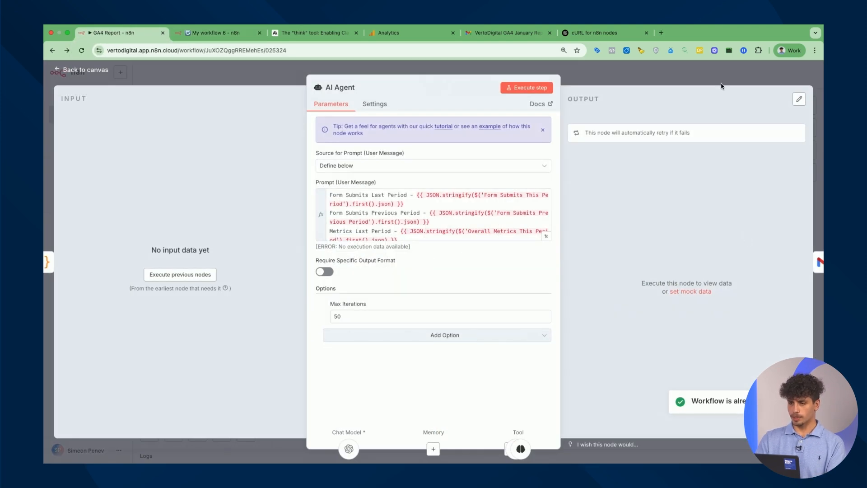
Fill the Gmail node's To field with the client's email expression
{"action": "left_click", "coordinate": [721, 86]}
{"action": "double_click", "coordinate": [750, 235]}
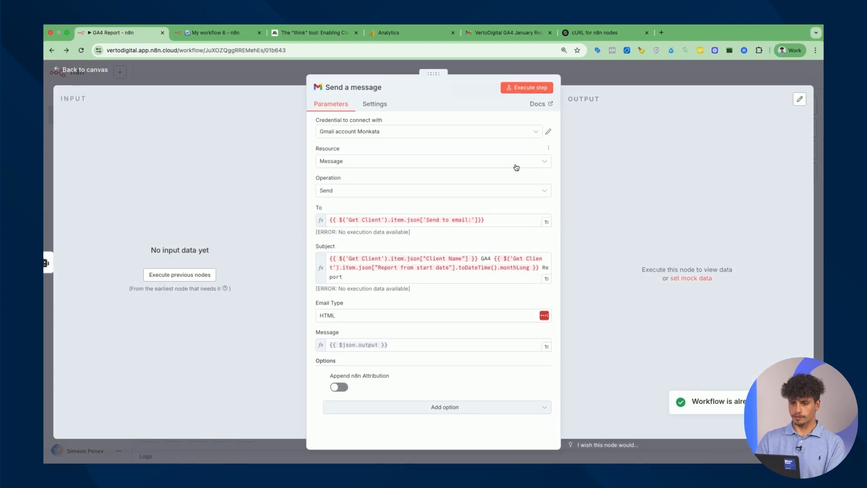
{"action": "double_click", "coordinate": [414, 221]}
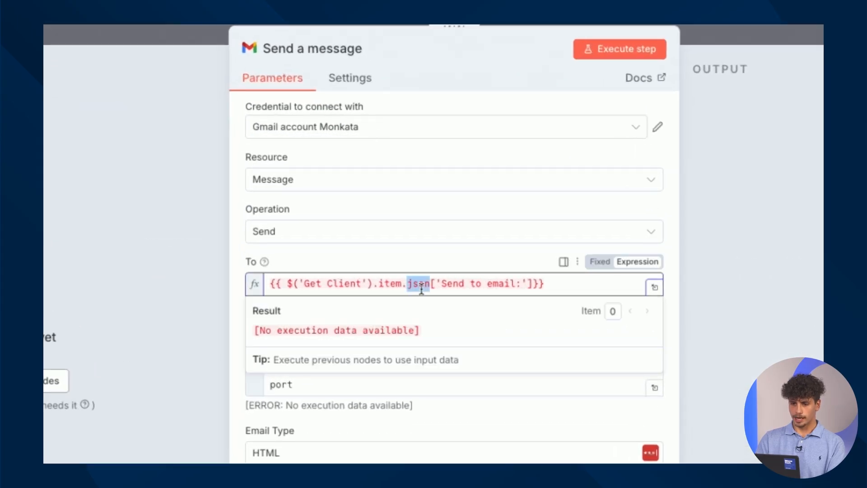
{"action": "triple_click", "coordinate": [422, 290]}
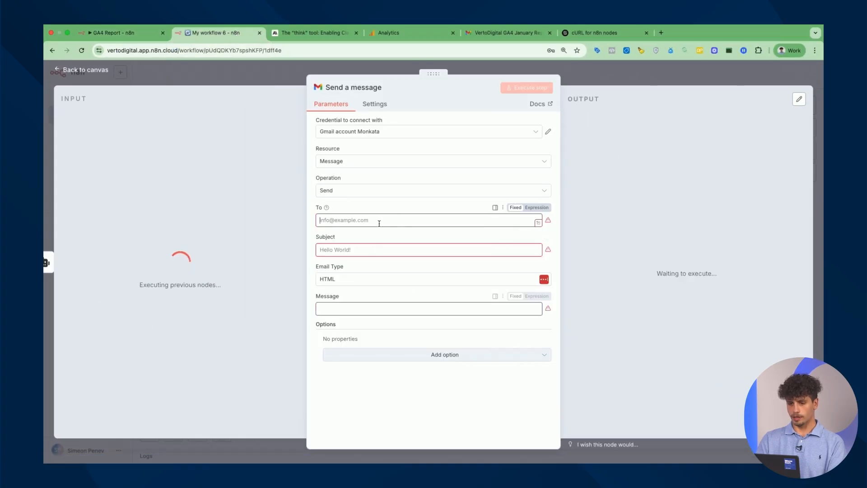
{"action": "type", "text": "{{ $('Get Client').item.json['Send to email:']}}"}
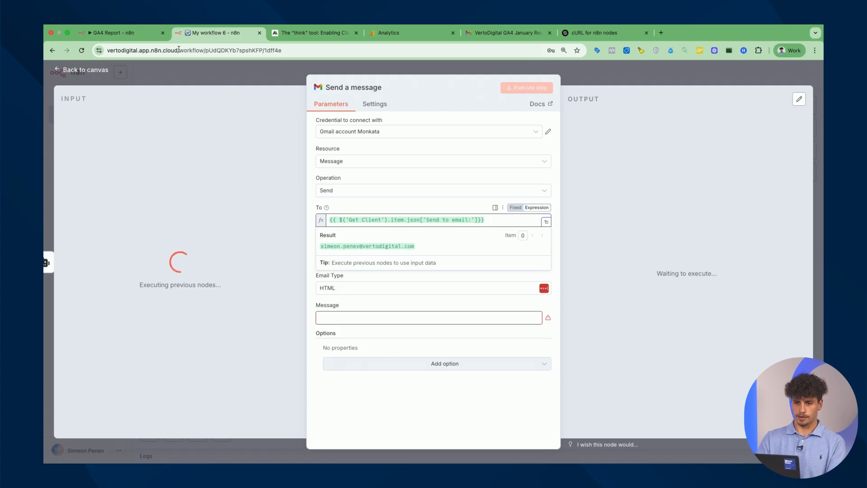
Copy the Subject expression from GA4 Report, producing a subject like 'Vertodigital GA4 January Report'
{"action": "left_click", "coordinate": [132, 35]}
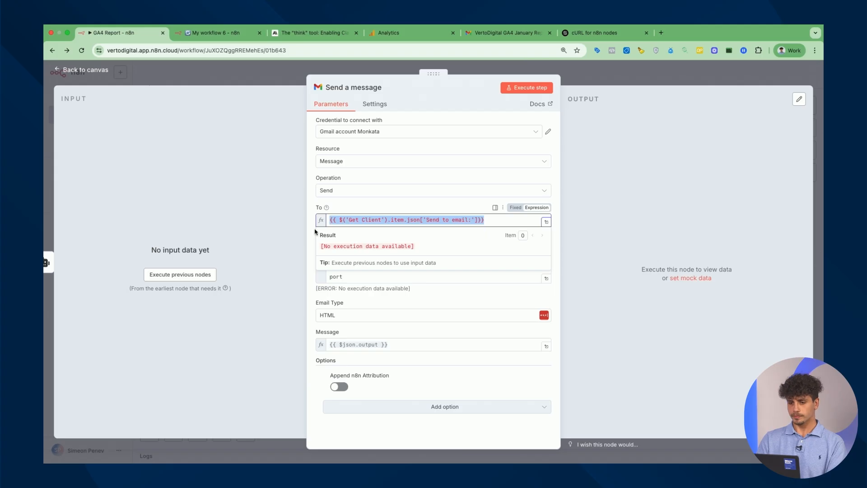
{"action": "left_click", "coordinate": [394, 297]}
{"action": "left_click_drag", "start_coordinate": [389, 277], "coordinate": [296, 250]}
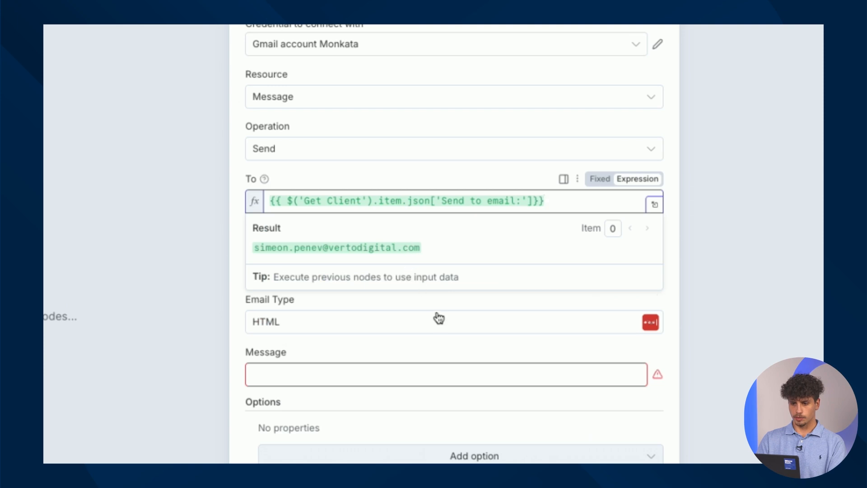
{"action": "left_click", "coordinate": [447, 321]}
{"action": "left_click", "coordinate": [435, 271]}
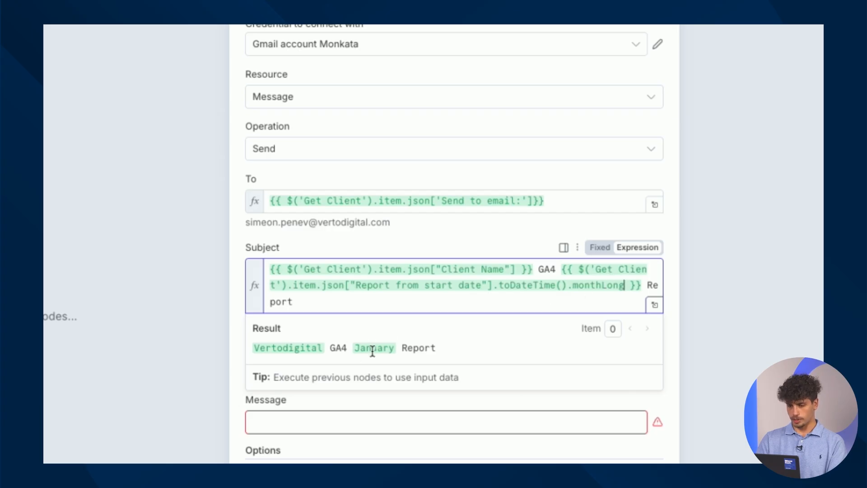
{"action": "left_click", "coordinate": [670, 235]}
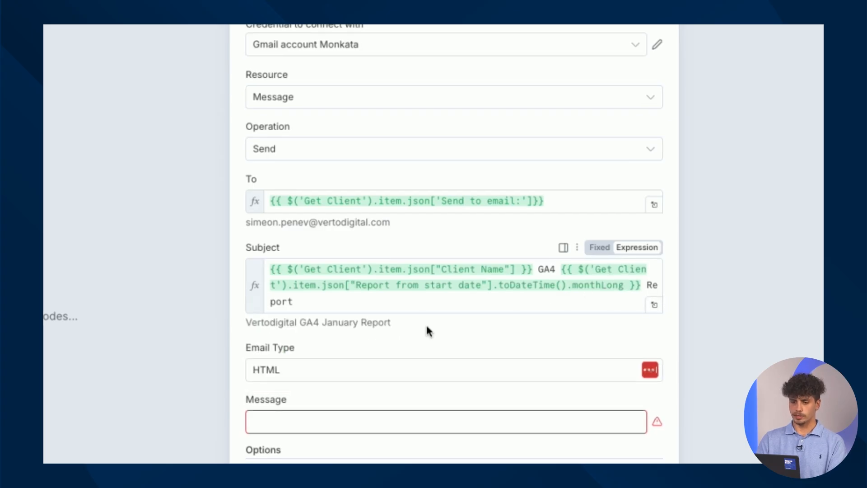
Set the Message body to the AI Agent's HTML output, copied from GA4 Report
{"action": "left_click", "coordinate": [134, 36]}
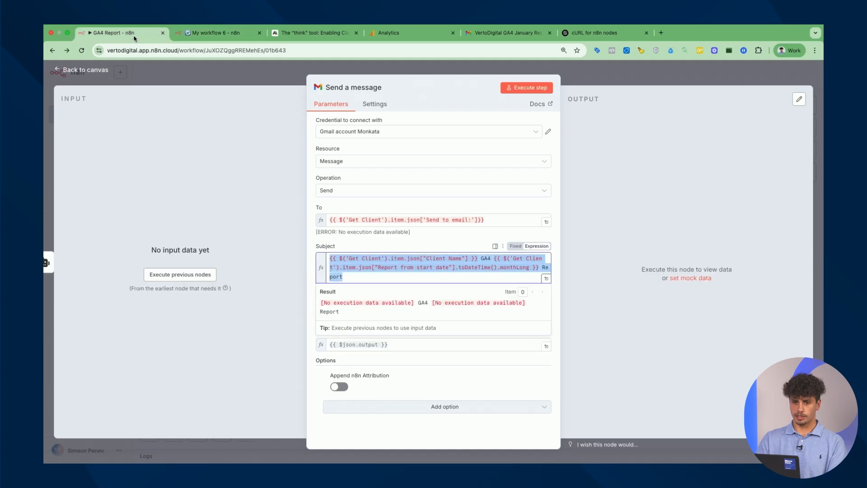
{"action": "left_click", "coordinate": [466, 377]}
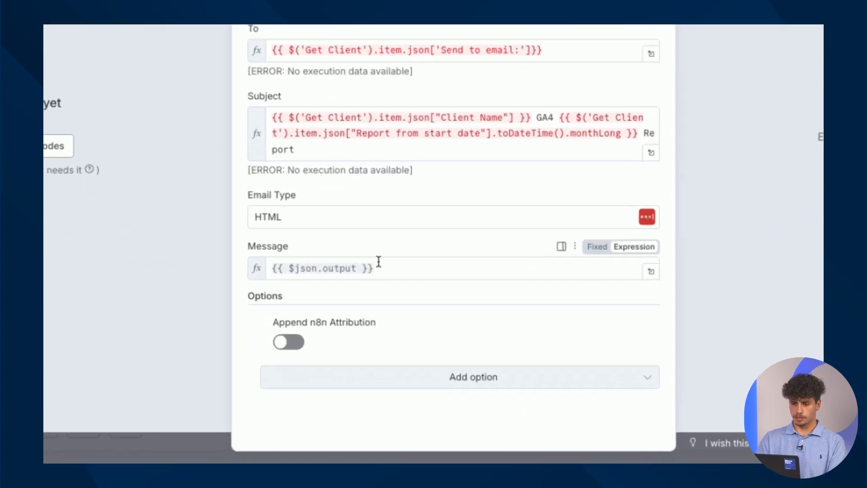
{"action": "left_click", "coordinate": [391, 340]}
{"action": "key", "text": "BackSpace"}
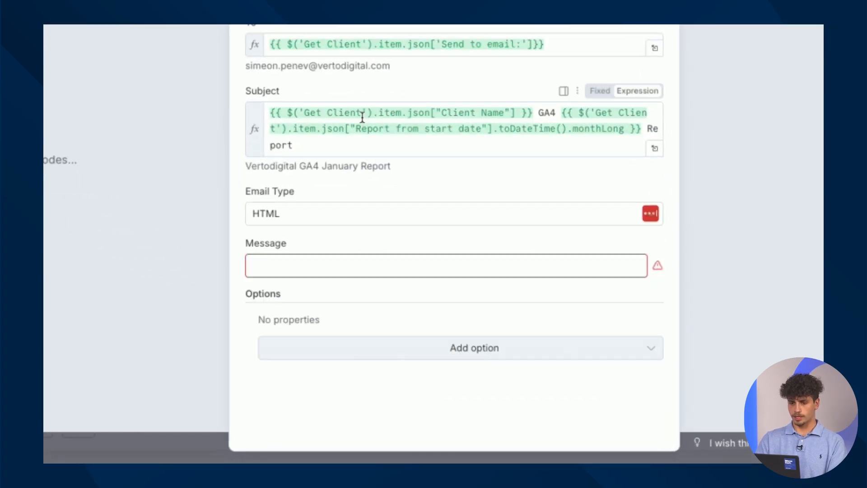
{"action": "key", "text": "ctrl+z"}
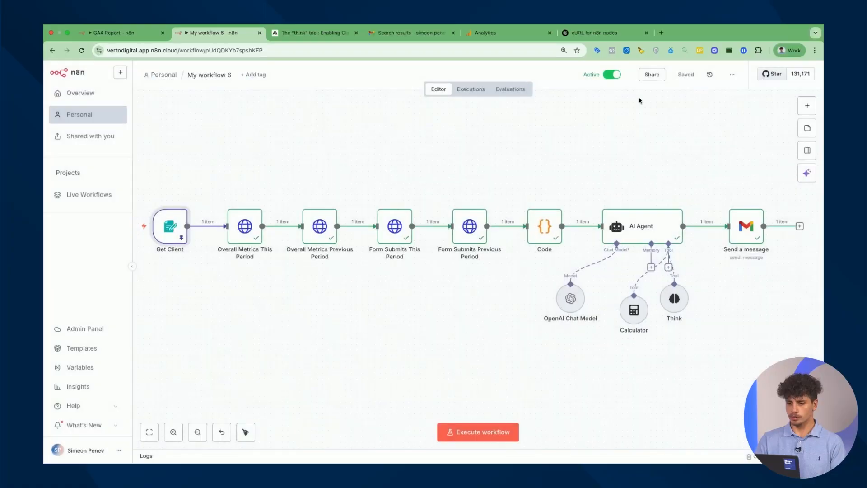
Execute the whole workflow and confirm every node through the Gmail send shows a check
{"action": "left_click", "coordinate": [494, 434]}
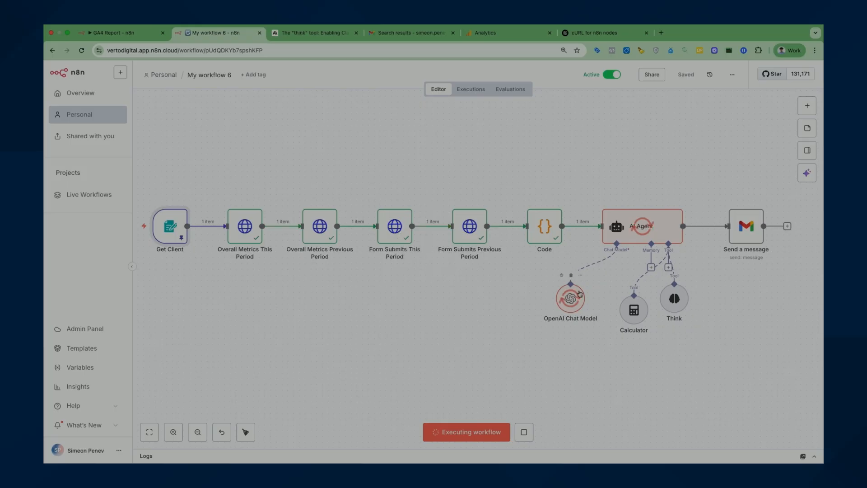
{"action": "scroll", "coordinate": [664, 295], "scroll_direction": "right", "scroll_amount": 1}
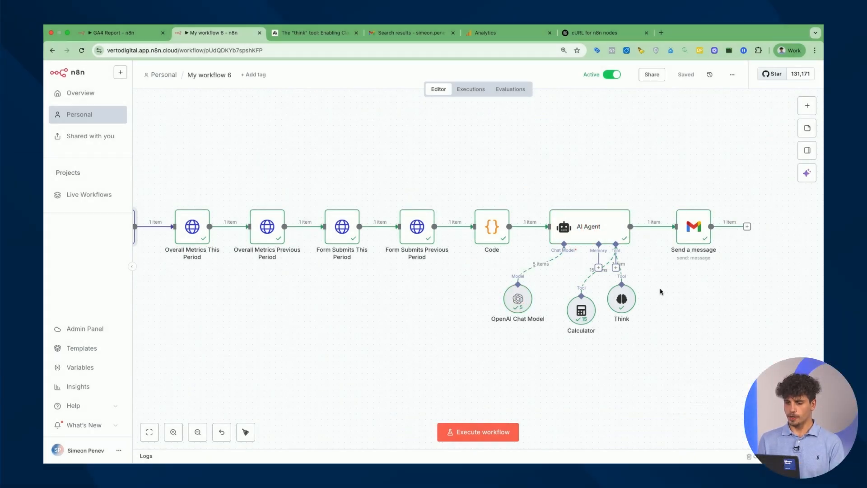
Refresh the Gmail search, open 'Vertodigital GA4 January Report' and scroll through its metrics
{"action": "left_click", "coordinate": [416, 45]}
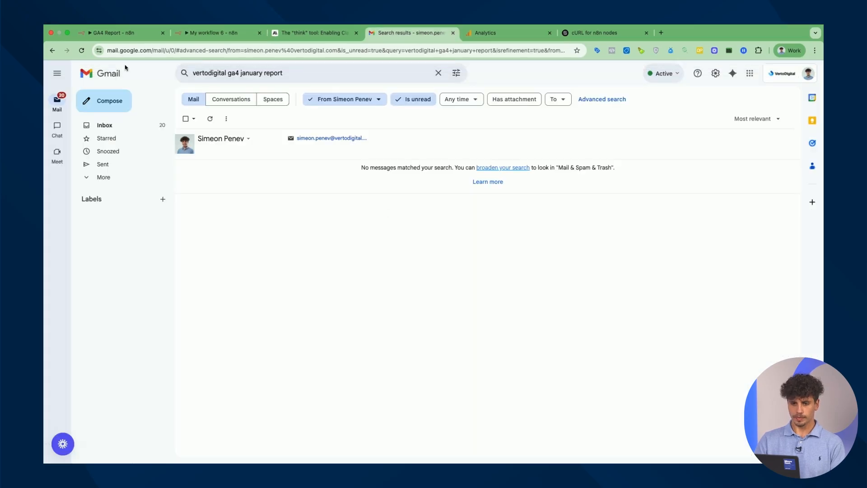
{"action": "left_click", "coordinate": [82, 51]}
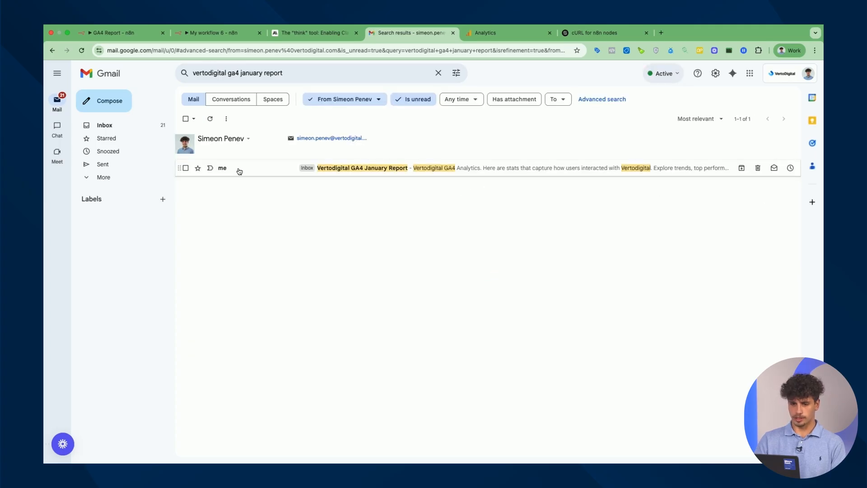
{"action": "left_click", "coordinate": [255, 175]}
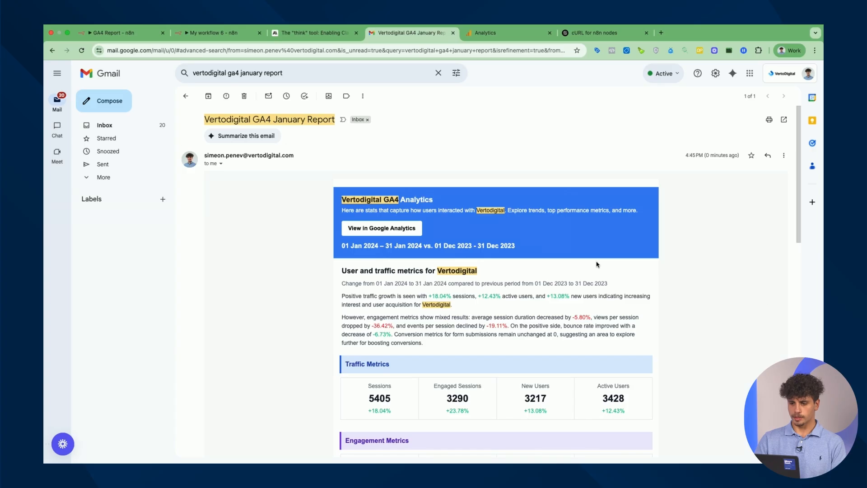
{"action": "scroll", "coordinate": [597, 265], "scroll_direction": "down", "scroll_amount": 2}
{"action": "left_click_drag", "start_coordinate": [340, 159], "coordinate": [532, 212]}
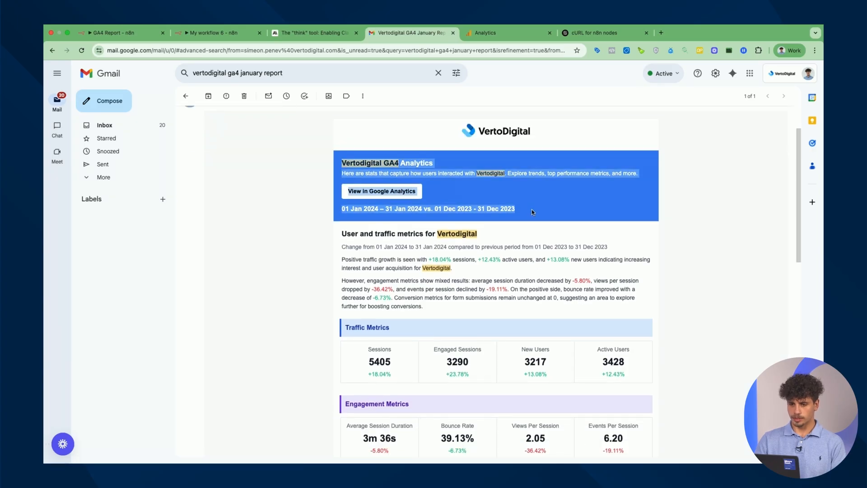
{"action": "scroll", "coordinate": [503, 274], "scroll_direction": "down", "scroll_amount": 3}
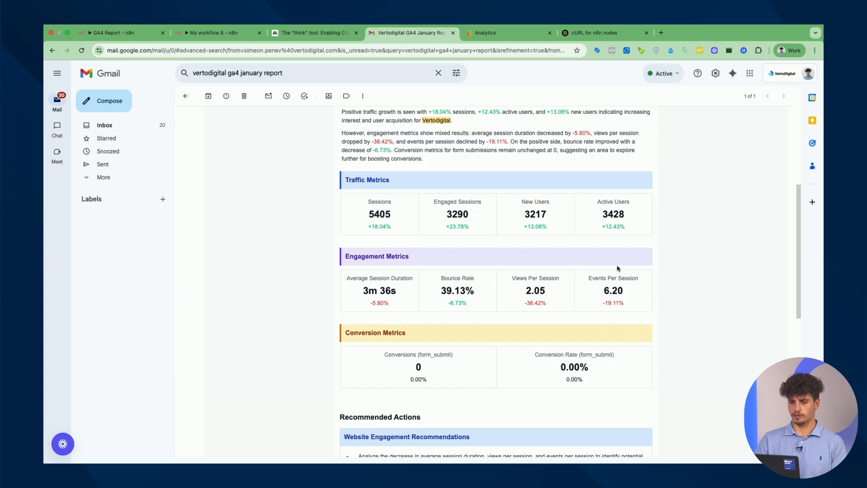
{"action": "scroll", "coordinate": [618, 269], "scroll_direction": "down", "scroll_amount": 5}
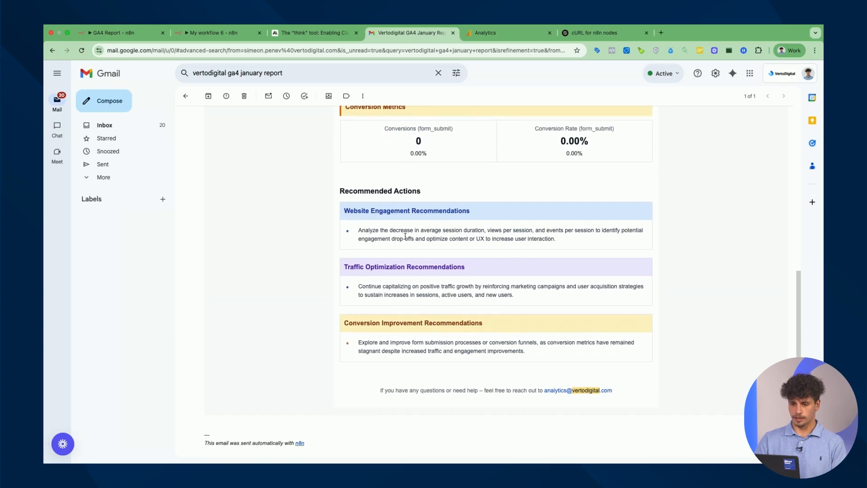